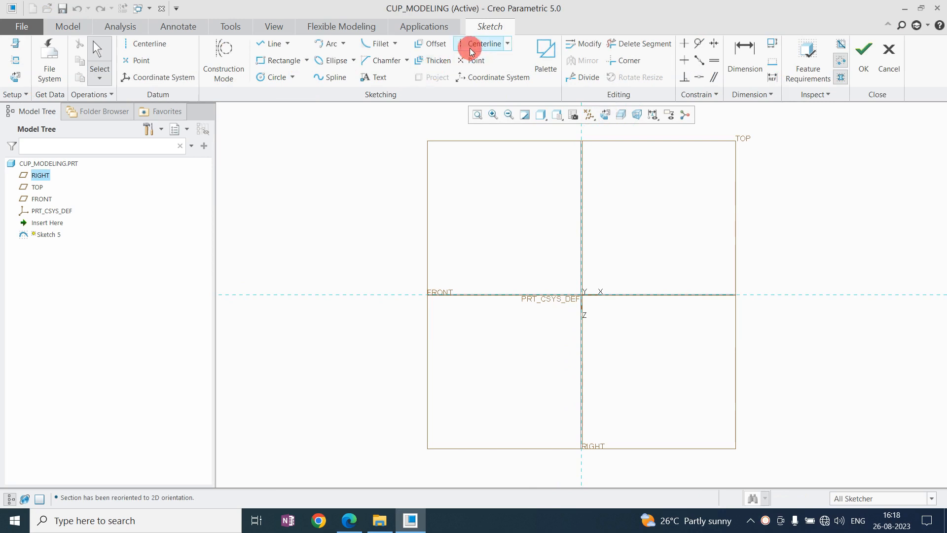
# Draw a vertical and a horizontal centerline through the sketch origin.
pyautogui.click(474, 47)
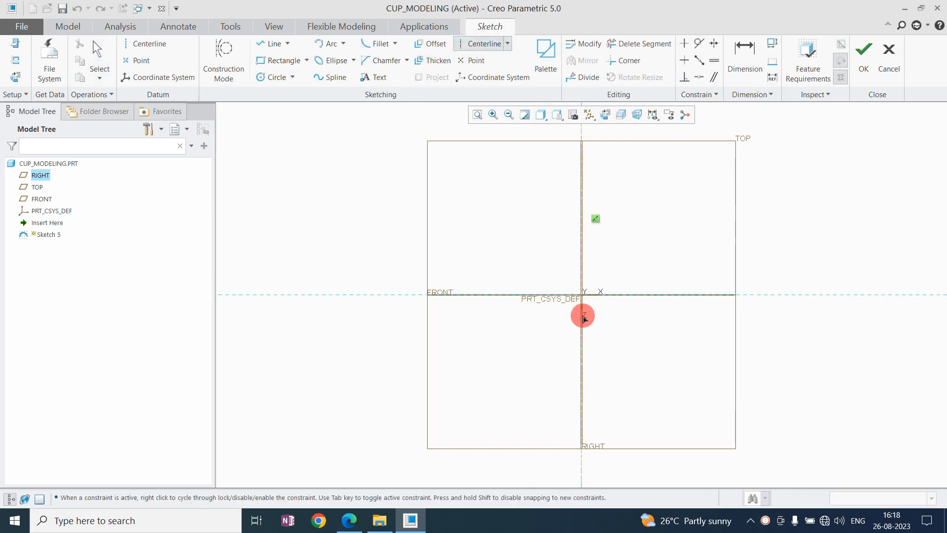
pyautogui.click(625, 295)
pyautogui.click(683, 293)
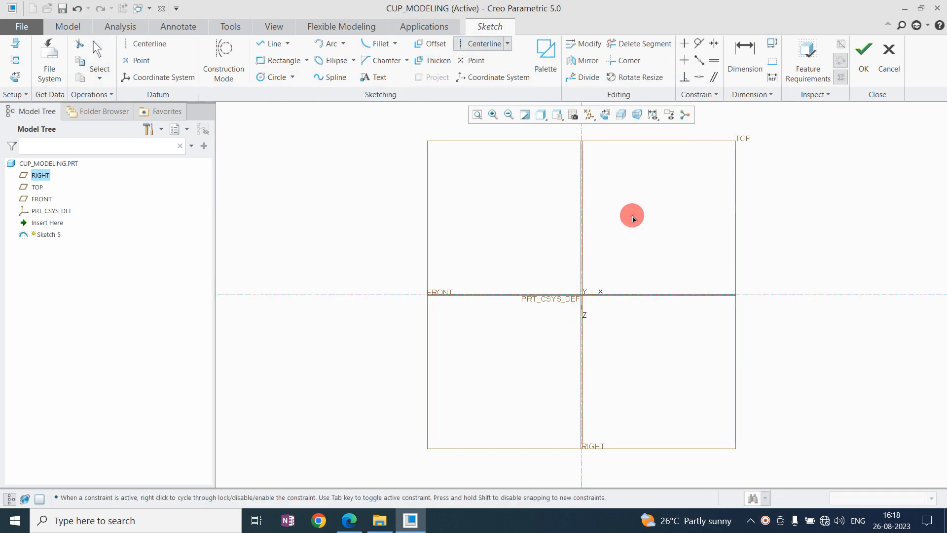
pyautogui.middleClick(630, 214)
# Sketch a rectangle about 234 by 216, symmetric about both centerlines.
pyautogui.click(265, 65)
pyautogui.click(510, 230)
pyautogui.click(644, 370)
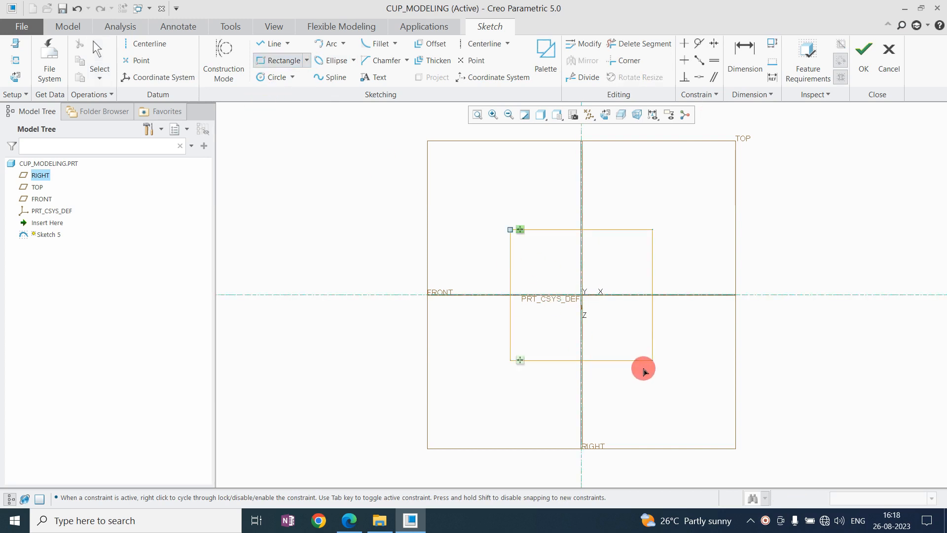
pyautogui.middleClick(671, 256)
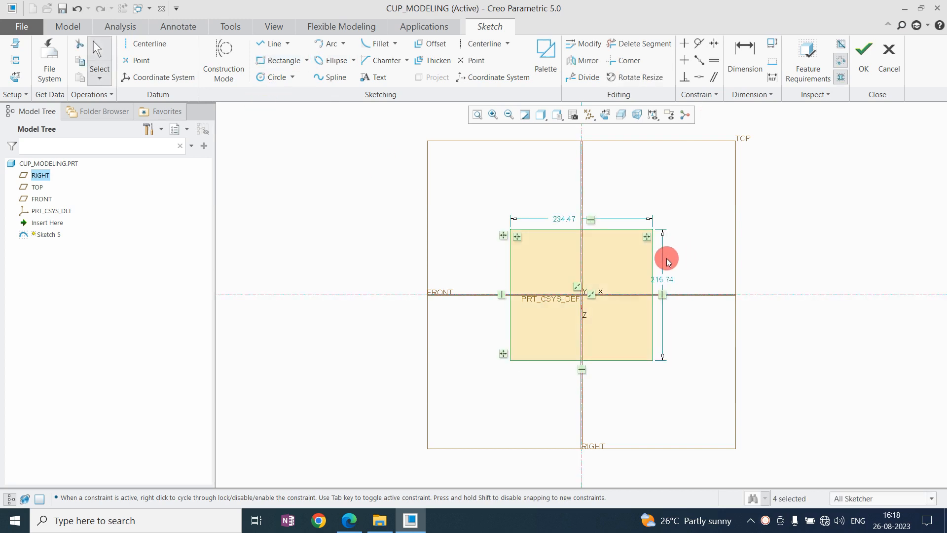
# Set the rectangle's width and height to 100 each.
pyautogui.doubleClick(563, 219)
pyautogui.write('100')
pyautogui.press('Return')
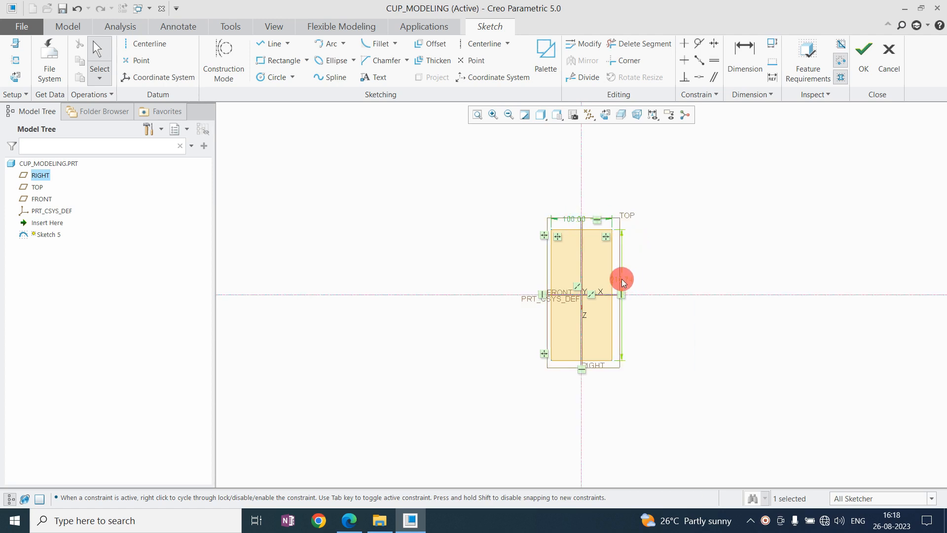
pyautogui.doubleClick(622, 279)
pyautogui.write('100')
pyautogui.press('Return')
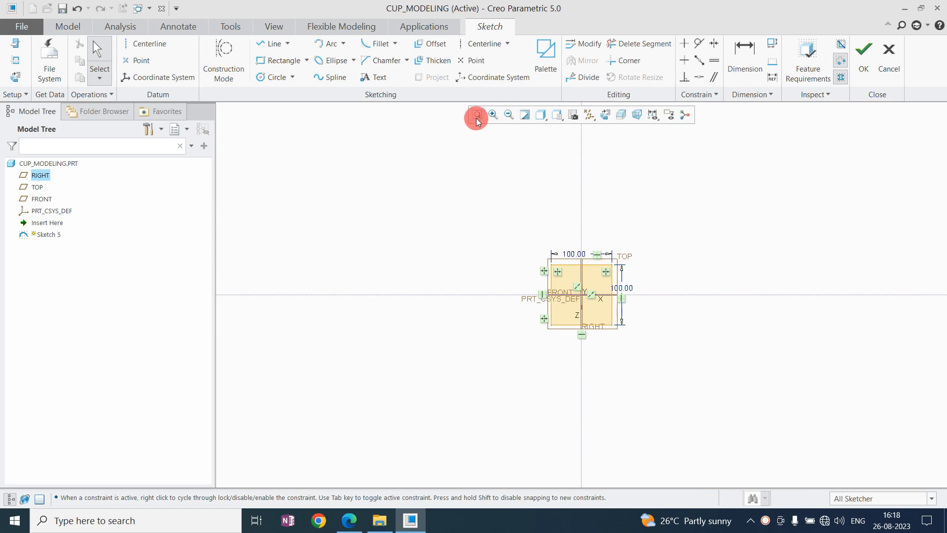
# Convert the whole square to construction geometry.
pyautogui.click(476, 117)
pyautogui.scroll(4, 507, 258)
pyautogui.scroll(-2, 633, 247)
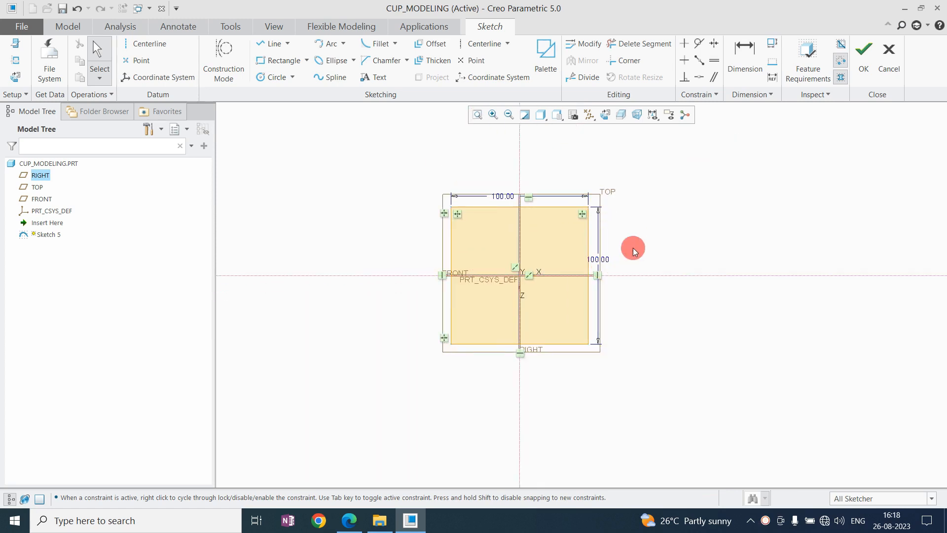
pyautogui.moveTo(447, 205)
pyautogui.mouseDown()
pyautogui.moveTo(647, 386)
pyautogui.moveTo(638, 365)
pyautogui.mouseUp()
pyautogui.rightClick(703, 345)
pyautogui.click(732, 135)
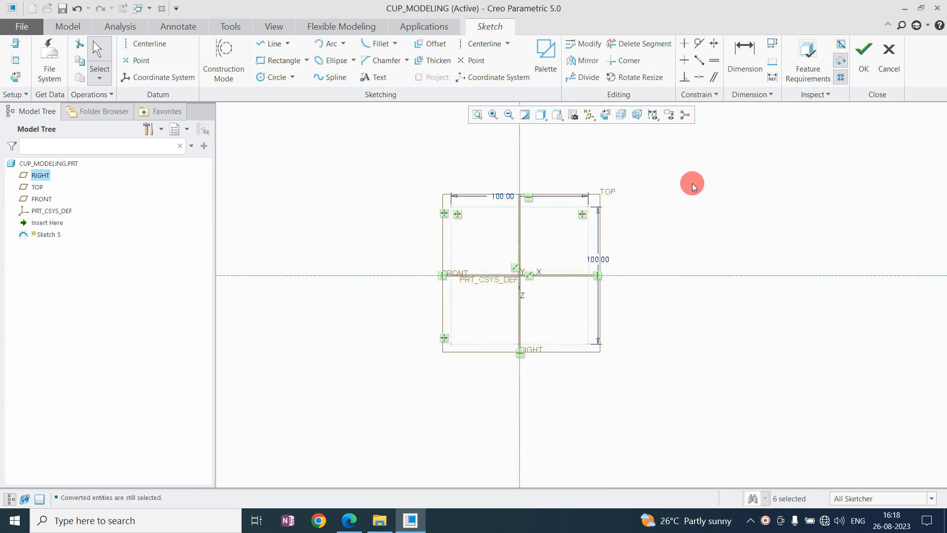
# Draw outward-bulging three-point arcs across the square's upper and left sides, with radii of about 120 and 105.
pyautogui.click(326, 45)
pyautogui.click(589, 206)
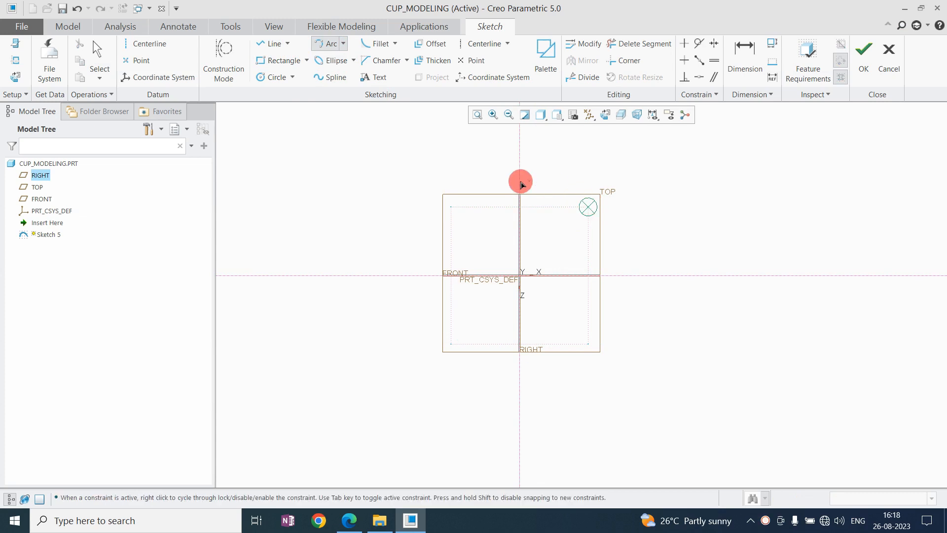
pyautogui.click(450, 206)
pyautogui.click(520, 194)
pyautogui.click(451, 207)
pyautogui.click(450, 343)
pyautogui.click(439, 316)
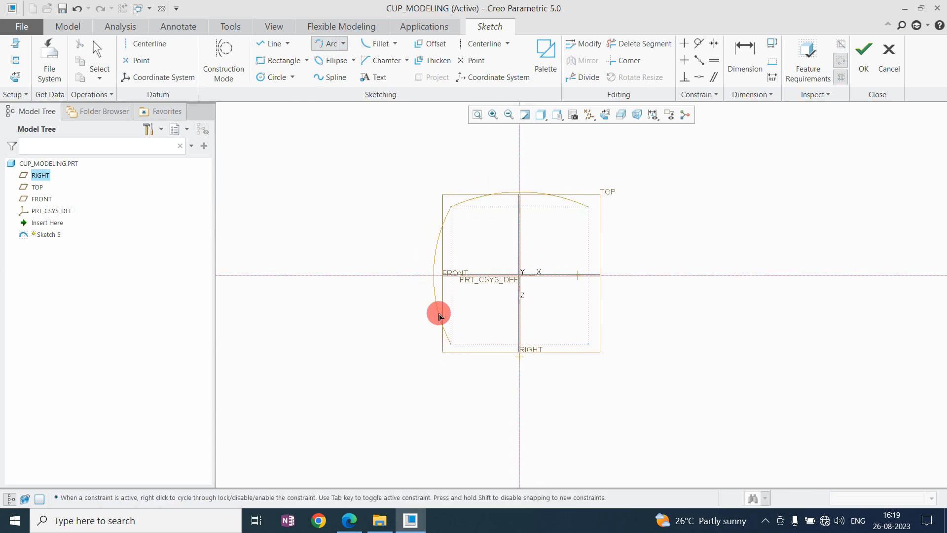
pyautogui.middleClick(472, 220)
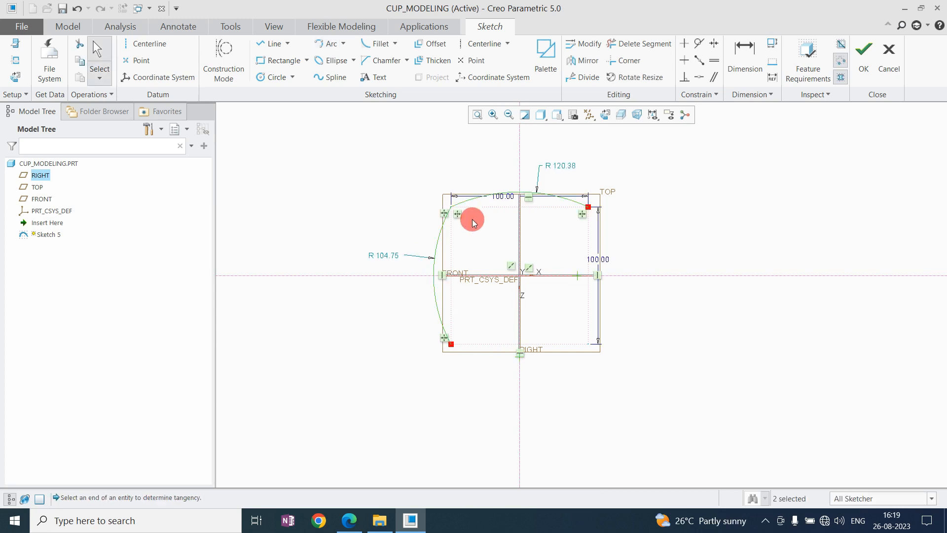
# Dimension the upper arc's bulge from the square's upper edge and set it to 5.
pyautogui.click(742, 74)
pyautogui.scroll(-2, 563, 201)
pyautogui.click(567, 196)
pyautogui.click(585, 210)
pyautogui.middleClick(646, 201)
pyautogui.write('5')
pyautogui.press('Return')
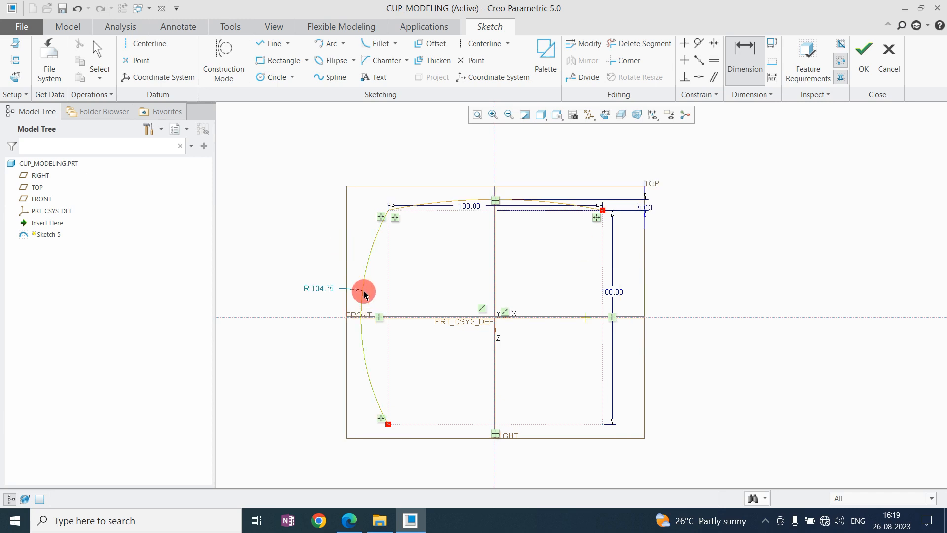
# Dimension the left arc's bulge from the square's left edge and set it to 5.
pyautogui.click(388, 304)
pyautogui.middleClick(372, 194)
pyautogui.write('5')
pyautogui.press('Return')
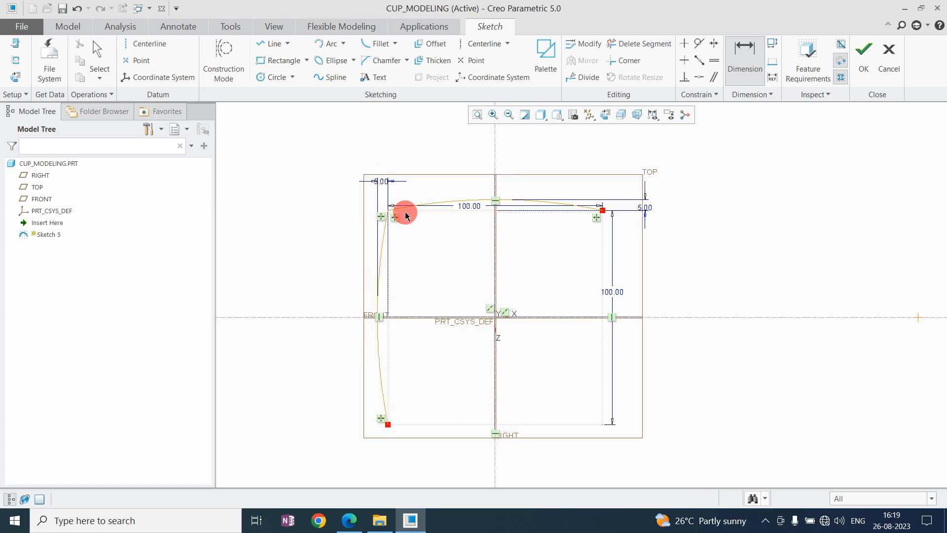
pyautogui.middleClick(405, 216)
# Make the two arc bulge dimensions equal and move the dimension texts clear of the profile.
pyautogui.moveTo(384, 183); pyautogui.dragTo(342, 179)
pyautogui.click(714, 60)
pyautogui.click(650, 207)
pyautogui.click(342, 181)
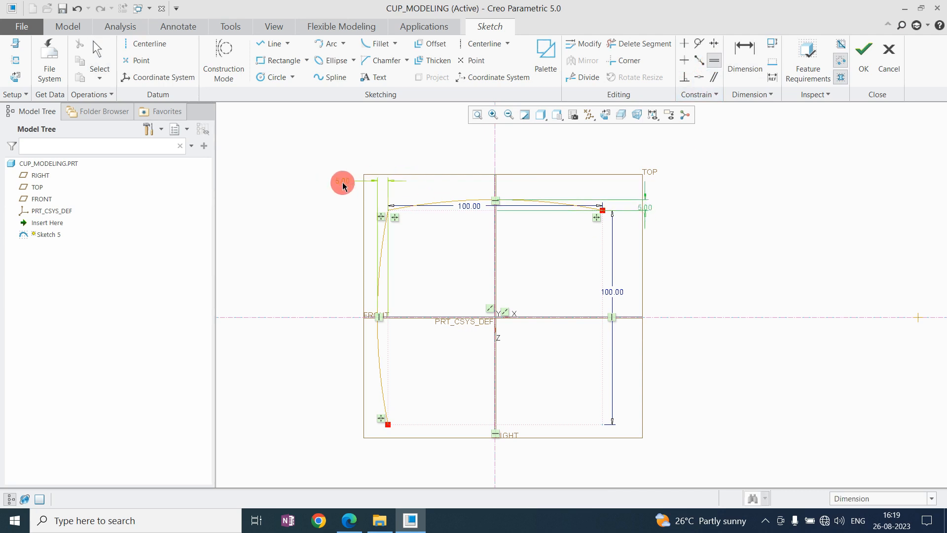
pyautogui.middleClick(464, 151)
pyautogui.moveTo(643, 217); pyautogui.dragTo(635, 160)
pyautogui.moveTo(469, 205); pyautogui.dragTo(503, 164)
pyautogui.click(701, 78)
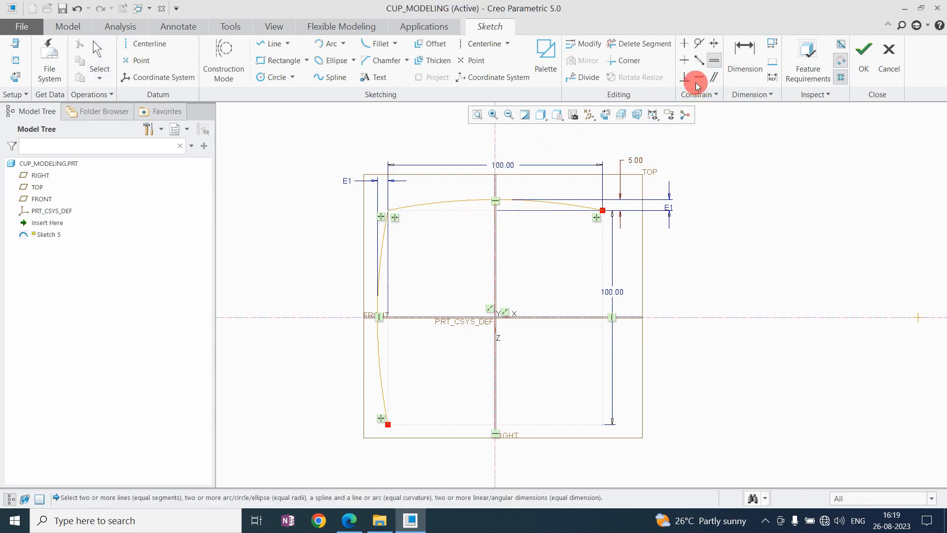
pyautogui.click(606, 284)
pyautogui.press('Escape')
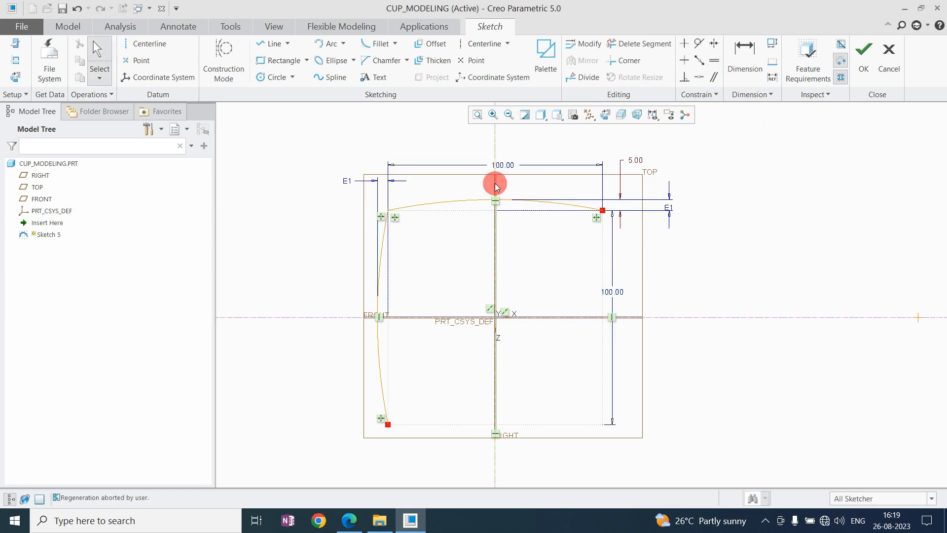
# Lock the square's width and height dimensions.
pyautogui.click(505, 164)
pyautogui.click(525, 103)
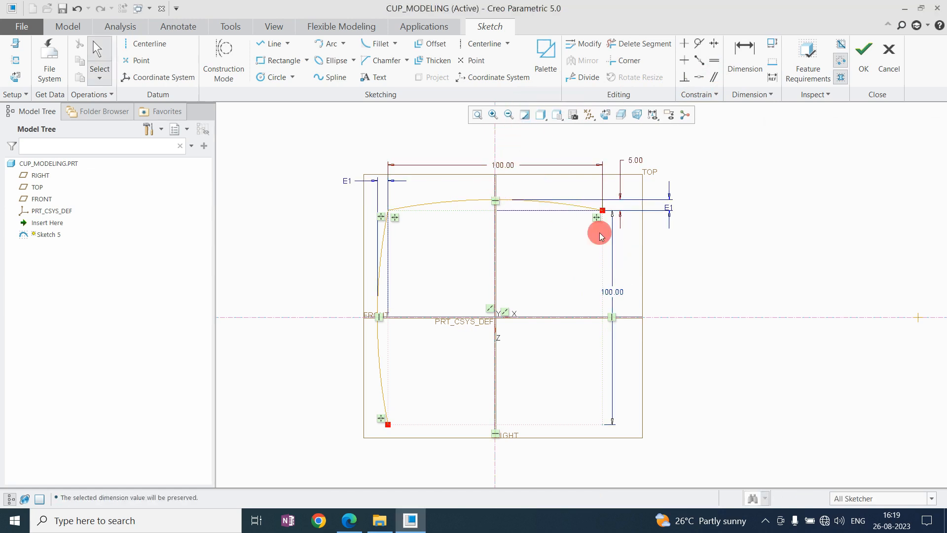
pyautogui.click(612, 291)
pyautogui.click(657, 212)
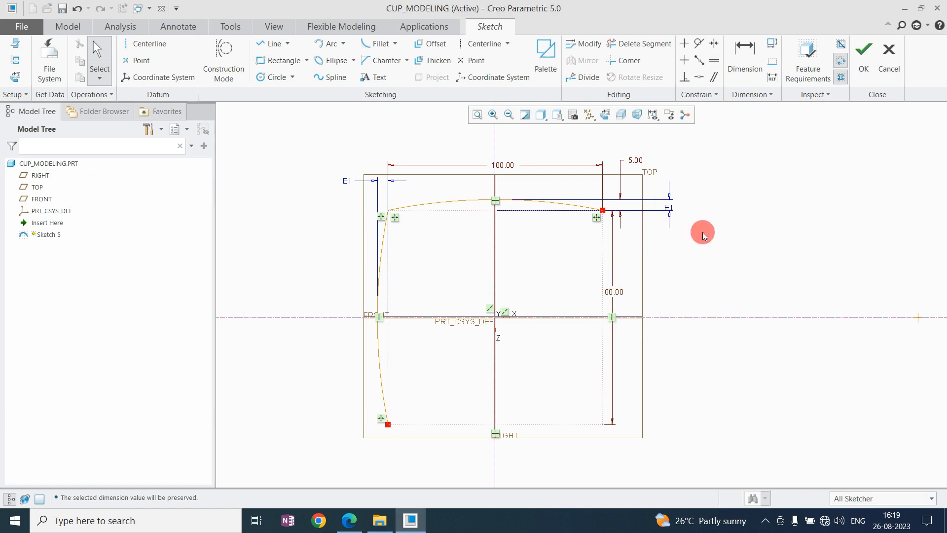
# Mirror the upper arc about the horizontal centerline and the left arc about the vertical centerline to close the profile.
pyautogui.scroll(2, 525, 244)
pyautogui.scroll(-2, 526, 244)
pyautogui.click(474, 198)
pyautogui.click(584, 60)
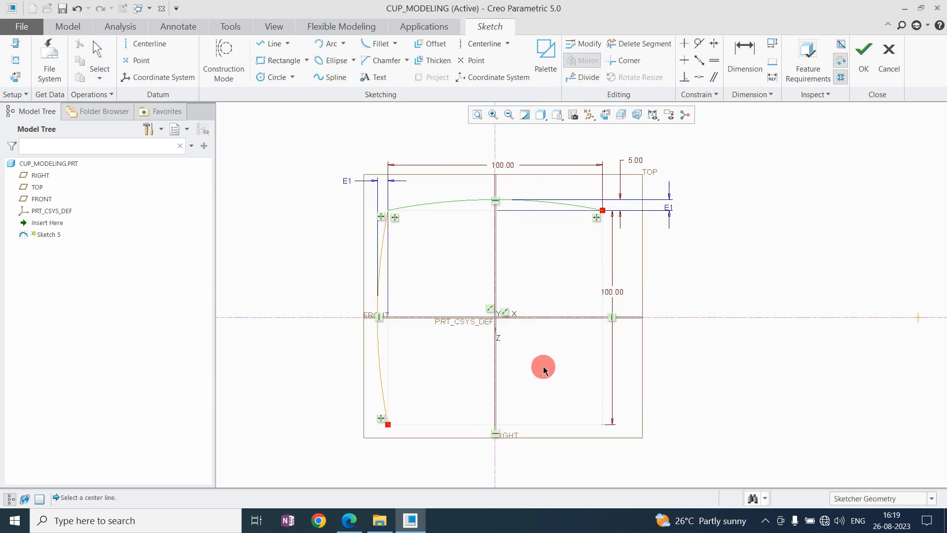
pyautogui.click(553, 318)
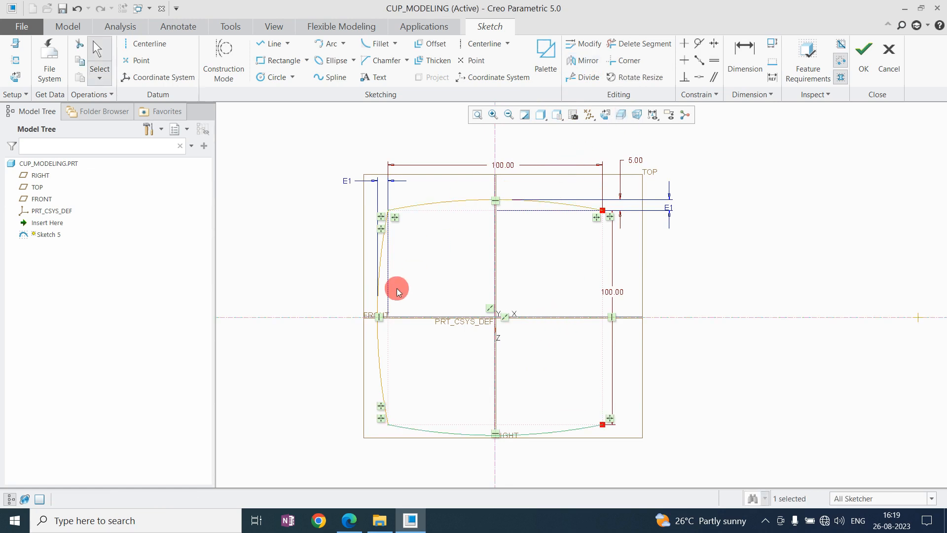
pyautogui.click(377, 284)
pyautogui.click(583, 60)
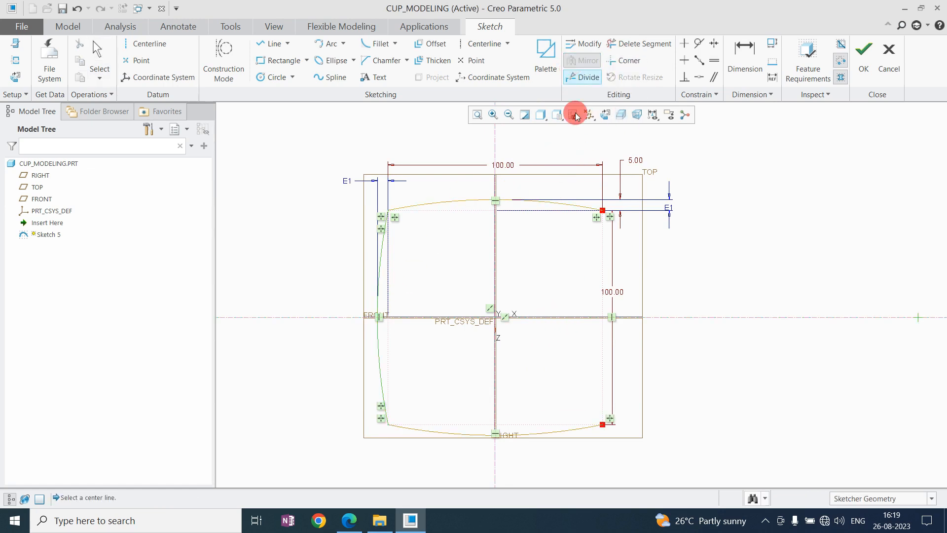
pyautogui.click(493, 292)
pyautogui.click(759, 223)
# Set the arc bulge dimension to 10 and complete the sketch.
pyautogui.scroll(3, 584, 264)
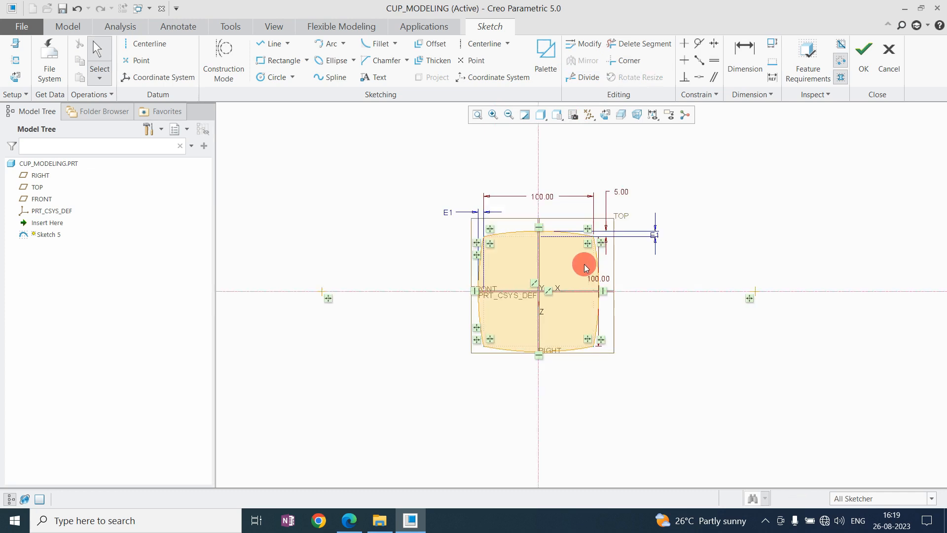
pyautogui.scroll(-2, 600, 267)
pyautogui.doubleClick(618, 169)
pyautogui.write('10')
pyautogui.press('Return')
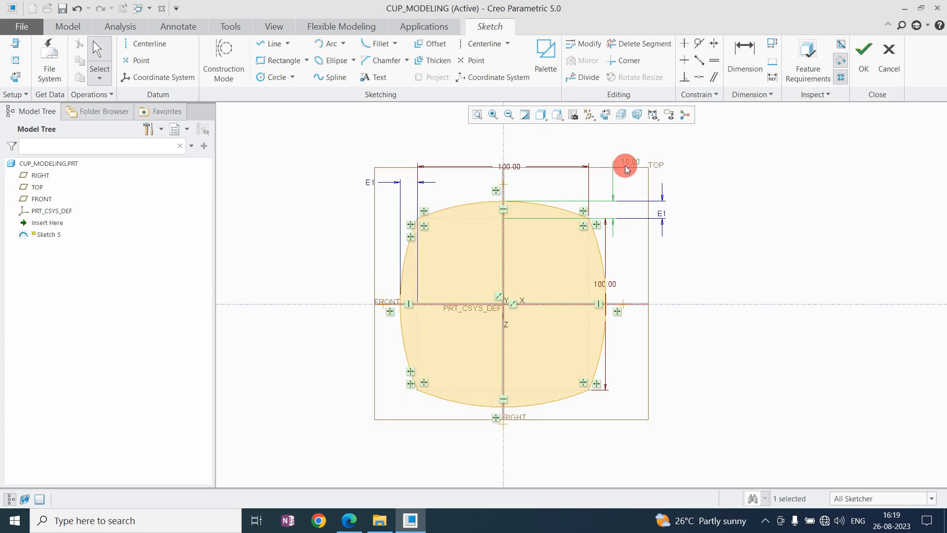
pyautogui.click(742, 252)
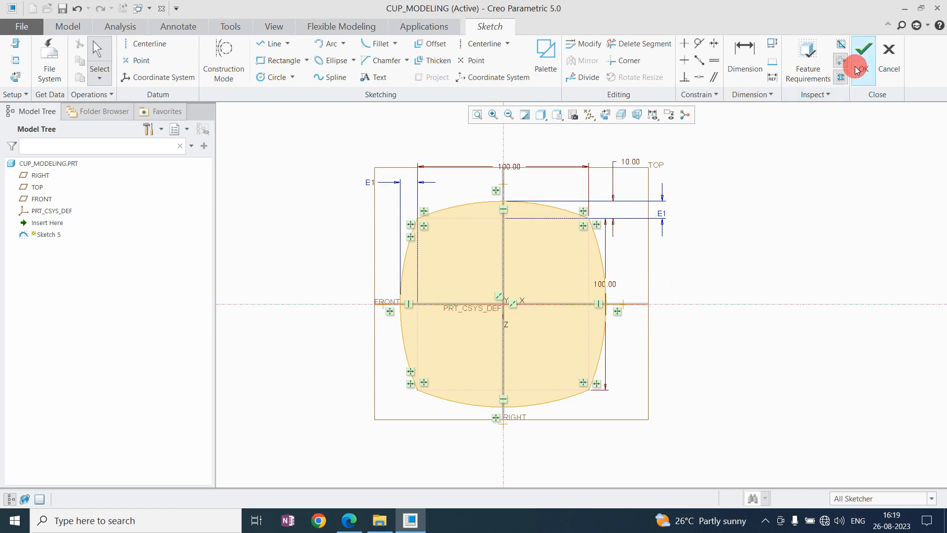
pyautogui.click(864, 50)
# Create a datum plane offset 90 above the TOP plane.
pyautogui.scroll(-3, 538, 275)
pyautogui.moveTo(538, 275)
pyautogui.mouseDown(button='middle')
pyautogui.moveTo(552, 228)
pyautogui.moveTo(576, 245)
pyautogui.moveTo(567, 290)
pyautogui.moveTo(558, 298)
pyautogui.moveTo(533, 284)
pyautogui.moveTo(539, 290)
pyautogui.mouseUp(button='middle')
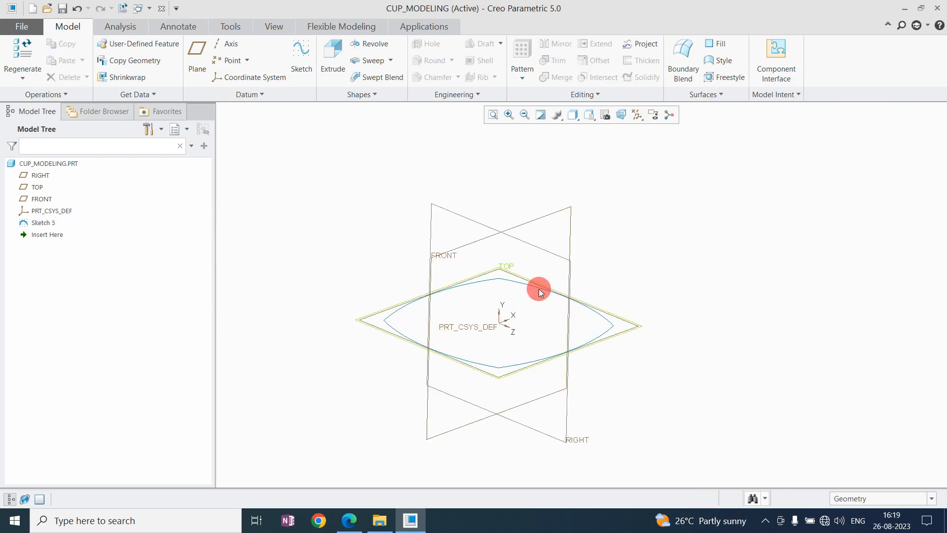
pyautogui.click(636, 330)
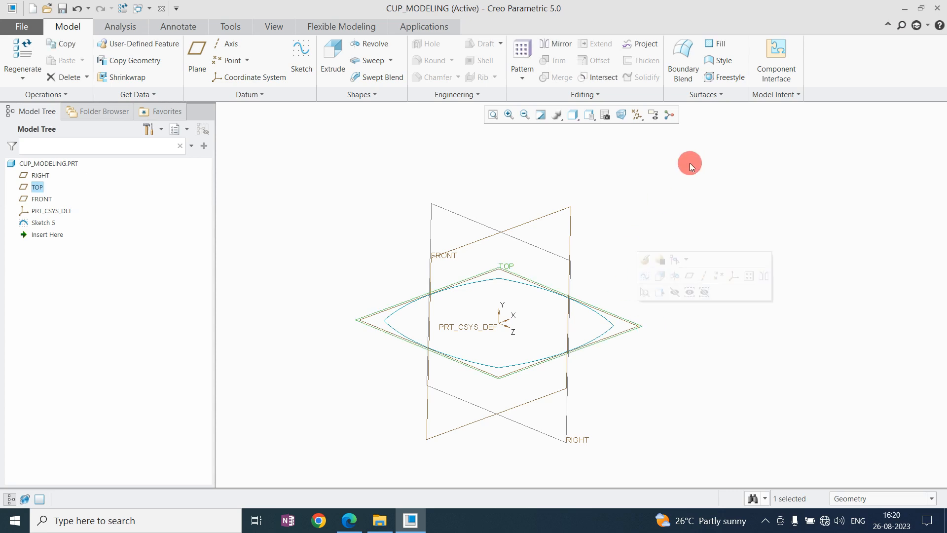
pyautogui.click(195, 55)
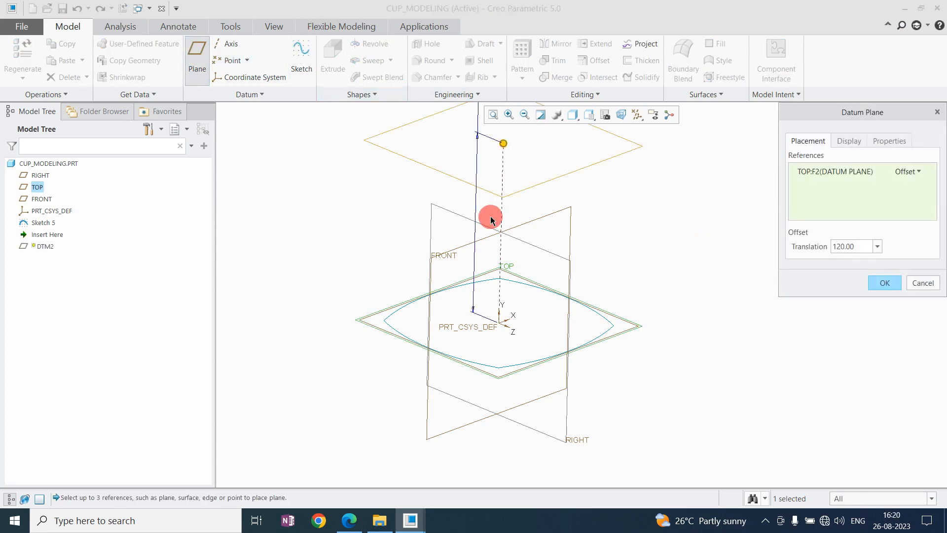
pyautogui.scroll(2, 494, 215)
pyautogui.scroll(-2, 499, 193)
pyautogui.moveTo(496, 166); pyautogui.dragTo(508, 205)
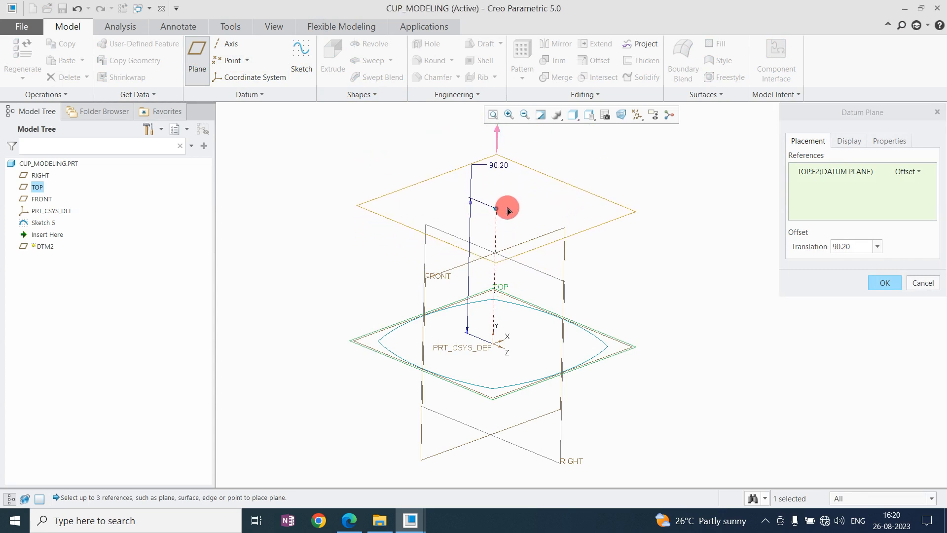
pyautogui.doubleClick(845, 246)
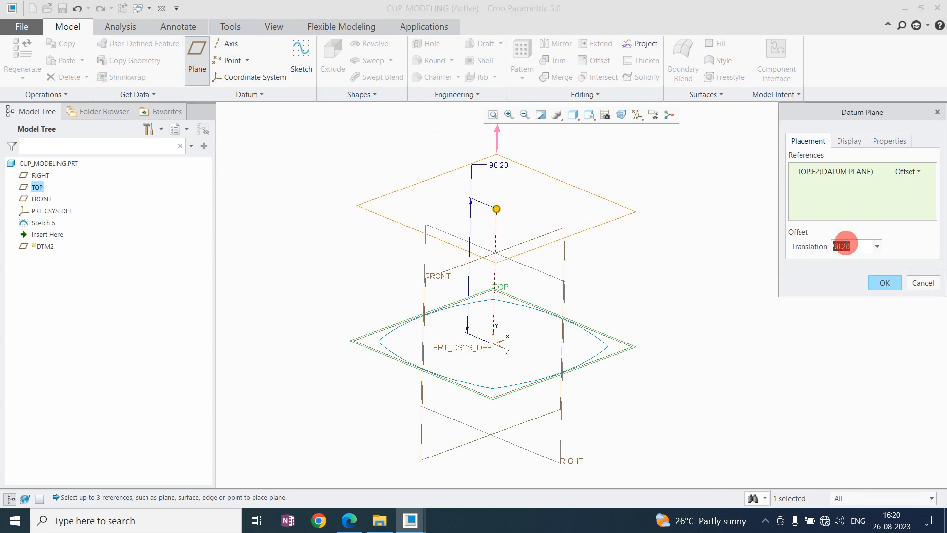
pyautogui.write('90')
pyautogui.press('Return')
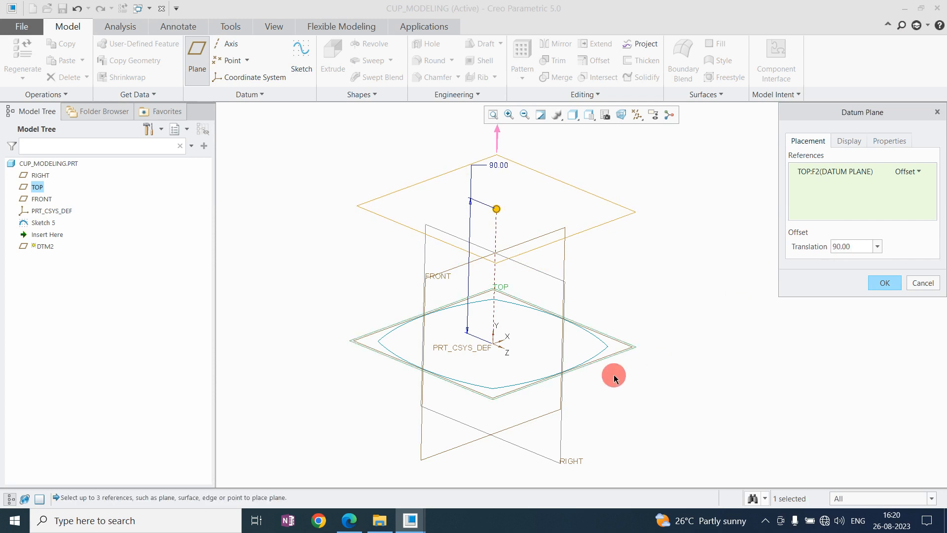
pyautogui.middleClick(629, 264)
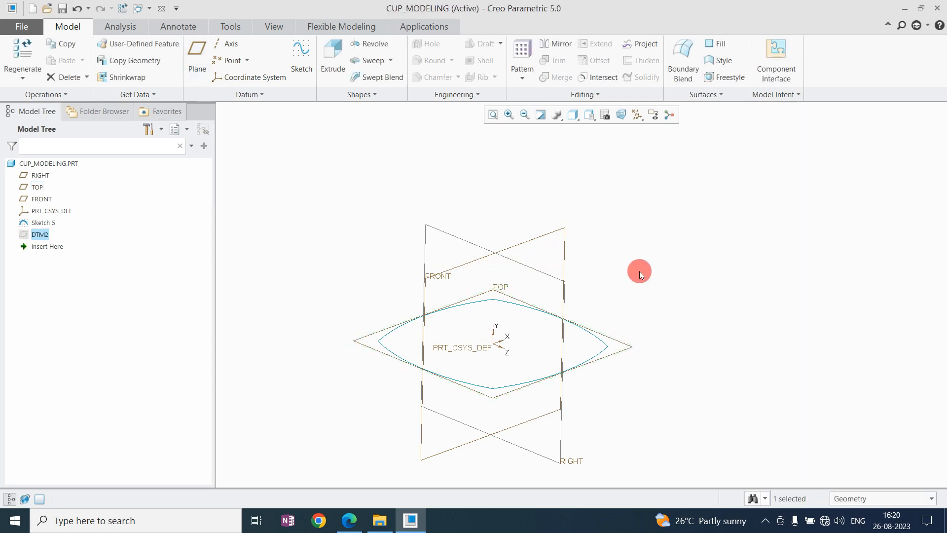
# Start a sketch on the new DTM2 plane and orient the view normal to it.
pyautogui.click(51, 235)
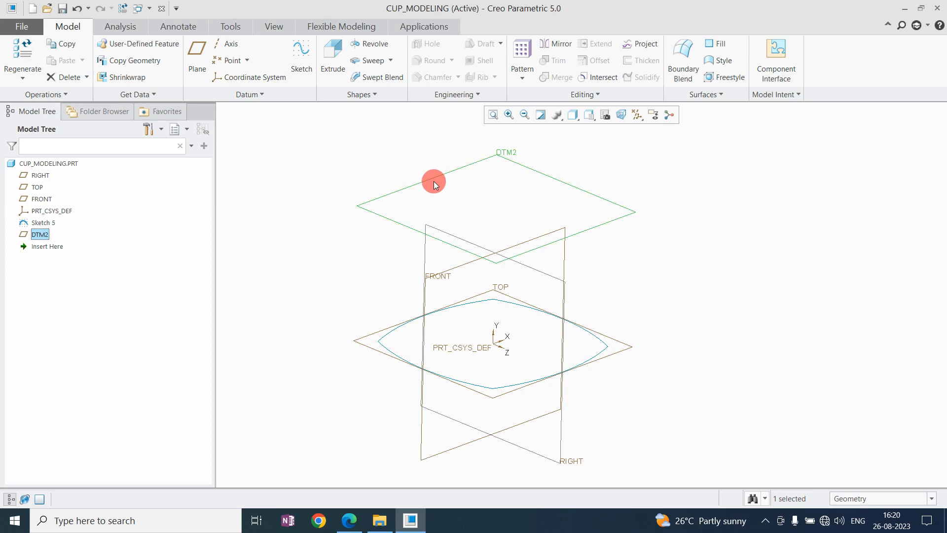
pyautogui.click(306, 66)
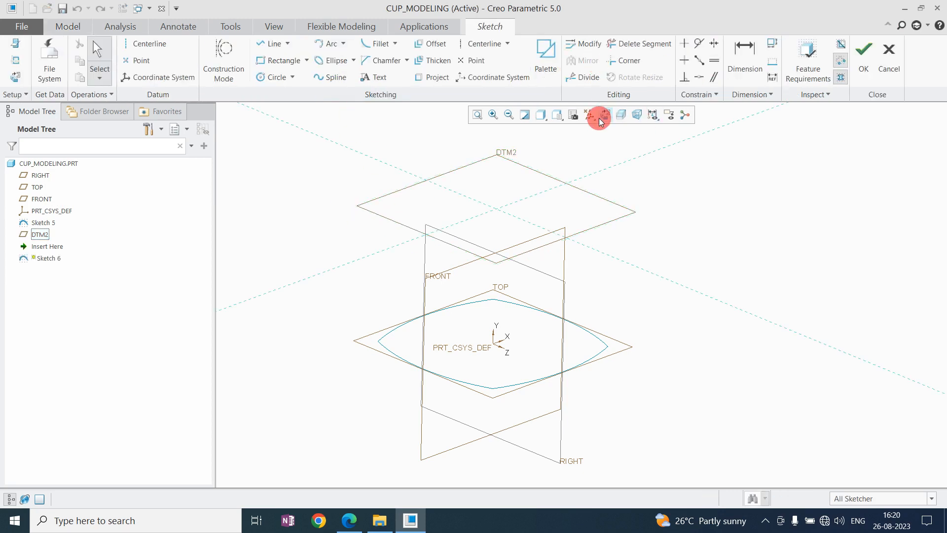
pyautogui.click(603, 115)
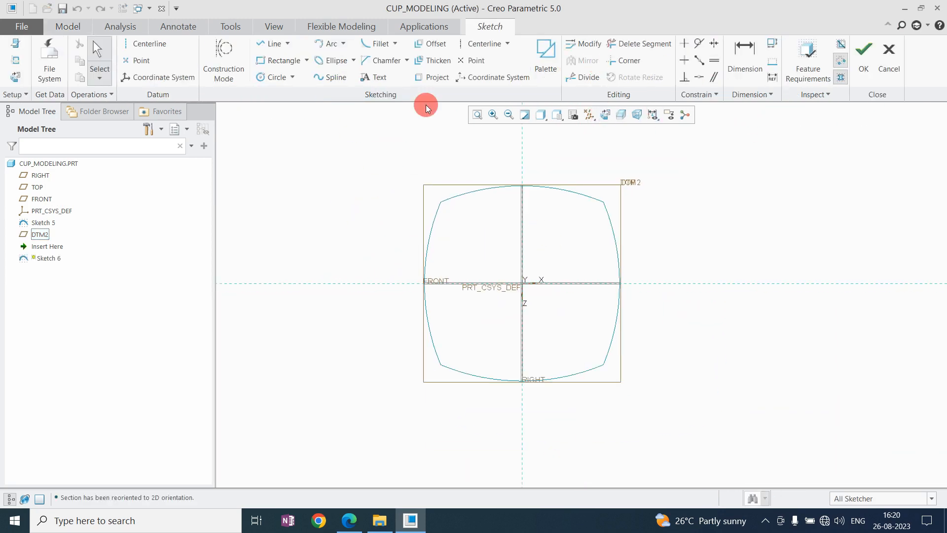
# Offset the whole loop of the lower rounded-square profile outward by 20 in the DTM2 sketch.
pyautogui.click(430, 44)
pyautogui.click(897, 178)
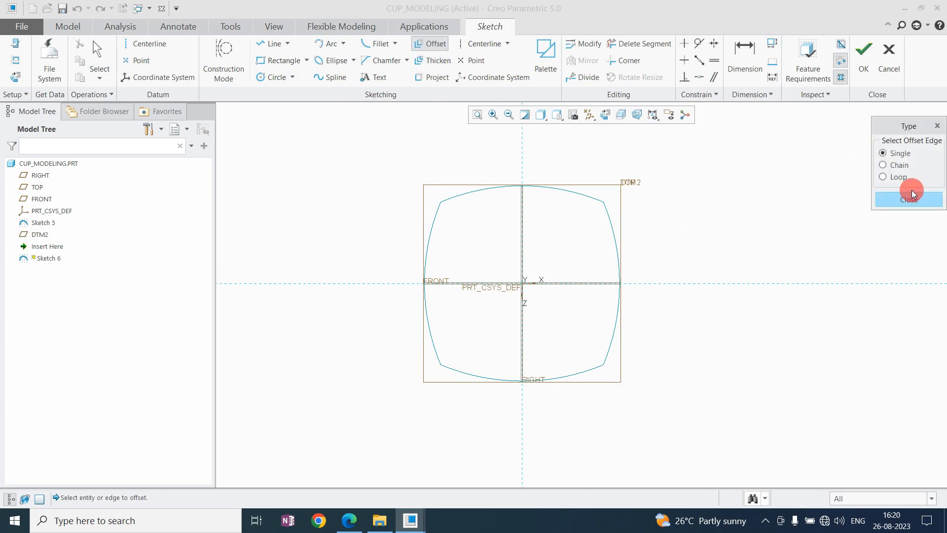
pyautogui.click(584, 198)
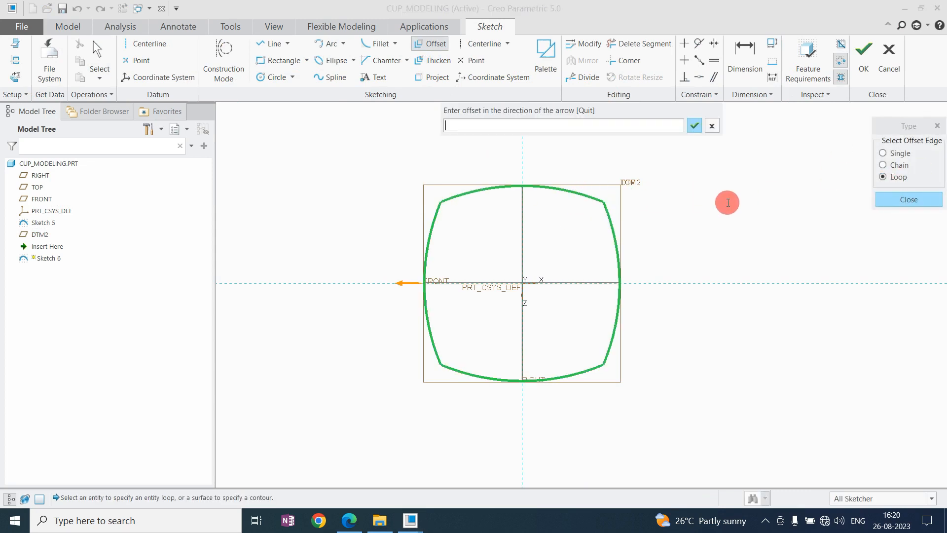
pyautogui.write('20')
pyautogui.press('Return')
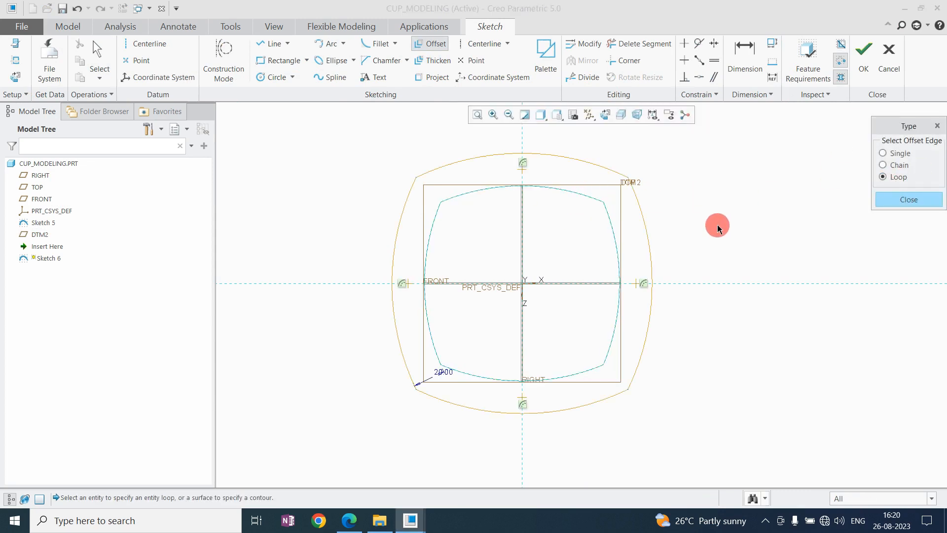
pyautogui.middleClick(706, 188)
# Set the offset dimension of the DTM2 profile to 25.
pyautogui.keyDown('shift'); pyautogui.moveTo(514, 332); pyautogui.dragTo(526, 295, button='middle'); pyautogui.keyUp('shift')
pyautogui.scroll(-1, 526, 295)
pyautogui.moveTo(436, 344); pyautogui.dragTo(509, 383)
pyautogui.click(536, 315)
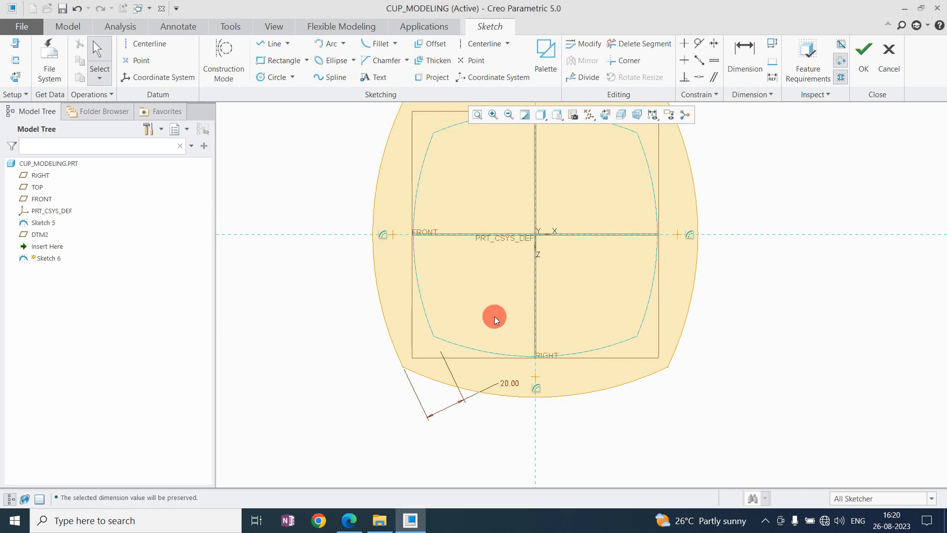
pyautogui.scroll(3, 458, 391)
pyautogui.scroll(-1, 474, 378)
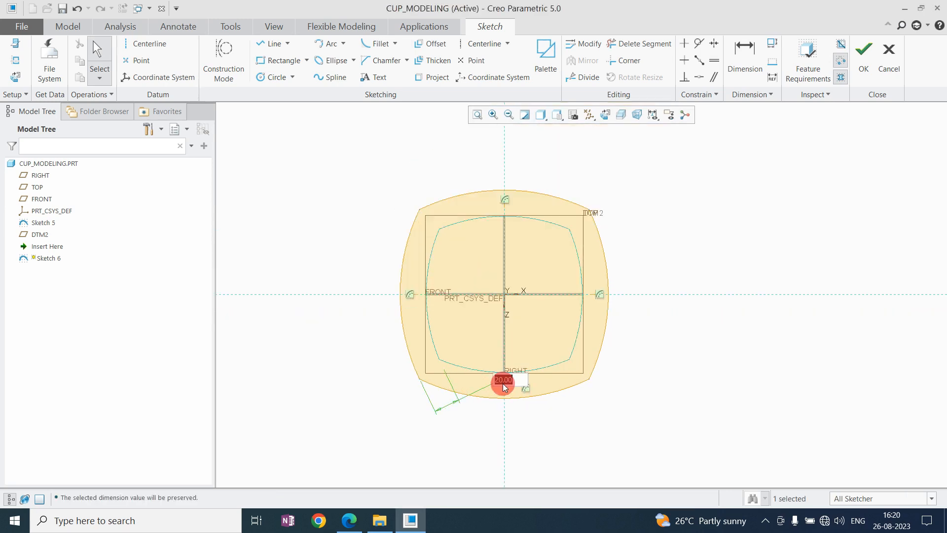
pyautogui.write('25')
pyautogui.press('Return')
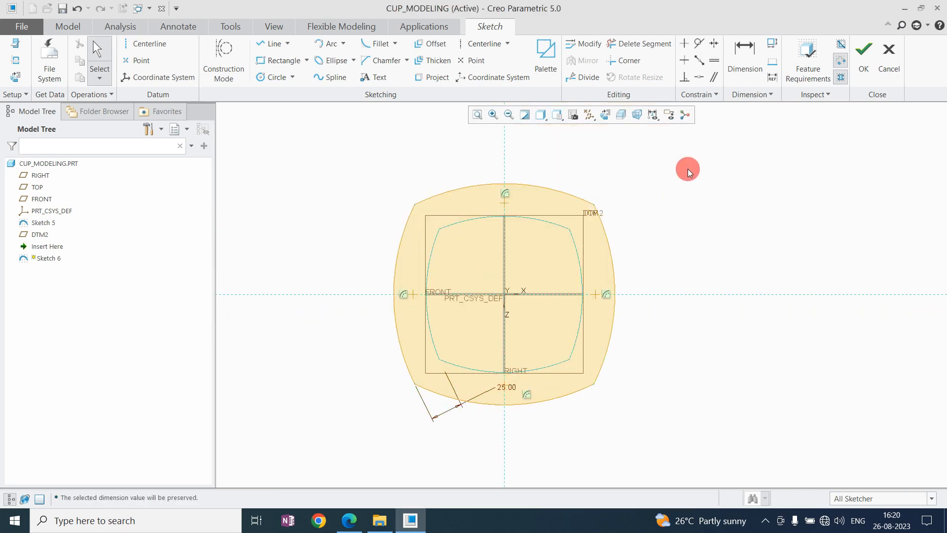
# Complete the offset profile sketch on the DTM2 plane.
pyautogui.scroll(3, 493, 274)
pyautogui.scroll(-2, 492, 273)
pyautogui.moveTo(489, 271)
pyautogui.mouseDown(button='middle')
pyautogui.moveTo(494, 228)
pyautogui.moveTo(543, 226)
pyautogui.moveTo(519, 225)
pyautogui.moveTo(542, 218)
pyautogui.mouseUp(button='middle')
pyautogui.click(864, 54)
pyautogui.moveTo(548, 285); pyautogui.dragTo(591, 254, button='middle')
pyautogui.rightClick(610, 211)
pyautogui.click(629, 155)
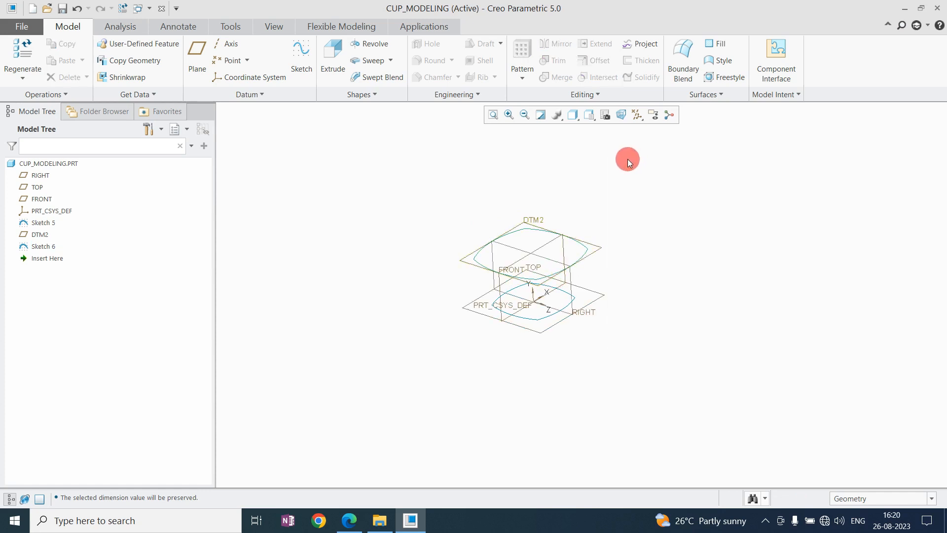
pyautogui.rightClick(628, 163)
# Redefine the DTM2 profile sketch with an offset of 20 and complete it.
pyautogui.click(44, 246)
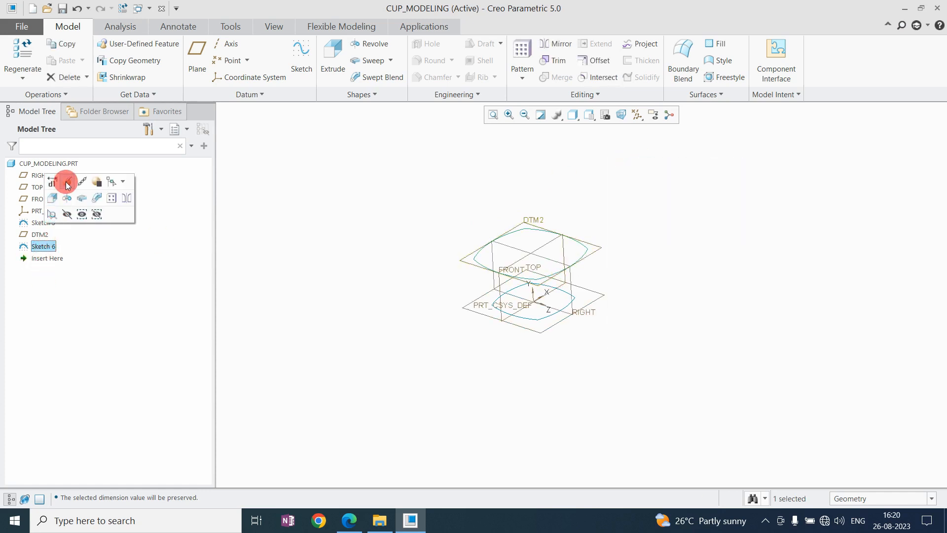
pyautogui.click(67, 185)
pyautogui.rightClick(391, 230)
pyautogui.click(419, 273)
pyautogui.click(612, 114)
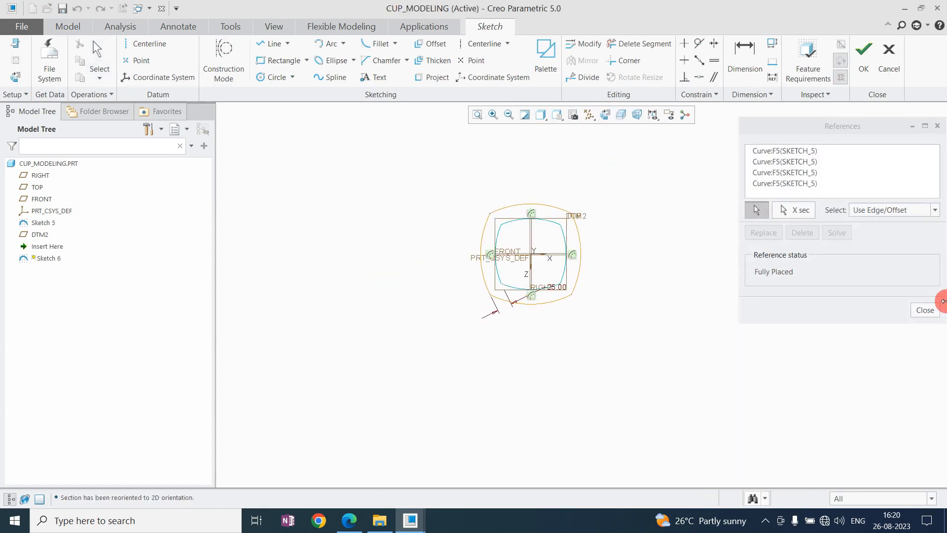
pyautogui.click(925, 311)
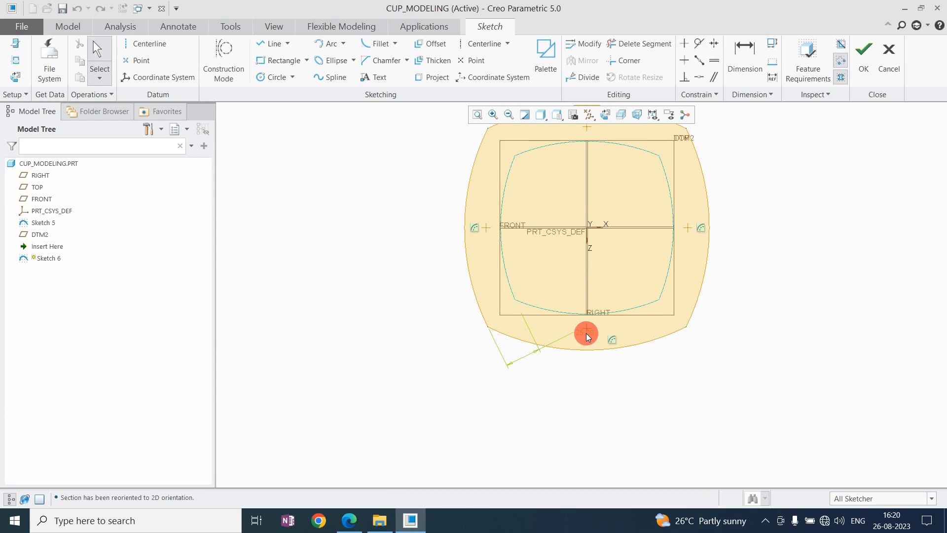
pyautogui.write('20')
pyautogui.press('Return')
pyautogui.click(863, 58)
pyautogui.scroll(4, 477, 345)
pyautogui.click(686, 270)
pyautogui.moveTo(528, 312)
pyautogui.mouseDown(button='middle')
pyautogui.moveTo(515, 268)
pyautogui.moveTo(544, 267)
pyautogui.moveTo(541, 256)
pyautogui.mouseUp(button='middle')
pyautogui.hotkey('ctrl', 'd')
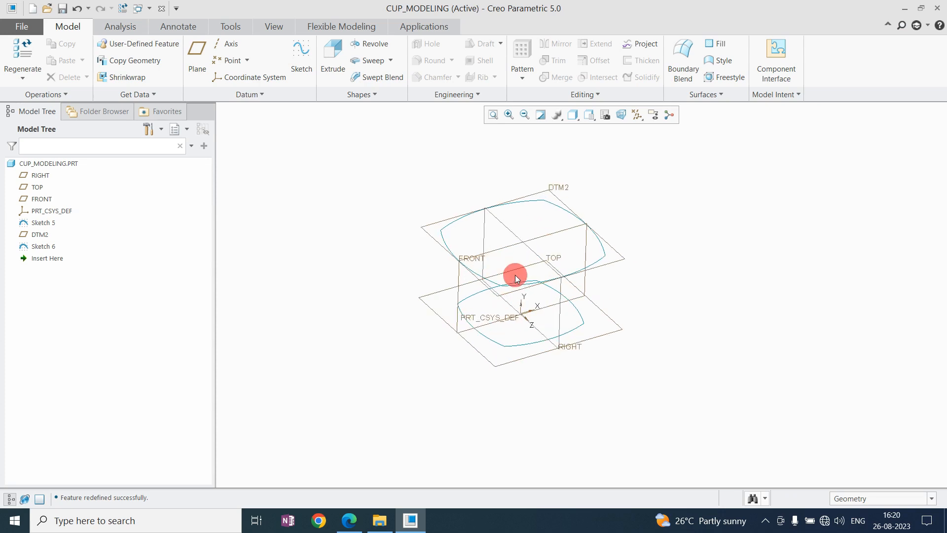
# Start a Blend feature and define the sketch of its first section on the TOP plane.
pyautogui.click(384, 94)
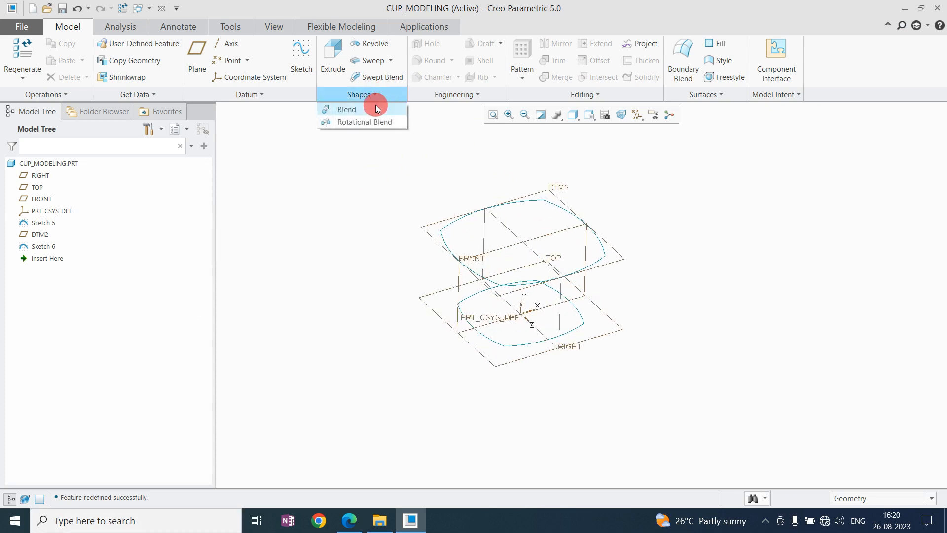
pyautogui.click(377, 108)
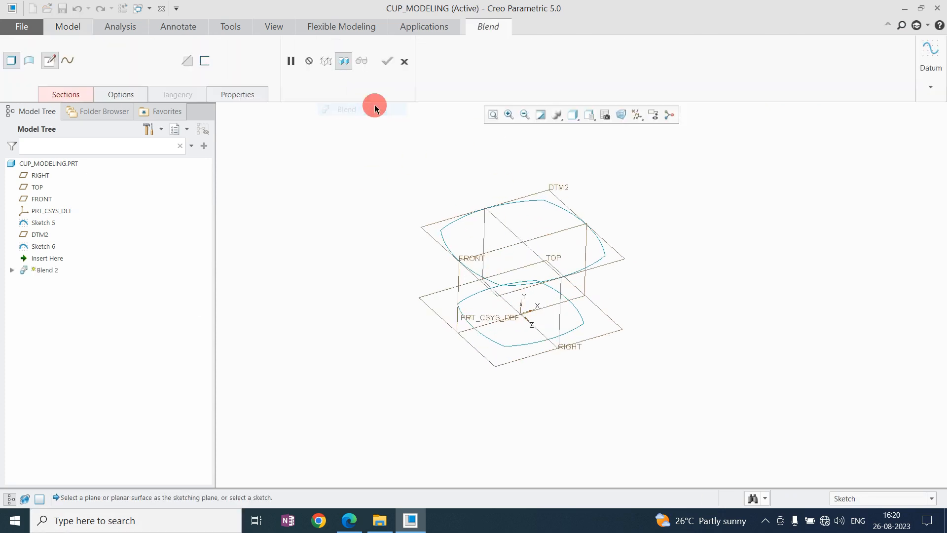
pyautogui.click(68, 97)
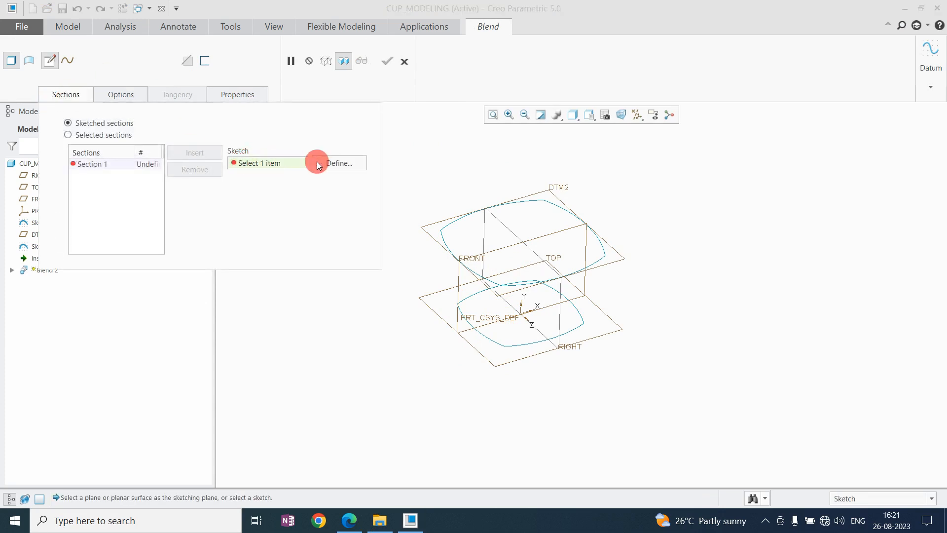
pyautogui.click(339, 163)
pyautogui.click(510, 361)
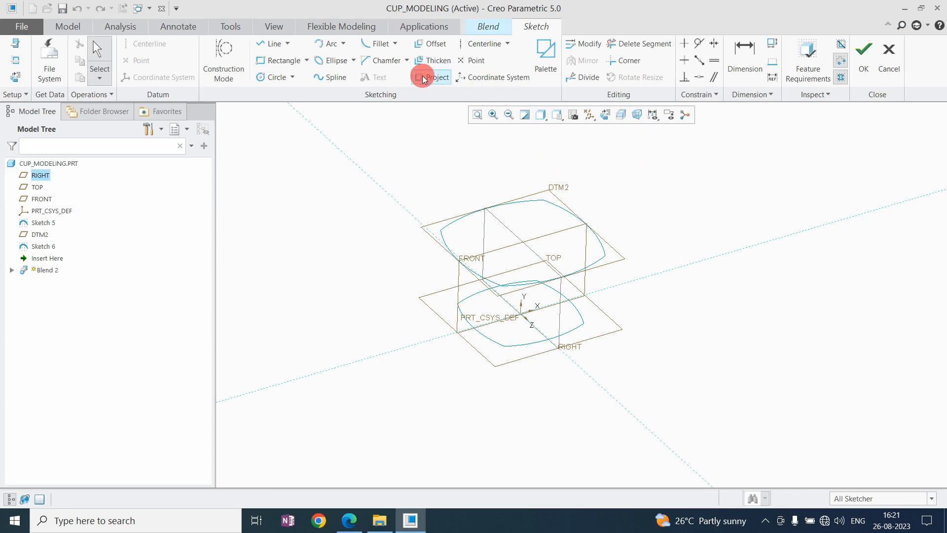
# Project the loop of the smaller lower profile as blend Section 1 and complete the section sketch.
pyautogui.click(429, 77)
pyautogui.click(883, 177)
pyautogui.click(605, 114)
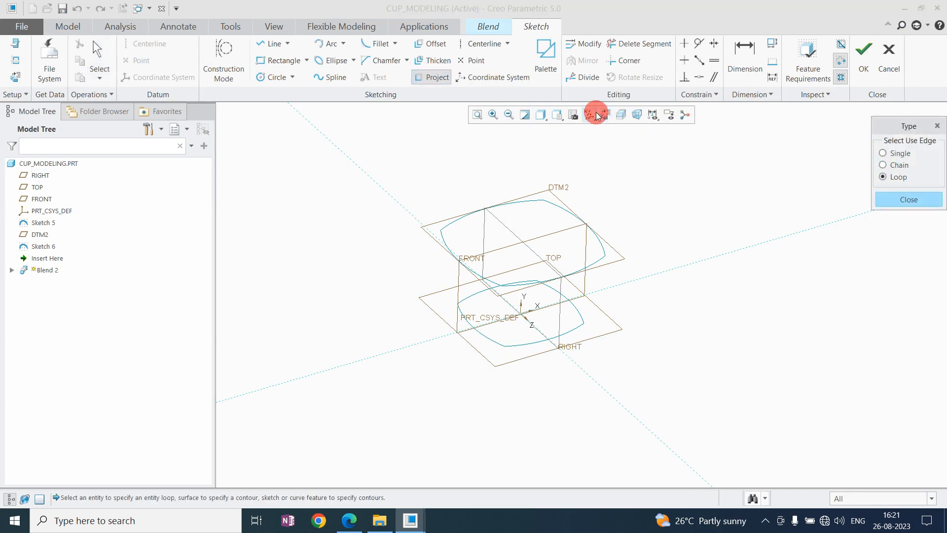
pyautogui.click(541, 185)
pyautogui.middleClick(555, 214)
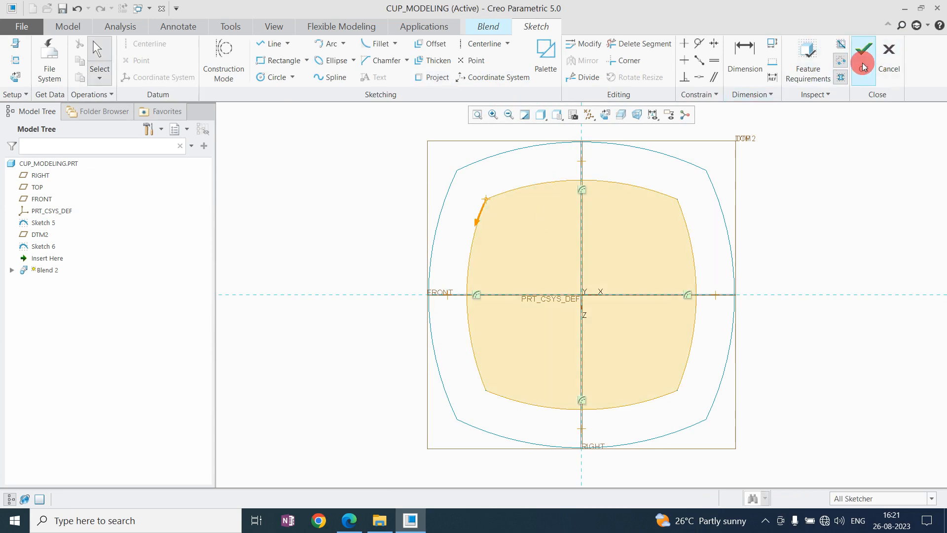
pyautogui.click(863, 59)
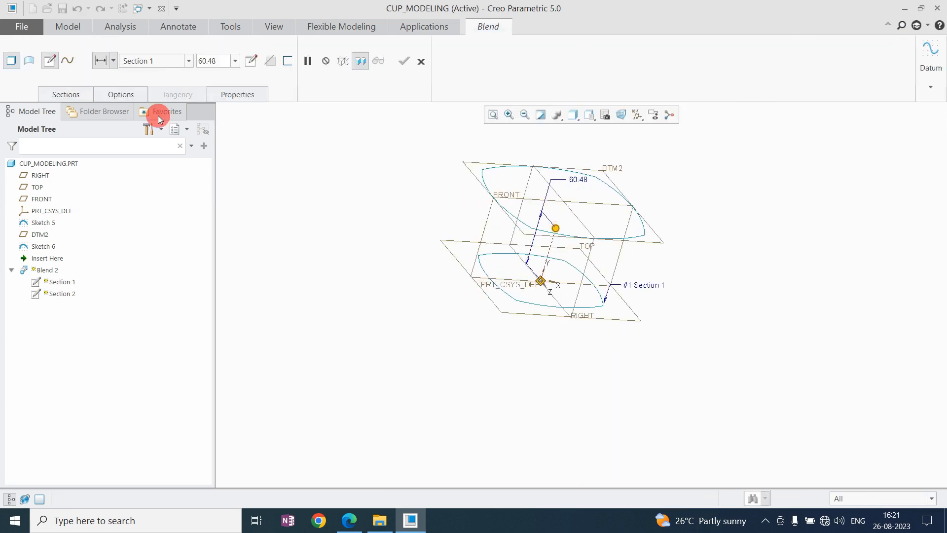
# Use smooth blended surfaces, locate Section 2 by reference on the DTM2 plane and open its sketch.
pyautogui.click(105, 94)
pyautogui.click(124, 144)
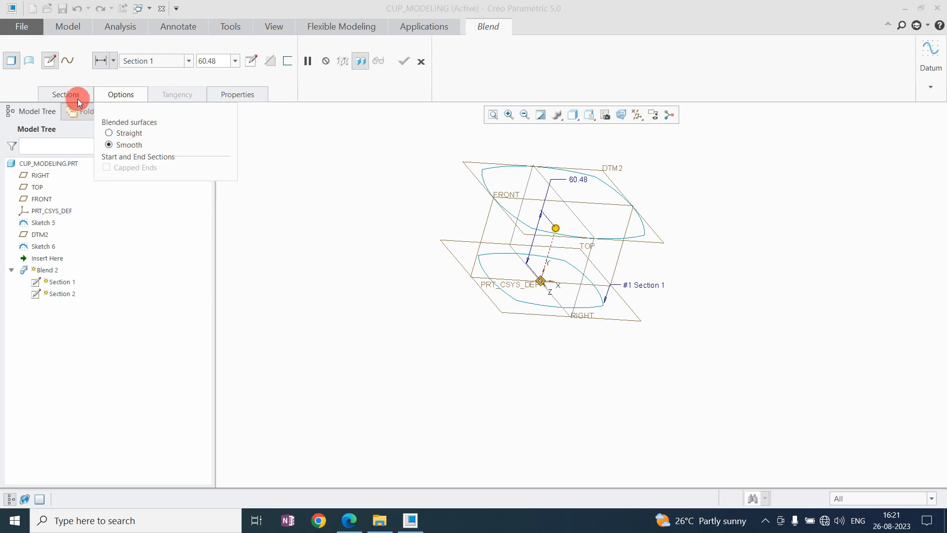
pyautogui.click(77, 94)
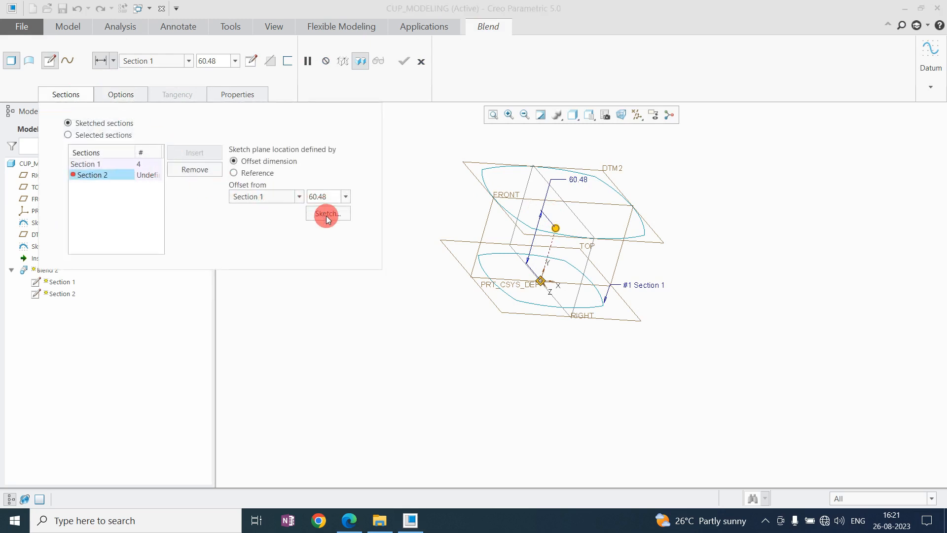
pyautogui.click(262, 174)
pyautogui.click(474, 176)
pyautogui.click(336, 200)
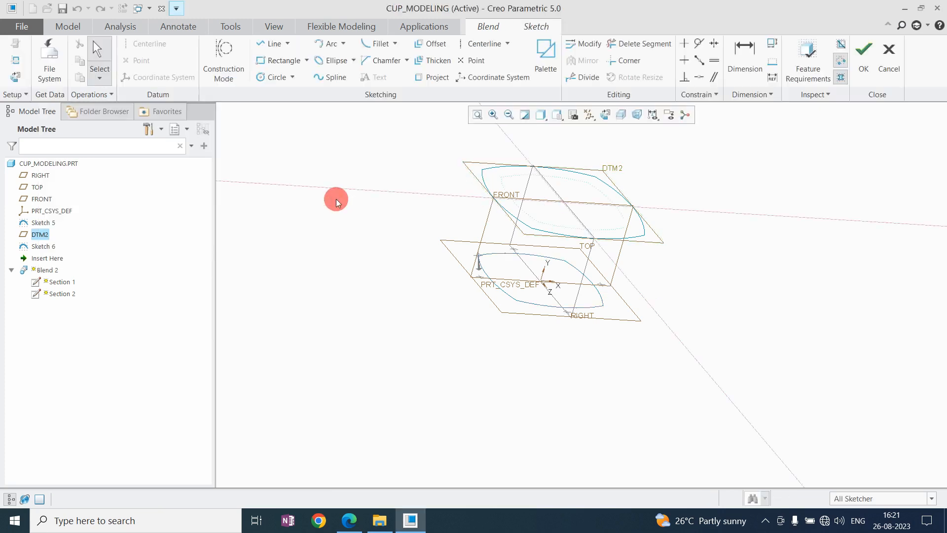
# Project the loop of the larger upper profile as blend Section 2 and complete the section sketch.
pyautogui.click(419, 79)
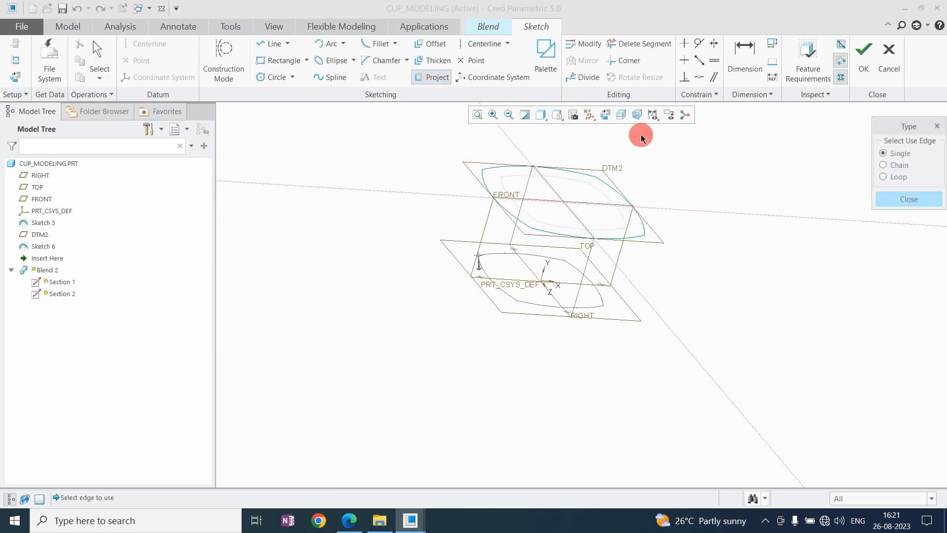
pyautogui.click(884, 177)
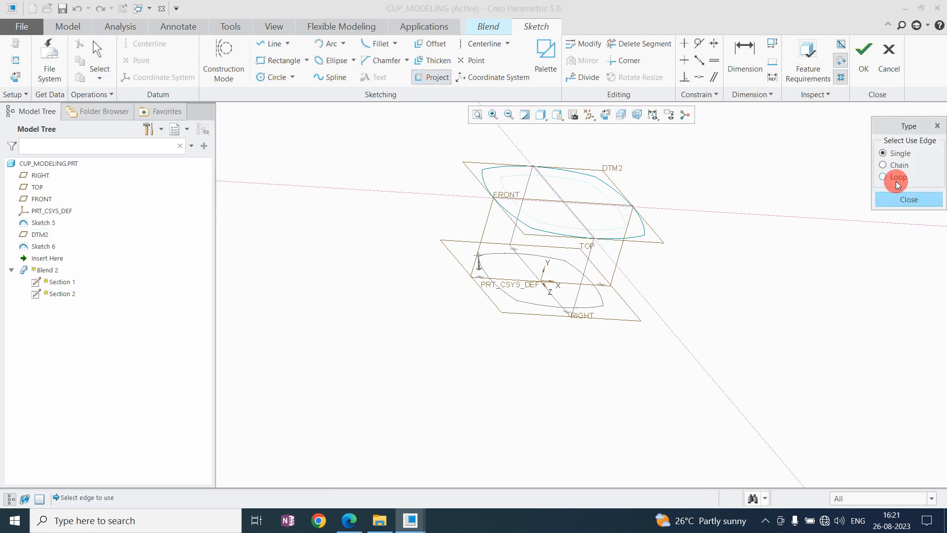
pyautogui.click(606, 115)
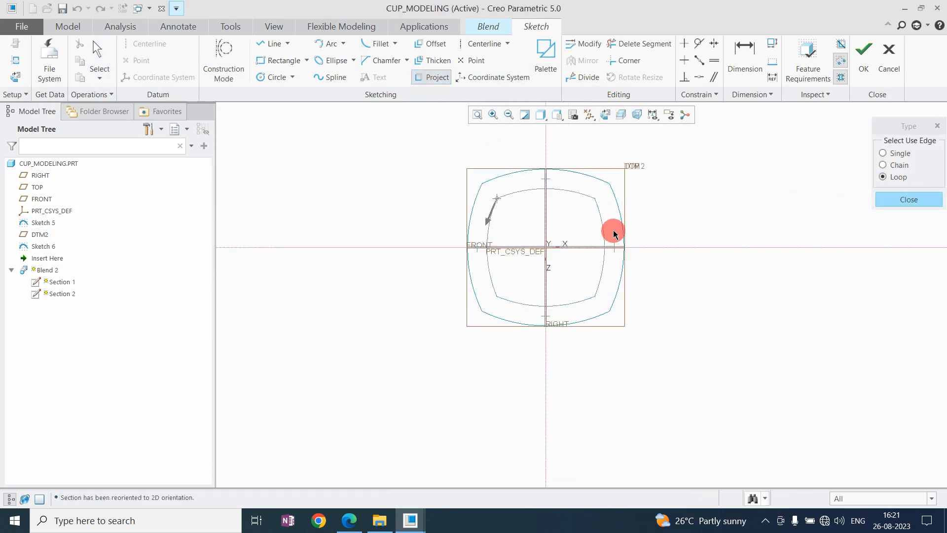
pyautogui.click(603, 181)
pyautogui.middleClick(690, 211)
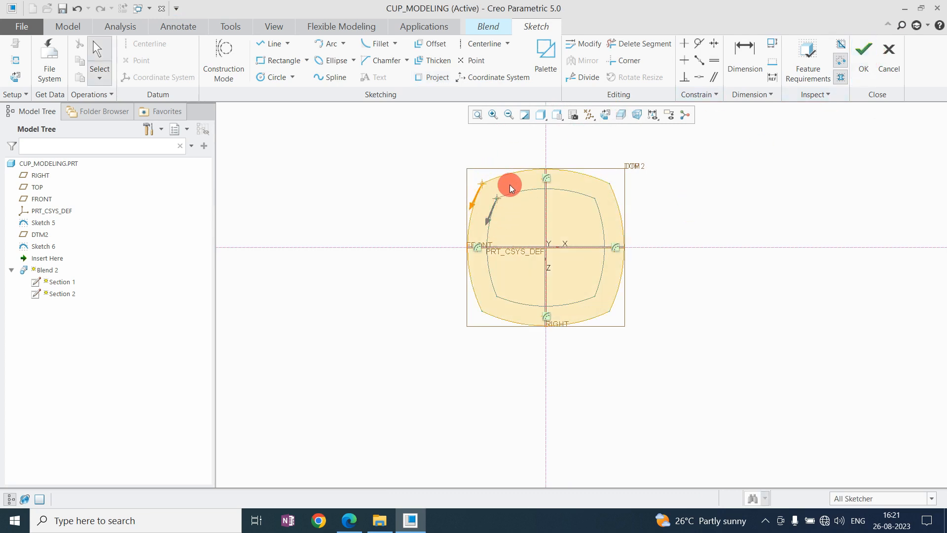
pyautogui.click(858, 63)
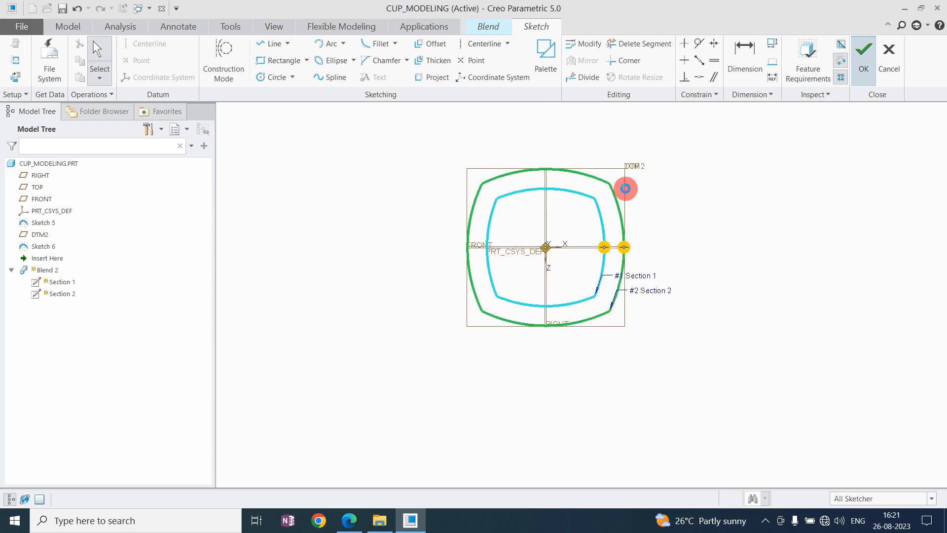
# Complete the solid blend between the lower and upper profiles.
pyautogui.moveTo(513, 327); pyautogui.dragTo(521, 307, button='middle')
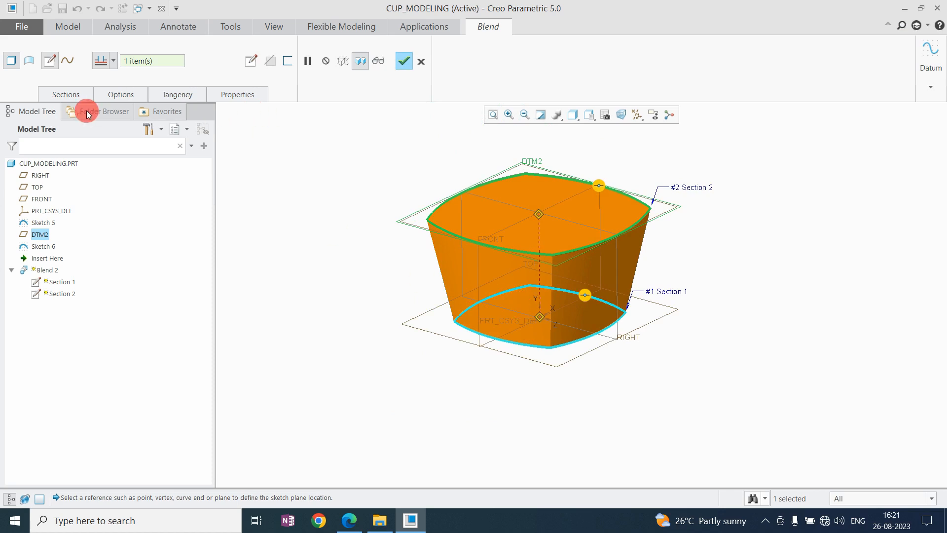
pyautogui.click(404, 64)
pyautogui.click(341, 235)
pyautogui.scroll(5, 520, 247)
pyautogui.scroll(-4, 520, 247)
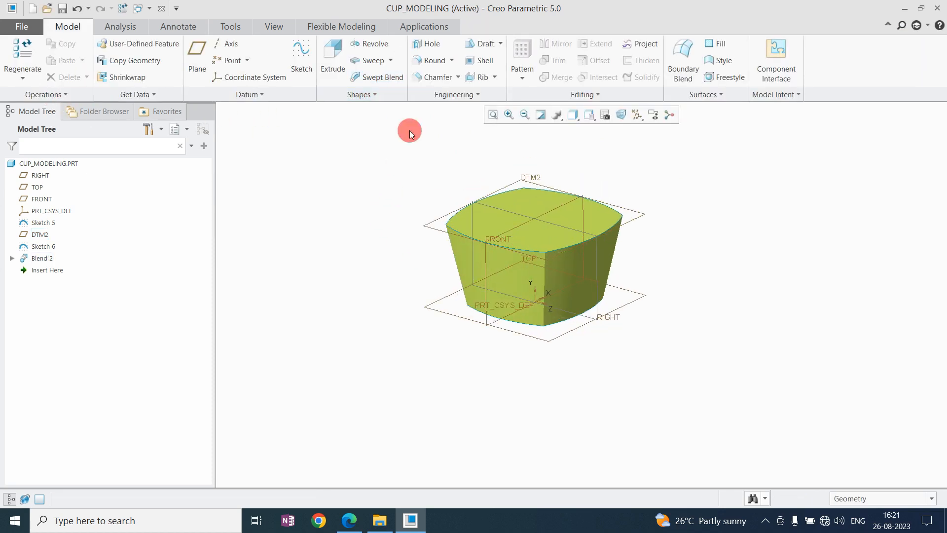
# Start a Round feature on the front vertical corner edge of the blend.
pyautogui.click(434, 64)
pyautogui.click(546, 284)
pyautogui.scroll(-3, 527, 289)
pyautogui.scroll(1, 526, 299)
pyautogui.scroll(-2, 526, 296)
pyautogui.moveTo(527, 290)
pyautogui.mouseDown(button='middle')
pyautogui.moveTo(561, 222)
pyautogui.moveTo(519, 270)
pyautogui.moveTo(526, 289)
pyautogui.mouseUp(button='middle')
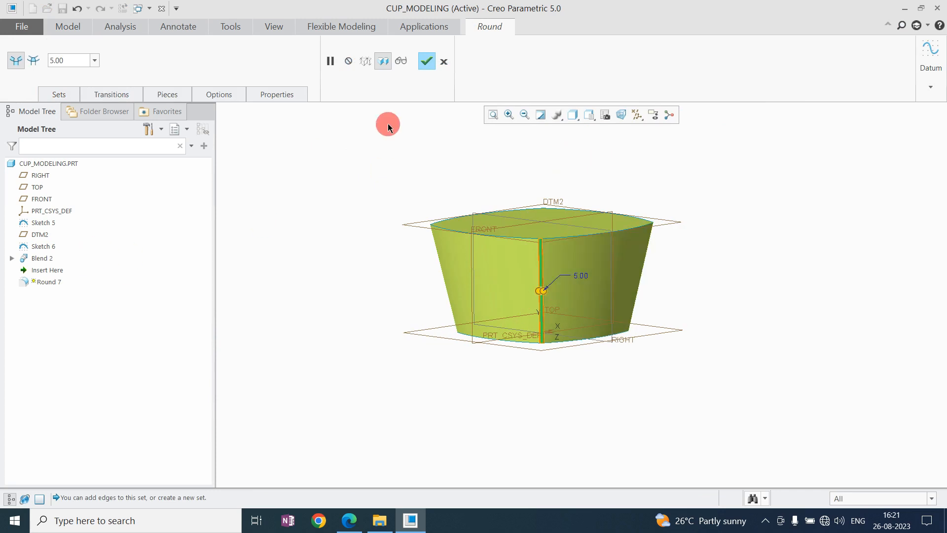
# Undo the single-edge selection and round all vertical corner edges as an Intent Chain with a radius of 40.
pyautogui.scroll(2, 477, 305)
pyautogui.hotkey('ctrl', 'z')
pyautogui.hotkey('ctrl', 'z')
pyautogui.click(845, 499)
pyautogui.click(846, 481)
pyautogui.click(527, 279)
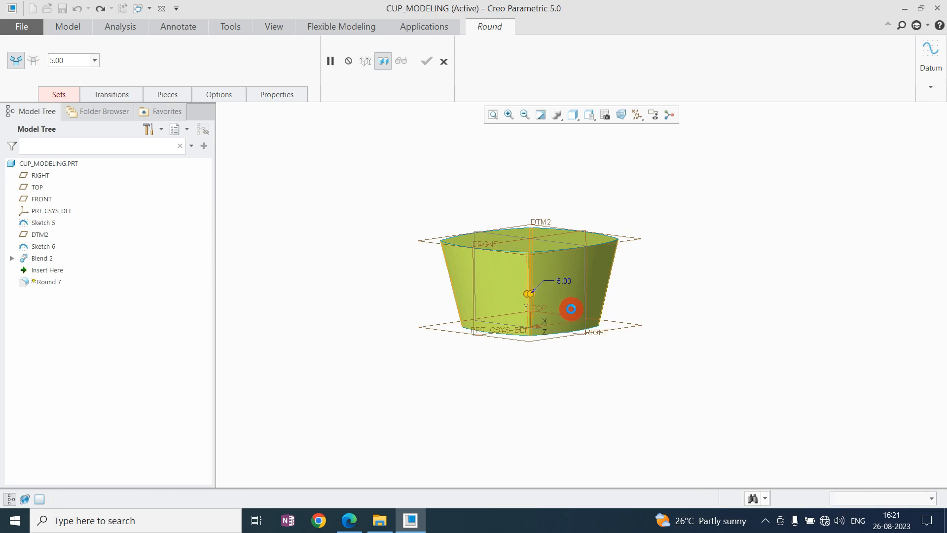
pyautogui.write('40')
pyautogui.press('Return')
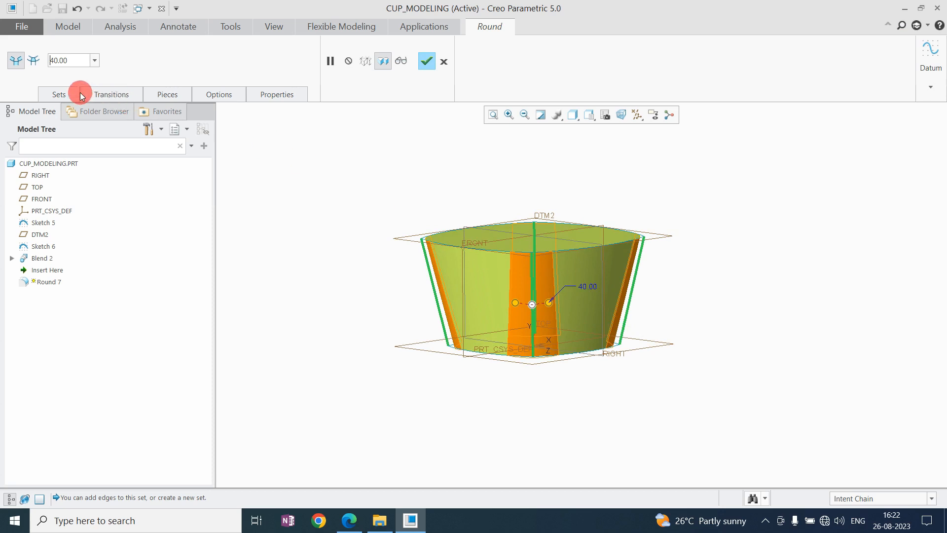
# Switch the corner round to Chordal and set its chord to 30.
pyautogui.click(80, 94)
pyautogui.click(154, 235)
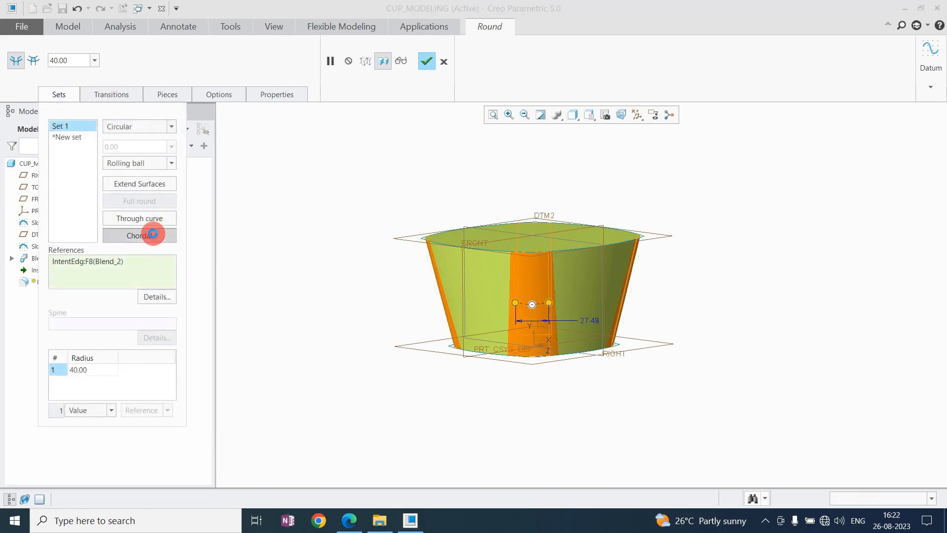
pyautogui.doubleClick(70, 60)
pyautogui.write('30')
pyautogui.press('Return')
# Set the chord of the corner round to 40 and complete the round.
pyautogui.moveTo(539, 270)
pyautogui.mouseDown(button='middle')
pyautogui.moveTo(557, 278)
pyautogui.moveTo(533, 224)
pyautogui.moveTo(535, 197)
pyautogui.moveTo(548, 279)
pyautogui.moveTo(535, 262)
pyautogui.mouseUp(button='middle')
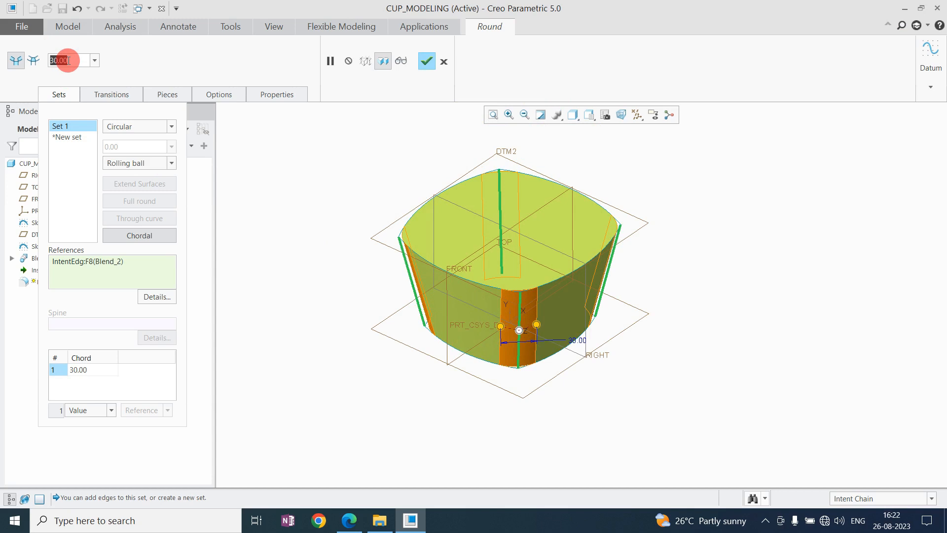
pyautogui.press('Return')
pyautogui.scroll(4, 609, 328)
pyautogui.moveTo(574, 333); pyautogui.dragTo(604, 294, button='middle')
pyautogui.middleClick(705, 235)
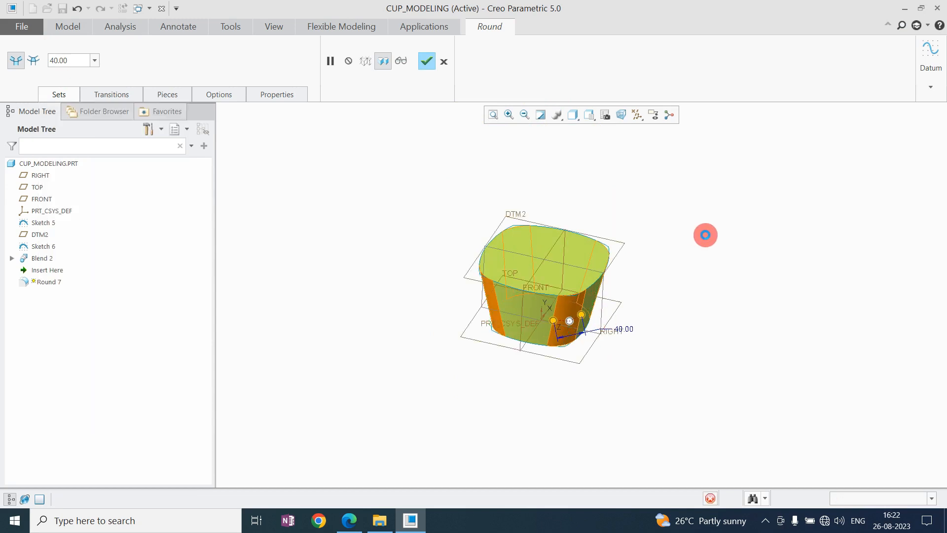
# Display the model as shaded with edges and turn its underside into view.
pyautogui.scroll(-3, 553, 298)
pyautogui.click(576, 121)
pyautogui.click(592, 142)
pyautogui.scroll(3, 519, 289)
pyautogui.scroll(-2, 521, 287)
pyautogui.moveTo(521, 287); pyautogui.dragTo(531, 190, button='middle')
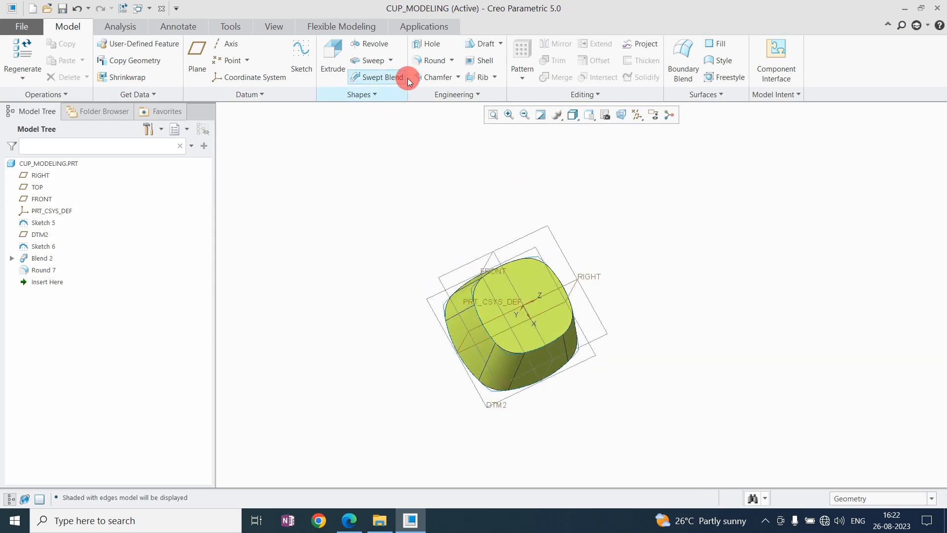
# Round the edge chain around the body's underside face with a radius of 20.
pyautogui.click(435, 67)
pyautogui.scroll(-2, 510, 276)
pyautogui.click(494, 255)
pyautogui.click(60, 58)
pyautogui.write('20')
pyautogui.press('Return')
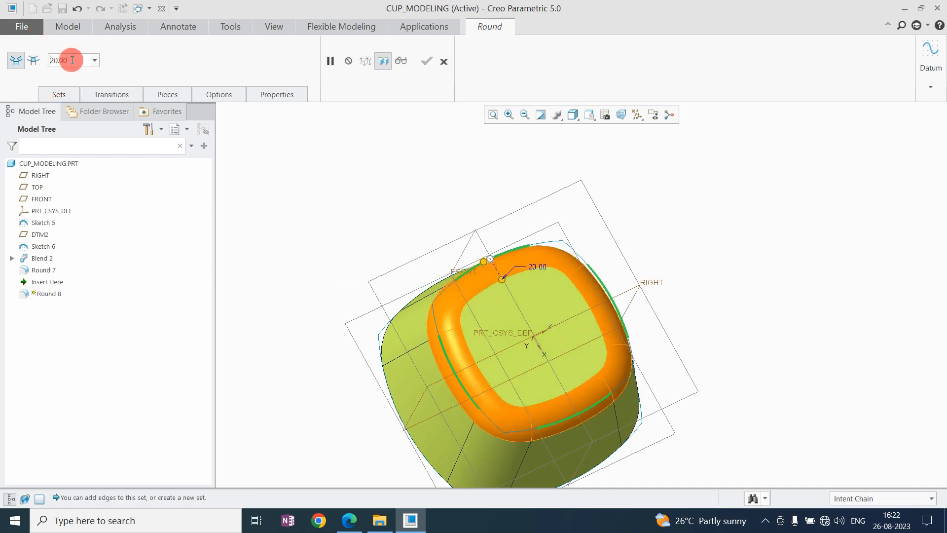
# Switch the underside round to Chordal, set its chord to 25, and complete the round.
pyautogui.click(52, 92)
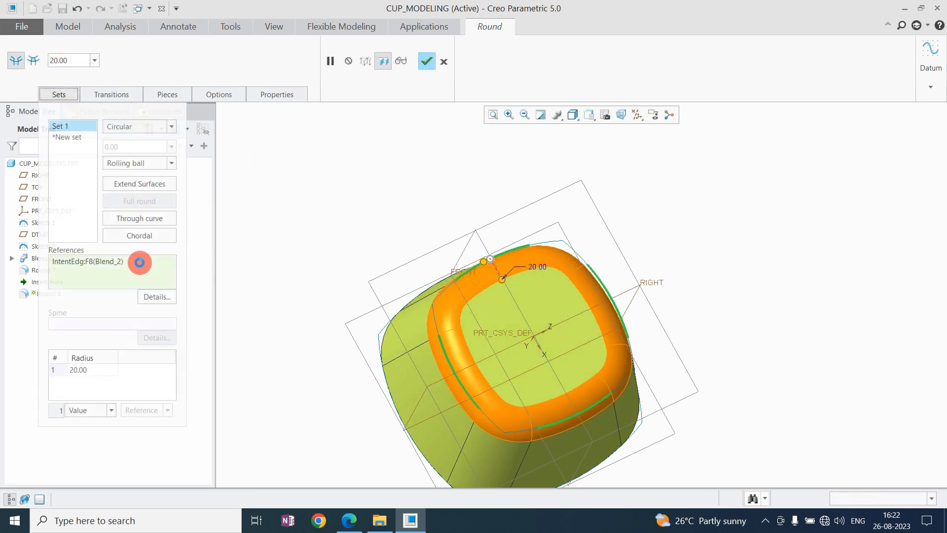
pyautogui.click(140, 235)
pyautogui.moveTo(567, 279); pyautogui.dragTo(536, 266, button='middle')
pyautogui.doubleClick(534, 272)
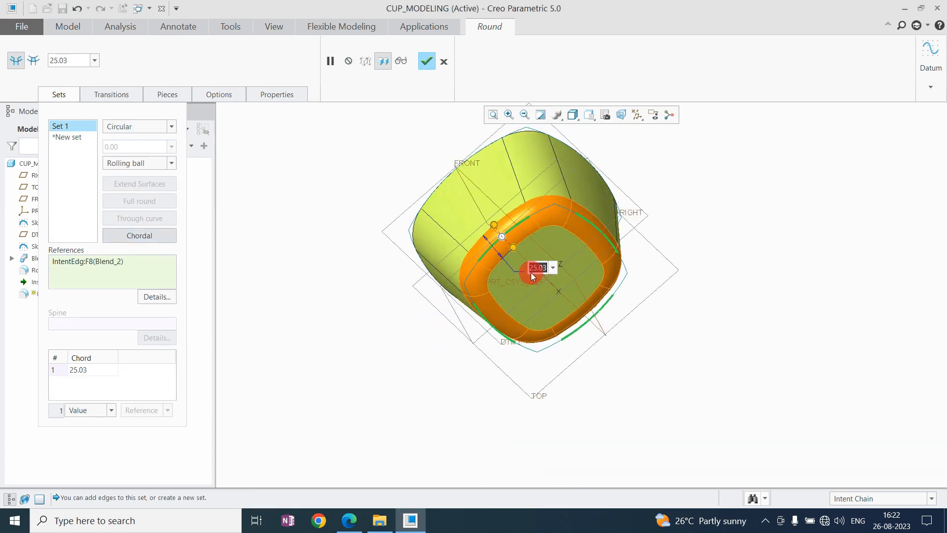
pyautogui.write('25')
pyautogui.press('Return')
pyautogui.moveTo(575, 269); pyautogui.dragTo(577, 197, button='middle')
pyautogui.middleClick(644, 205)
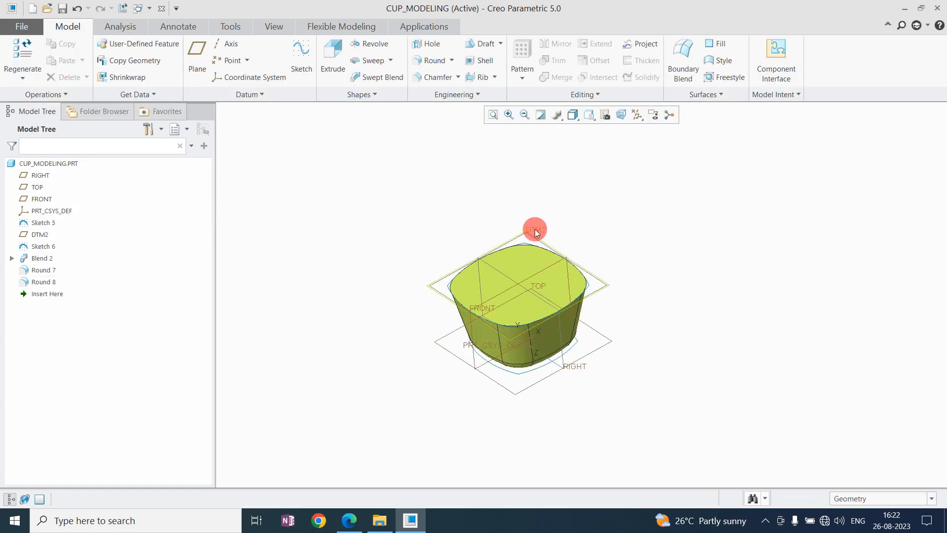
# Redefine datum plane DTM2 with an offset of 100 from the TOP plane.
pyautogui.click(533, 241)
pyautogui.click(537, 184)
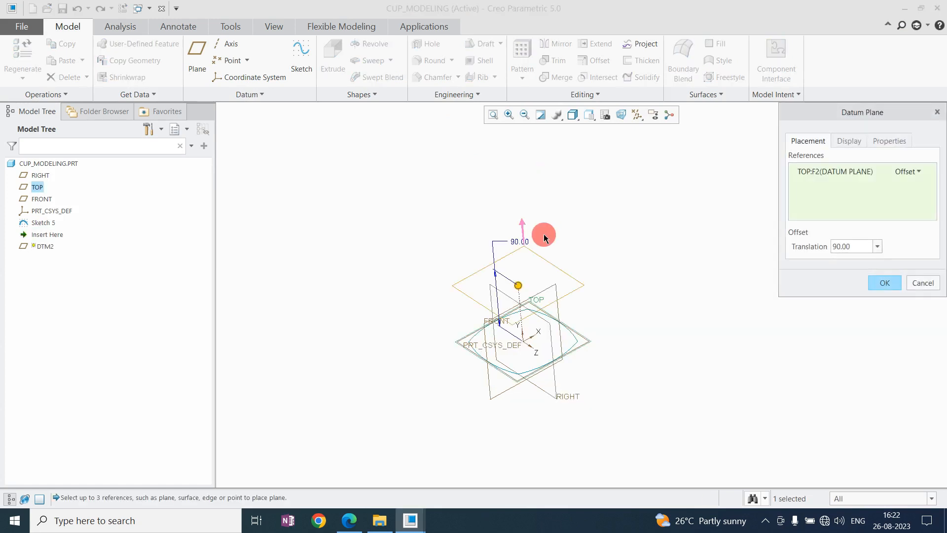
pyautogui.doubleClick(516, 240)
pyautogui.write('100')
pyautogui.press('Return')
pyautogui.middleClick(498, 197)
# Redefine datum plane DTM2 with an offset of 120 from the TOP plane.
pyautogui.moveTo(486, 345); pyautogui.dragTo(507, 289, button='middle')
pyautogui.click(39, 236)
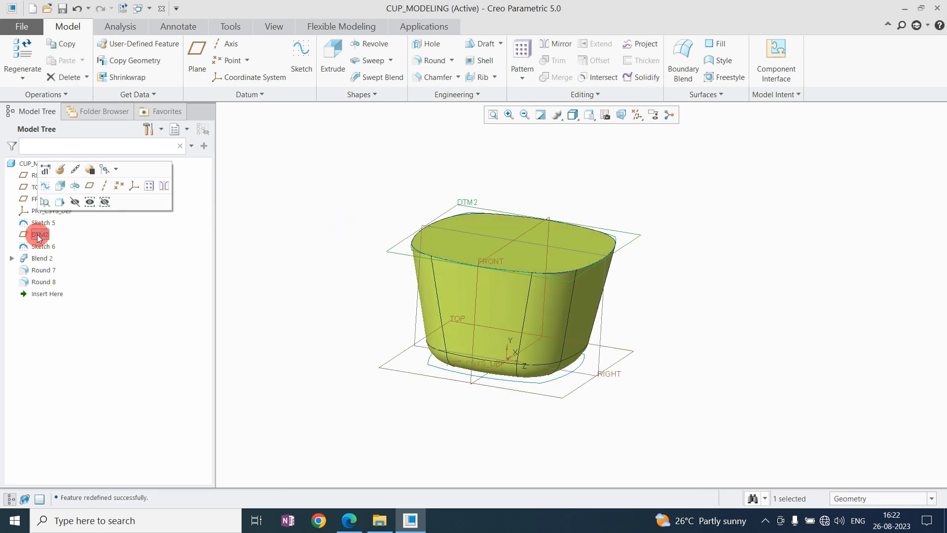
pyautogui.click(59, 170)
pyautogui.doubleClick(511, 203)
pyautogui.write('120')
pyautogui.press('Return')
pyautogui.middleClick(619, 224)
pyautogui.click(660, 286)
# Shell the cup body with its top face removed, using a wall slightly thicker than the default.
pyautogui.scroll(4, 579, 298)
pyautogui.scroll(-3, 579, 298)
pyautogui.moveTo(578, 299); pyautogui.dragTo(651, 236, button='middle')
pyautogui.moveTo(446, 179); pyautogui.dragTo(504, 213, button='middle')
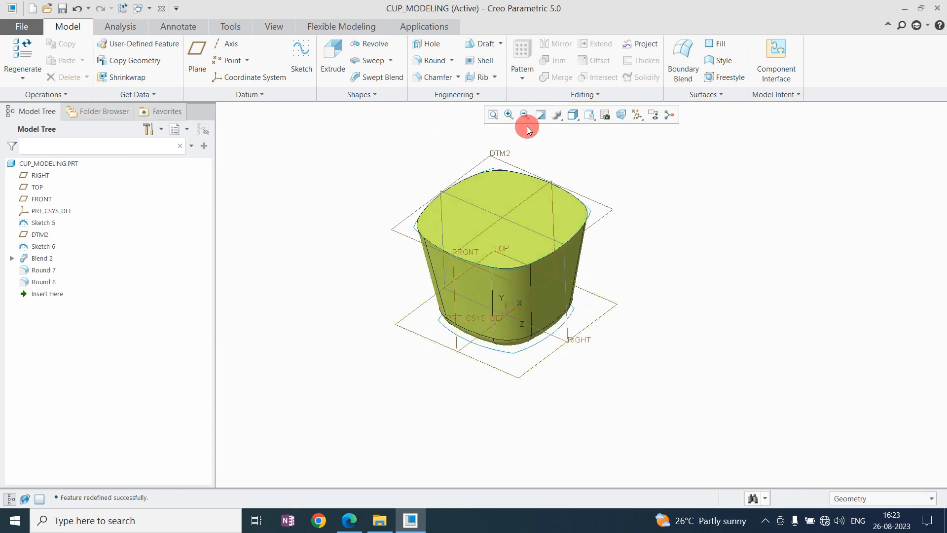
pyautogui.click(466, 61)
pyautogui.click(498, 191)
pyautogui.scroll(3, 514, 182)
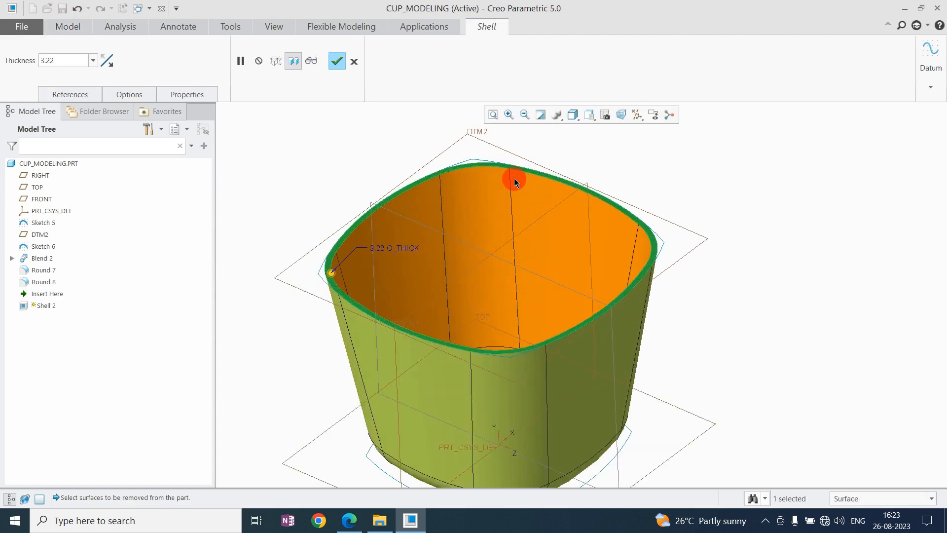
pyautogui.write('0.4')
pyautogui.press('Return')
pyautogui.middleClick(538, 277)
pyautogui.click(749, 250)
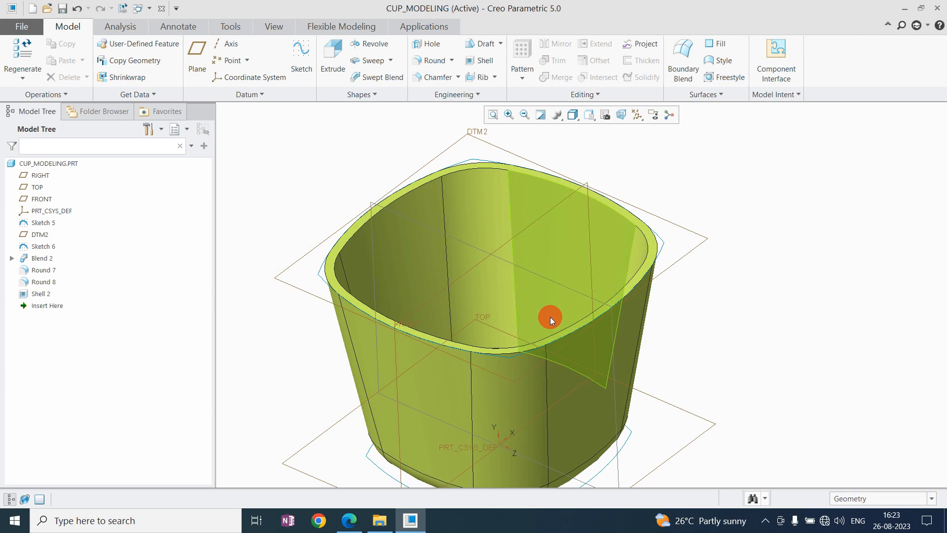
# Round the inner edge of the cup's rim with a radius of 2.
pyautogui.scroll(-4, 549, 317)
pyautogui.moveTo(531, 338)
pyautogui.mouseDown(button='middle')
pyautogui.moveTo(543, 371)
pyautogui.moveTo(546, 313)
pyautogui.moveTo(537, 336)
pyautogui.mouseUp(button='middle')
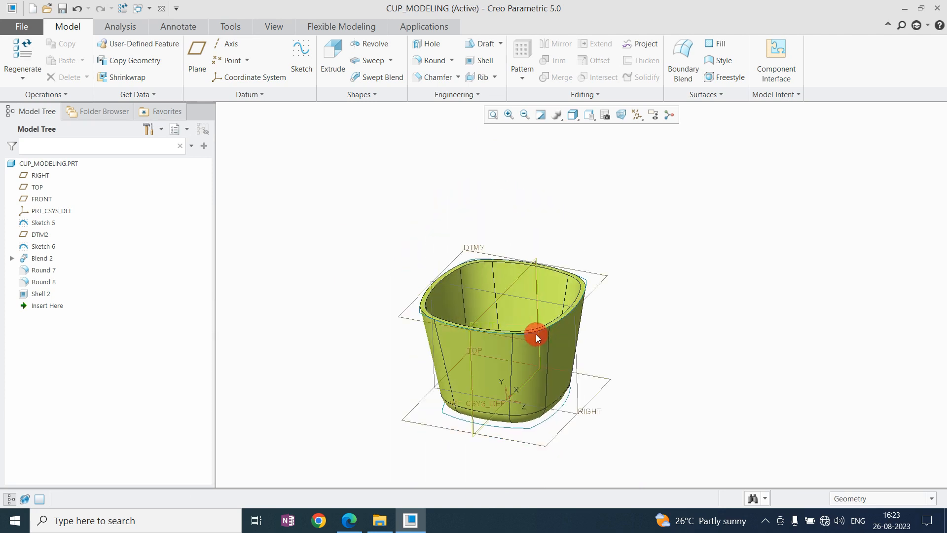
pyautogui.click(426, 61)
pyautogui.scroll(3, 416, 279)
pyautogui.click(413, 280)
pyautogui.scroll(2, 422, 274)
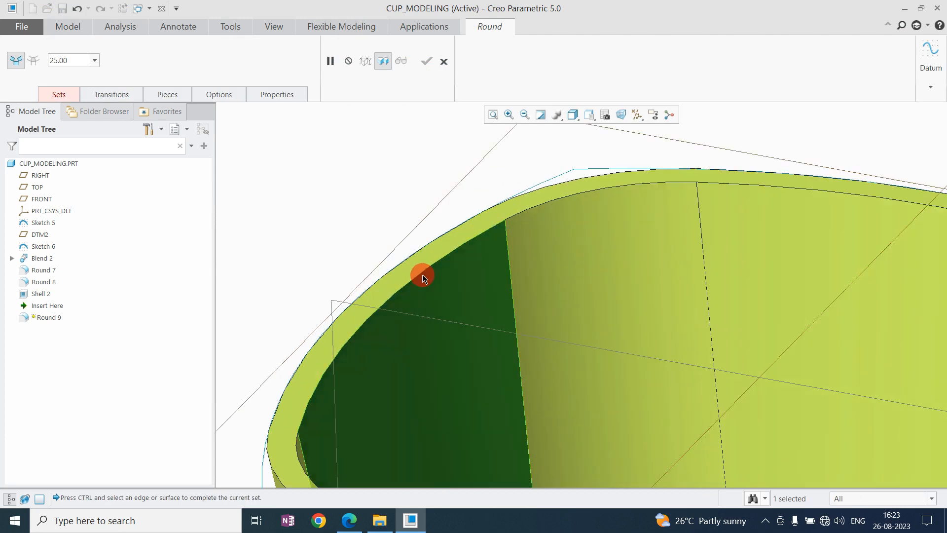
pyautogui.keyDown('ctrl'); pyautogui.click(422, 273); pyautogui.keyUp('ctrl')
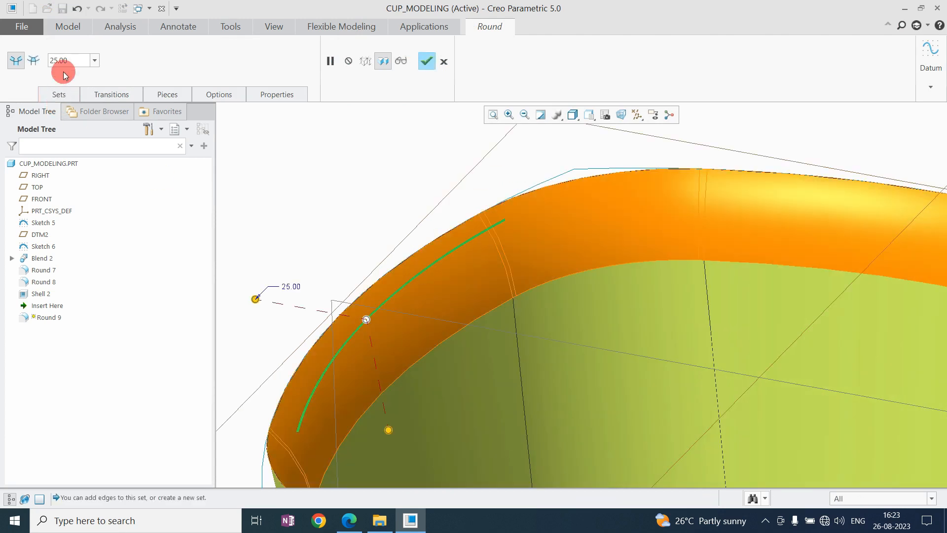
pyautogui.write('2')
pyautogui.press('Return')
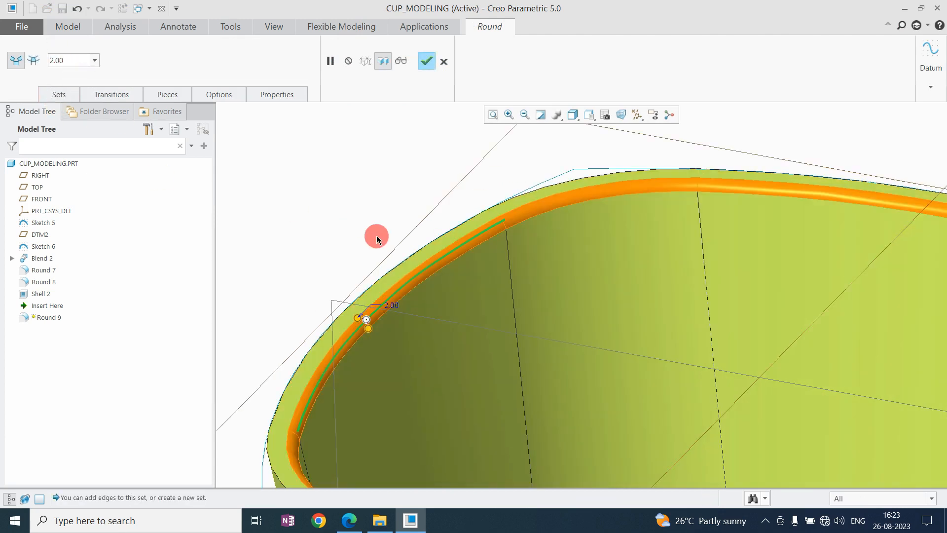
# Add the rim's outer edge to the same round set and complete the round.
pyautogui.scroll(3, 390, 270)
pyautogui.scroll(-3, 387, 272)
pyautogui.moveTo(402, 238); pyautogui.dragTo(443, 336, button='middle')
pyautogui.scroll(-5, 443, 336)
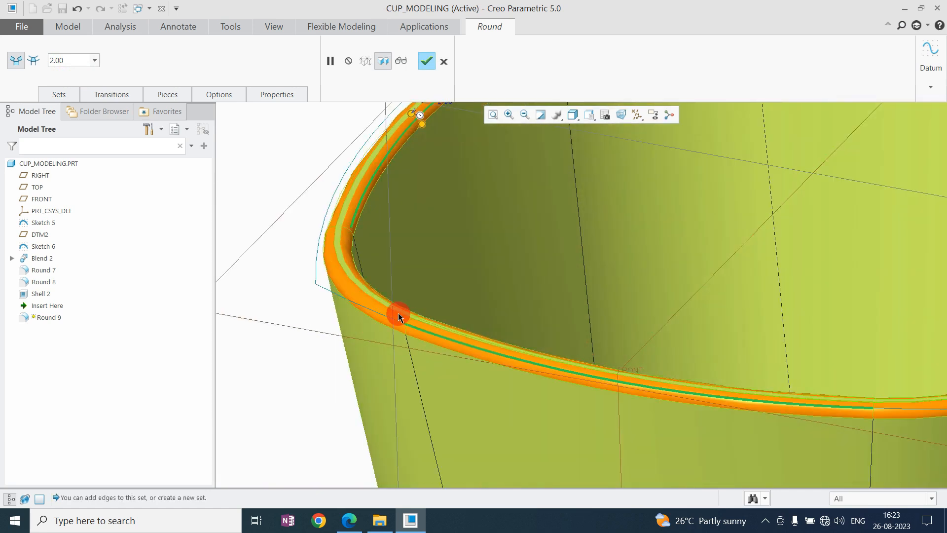
pyautogui.middleClick(496, 291)
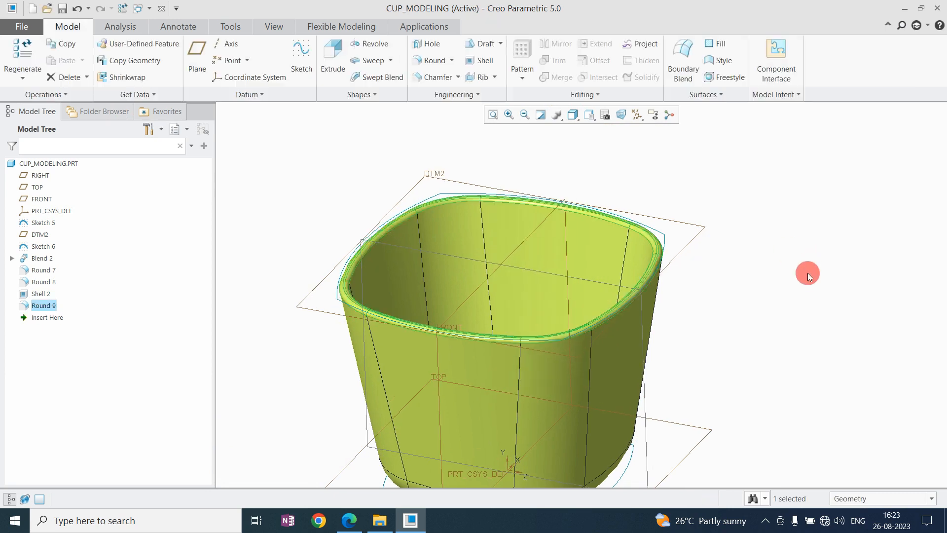
pyautogui.click(807, 273)
# Start an Extrude sketch on the cup's flat underside face and orient the view to the sketch plane.
pyautogui.scroll(-2, 668, 227)
pyautogui.moveTo(668, 226); pyautogui.dragTo(676, 251, button='middle')
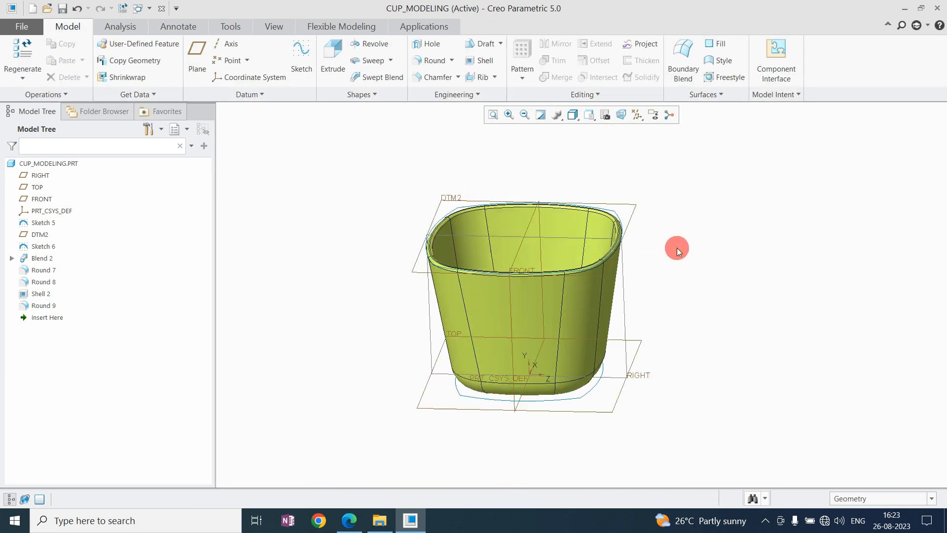
pyautogui.moveTo(609, 324); pyautogui.dragTo(596, 212, button='middle')
pyautogui.scroll(-1, 502, 318)
pyautogui.keyDown('shift'); pyautogui.moveTo(503, 318); pyautogui.dragTo(471, 219, button='middle'); pyautogui.keyUp('shift')
pyautogui.scroll(1, 480, 254)
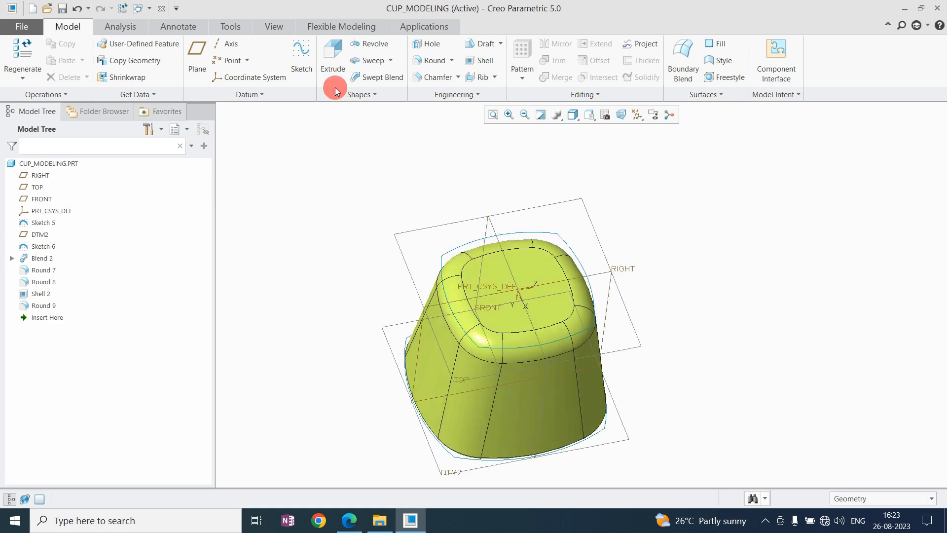
pyautogui.click(346, 57)
pyautogui.click(514, 261)
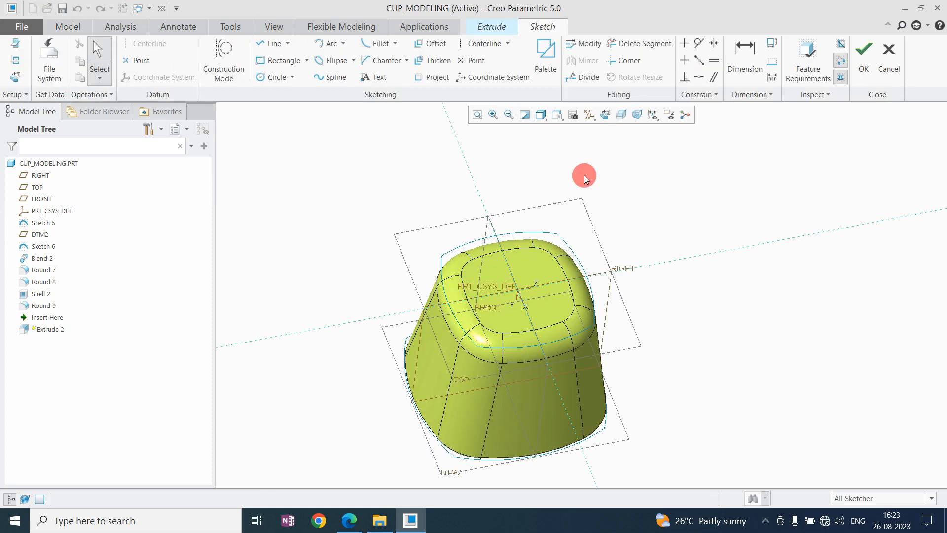
pyautogui.click(606, 117)
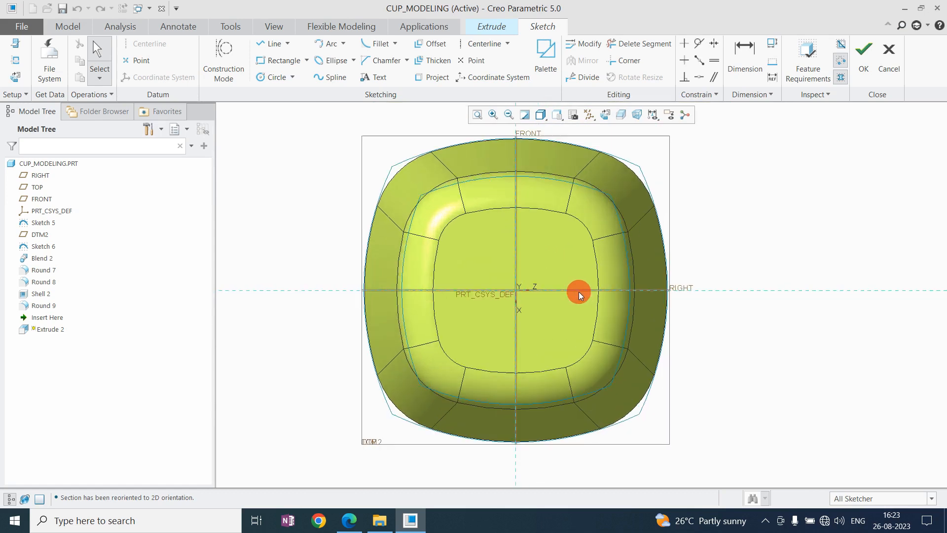
# Sketch two concentric circles centred on the underside, dimensioned 5 apart with an inner diameter of 70, and finish the sketch.
pyautogui.click(271, 79)
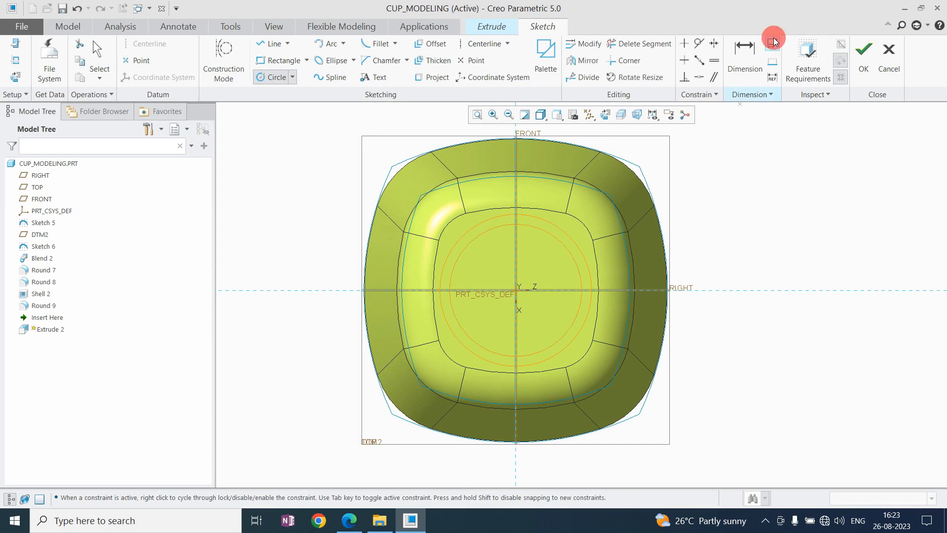
pyautogui.click(744, 54)
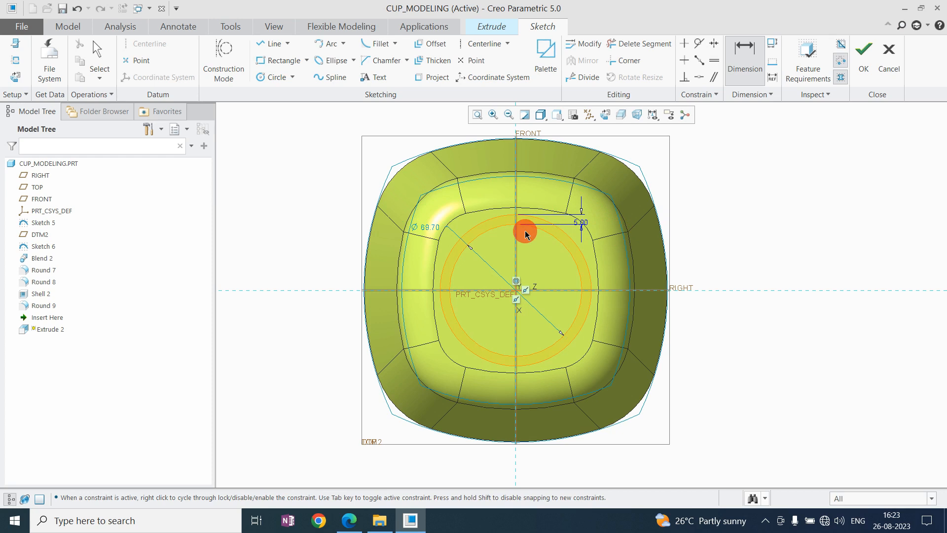
pyautogui.scroll(2, 525, 233)
pyautogui.middleClick(410, 237)
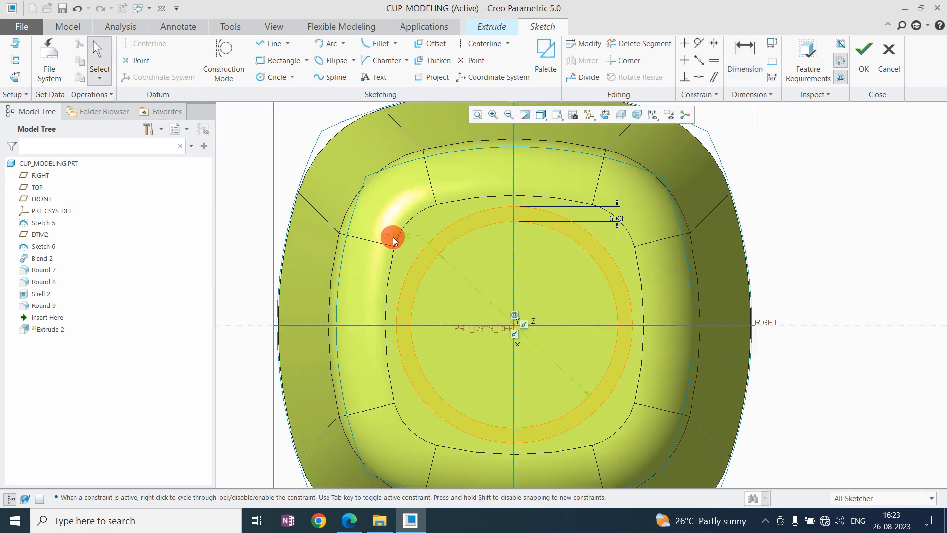
pyautogui.doubleClick(393, 237)
pyautogui.write('70')
pyautogui.press('Return')
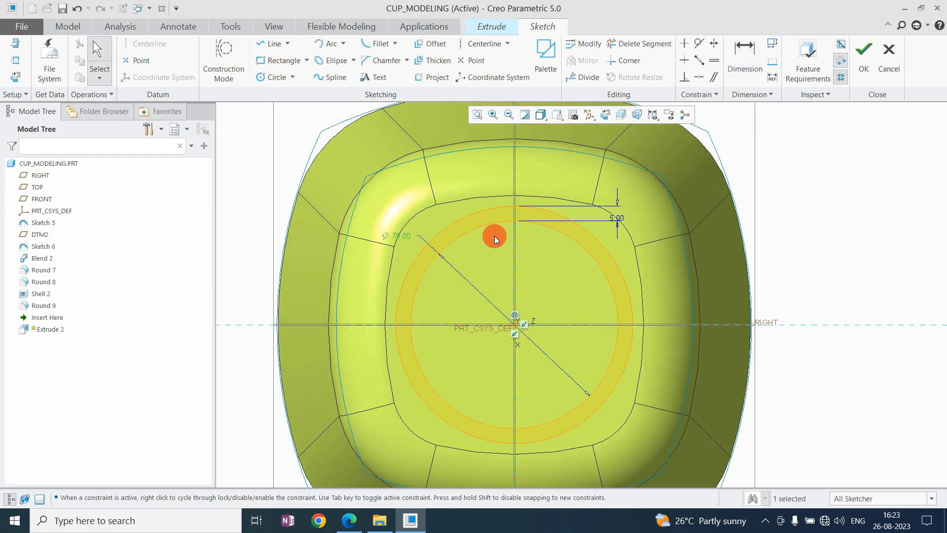
pyautogui.scroll(-1, 508, 239)
pyautogui.click(863, 54)
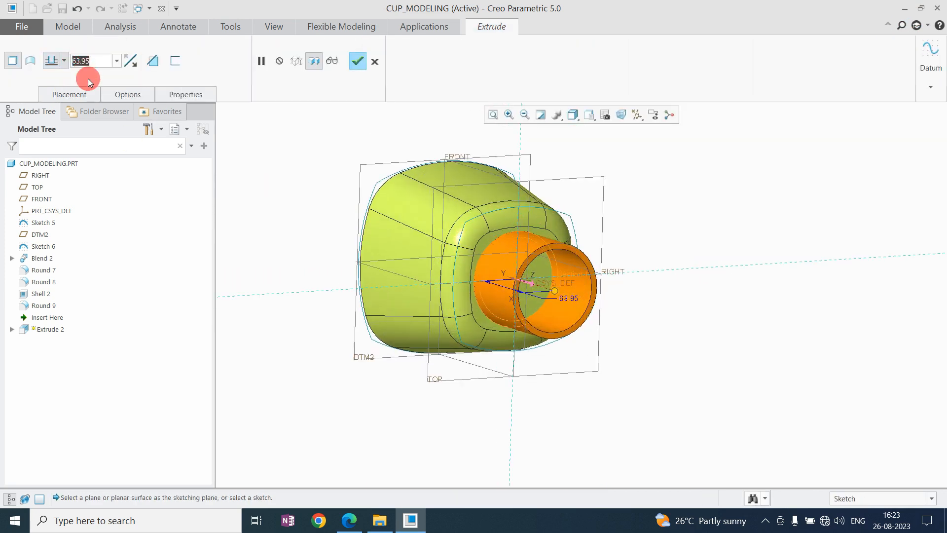
# Set the extrusion depth of the ring on the underside to 5.
pyautogui.press('Return')
pyautogui.scroll(3, 510, 300)
pyautogui.moveTo(473, 256); pyautogui.dragTo(482, 218, button='middle')
pyautogui.scroll(3, 486, 232)
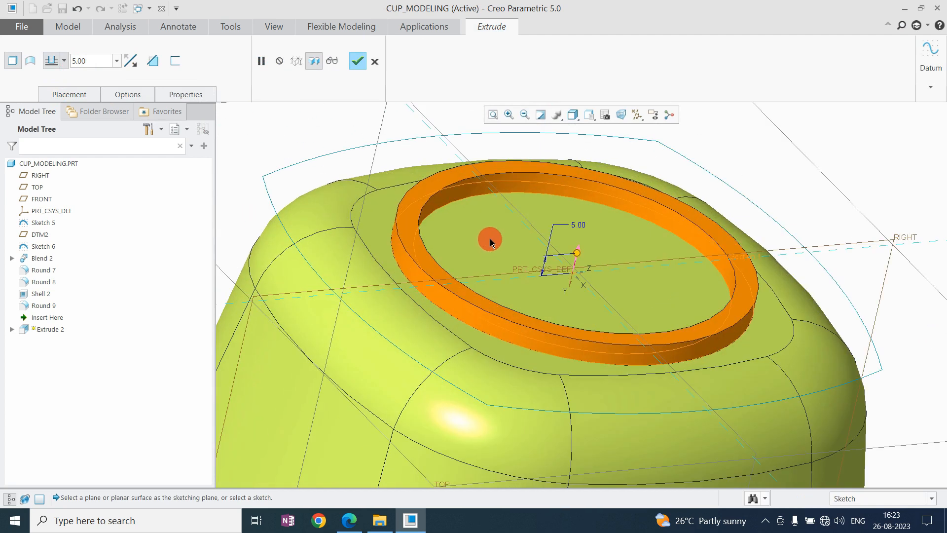
# Edit the ring's sketch to an inner diameter of 75 and complete the extrusion.
pyautogui.rightClick(492, 232)
pyautogui.click(534, 244)
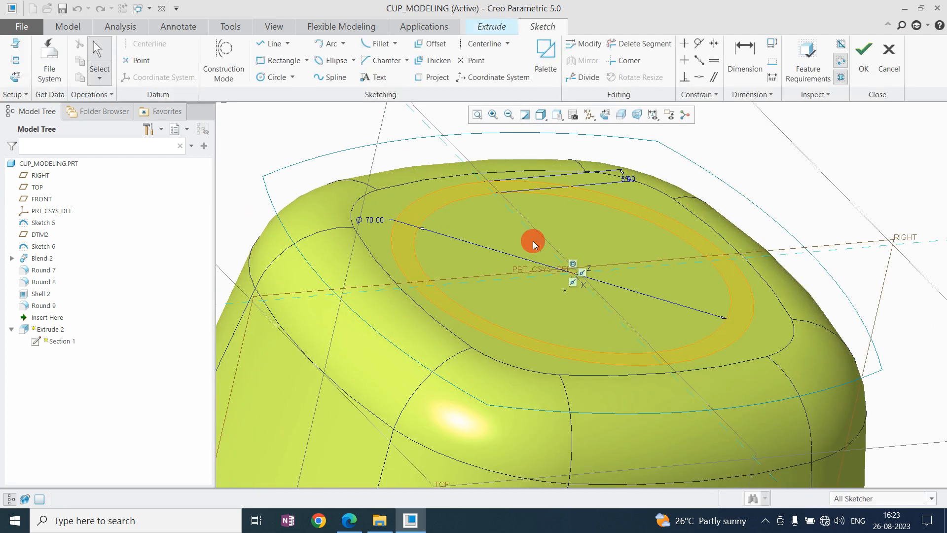
pyautogui.click(369, 221)
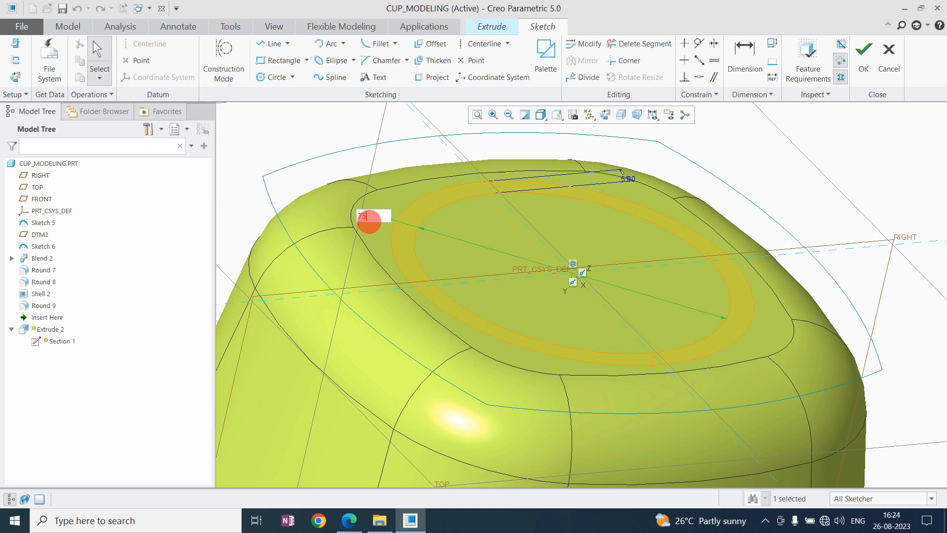
pyautogui.click(607, 116)
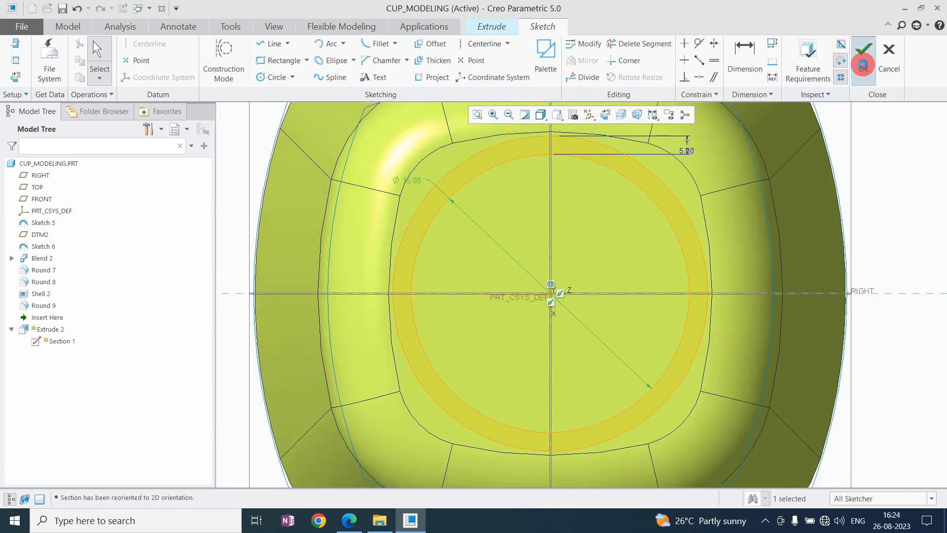
pyautogui.click(863, 65)
pyautogui.moveTo(507, 286)
pyautogui.mouseDown(button='middle')
pyautogui.moveTo(518, 227)
pyautogui.moveTo(535, 239)
pyautogui.moveTo(530, 226)
pyautogui.moveTo(530, 262)
pyautogui.moveTo(565, 252)
pyautogui.mouseUp(button='middle')
pyautogui.middleClick(563, 248)
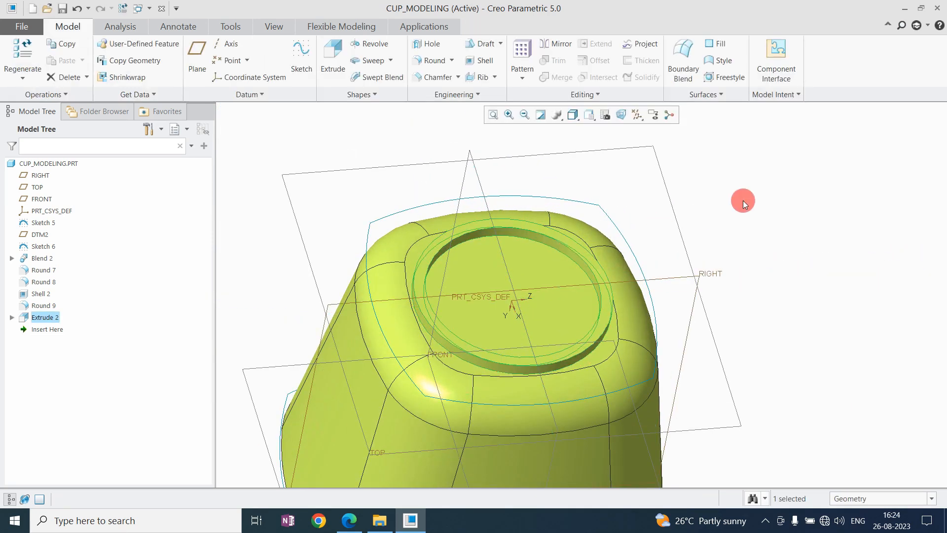
# Start a round of radius 2 on the ring's inner edge where it meets the cup's underside.
pyautogui.click(432, 60)
pyautogui.scroll(5, 438, 314)
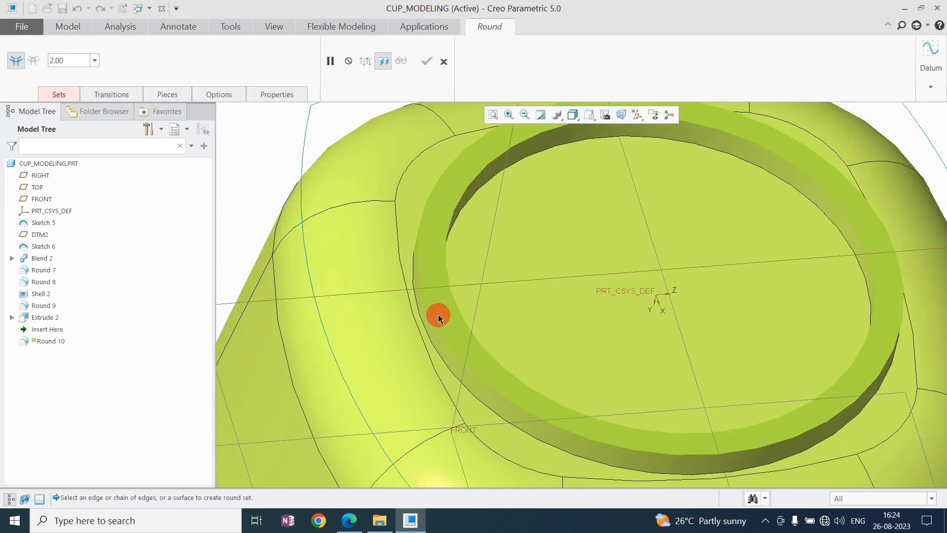
pyautogui.click(427, 335)
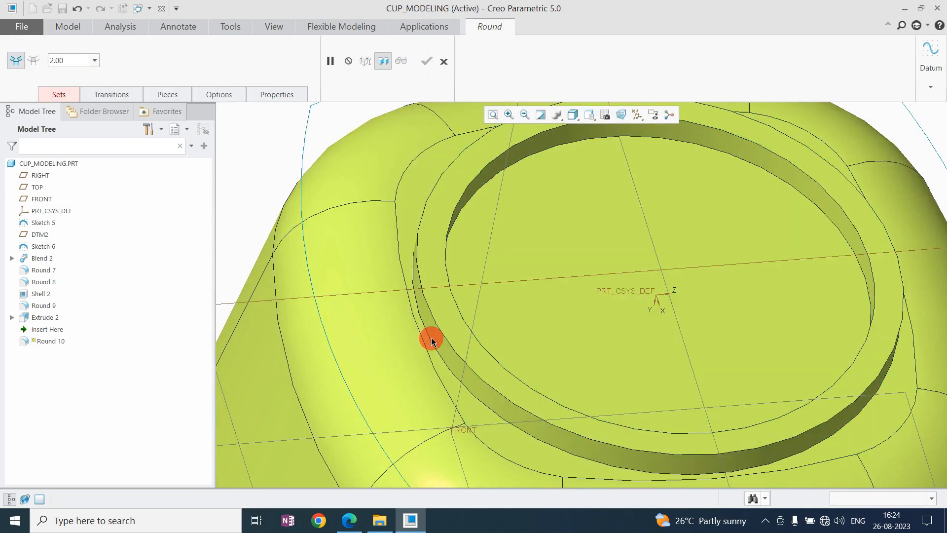
pyautogui.click(834, 498)
pyautogui.click(850, 251)
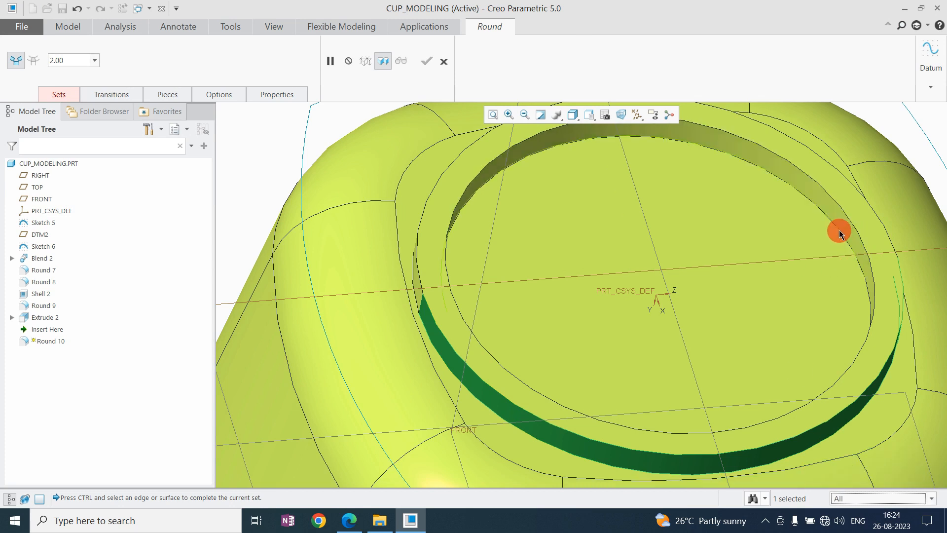
pyautogui.click(839, 232)
# Add the ring's outer base edge to the round, set the radius to 3, and complete the feature.
pyautogui.scroll(-5, 712, 260)
pyautogui.scroll(-4, 626, 285)
pyautogui.scroll(5, 555, 301)
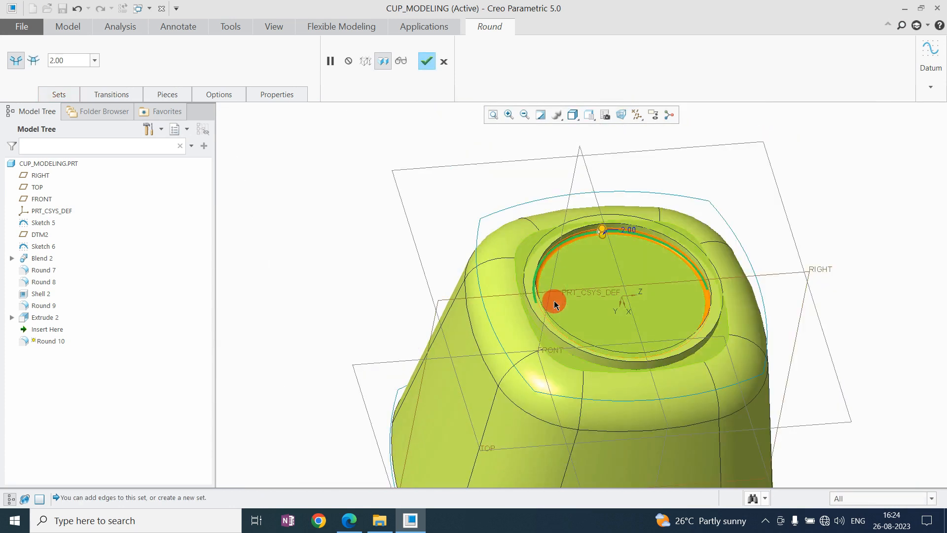
pyautogui.moveTo(554, 301); pyautogui.dragTo(593, 309, button='middle')
pyautogui.scroll(-5, 533, 252)
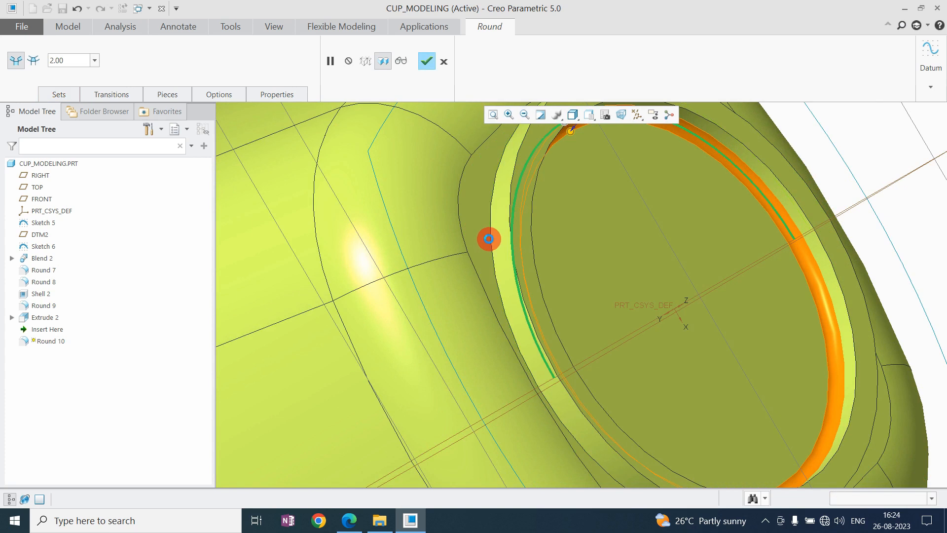
pyautogui.scroll(5, 489, 239)
pyautogui.moveTo(520, 288); pyautogui.dragTo(484, 252, button='middle')
pyautogui.scroll(-4, 562, 234)
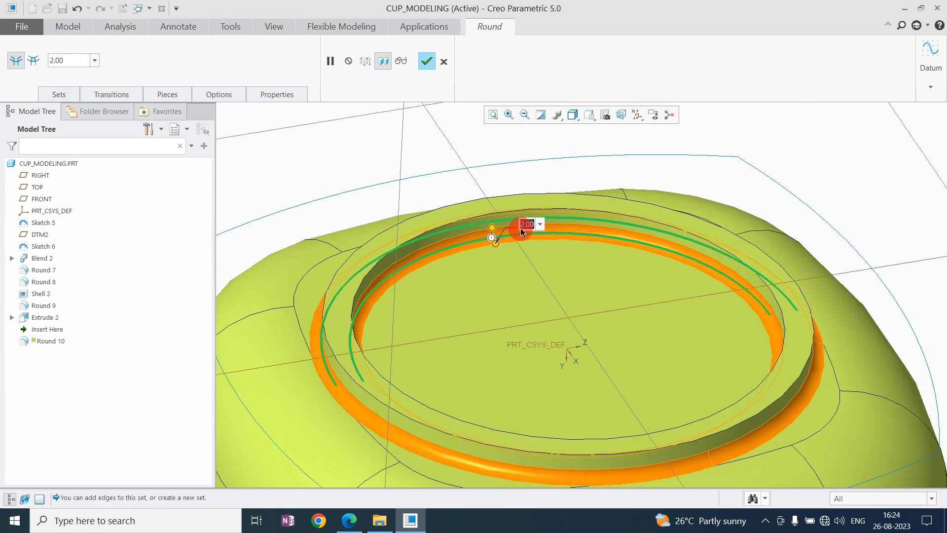
pyautogui.middleClick(597, 288)
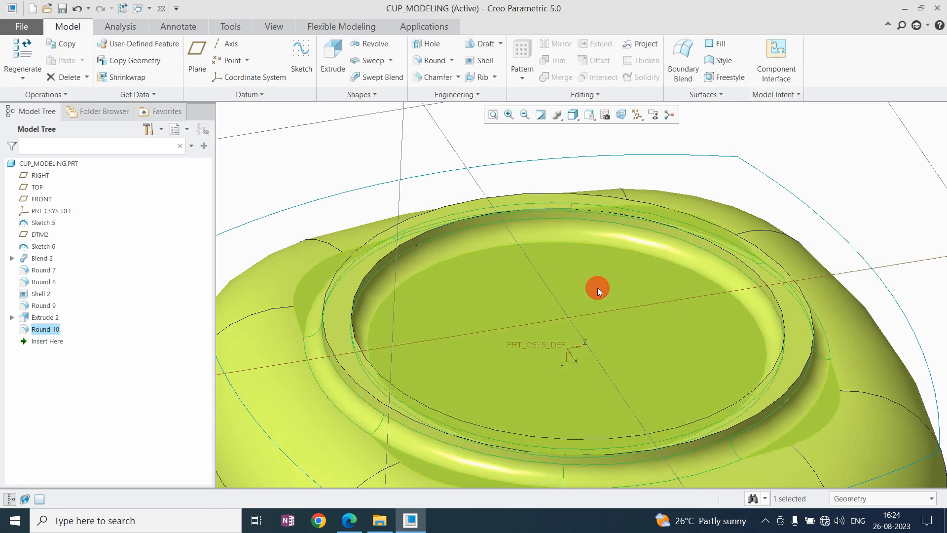
# Round the outer and inner edges of the ring's end face with a radius of 2.
pyautogui.scroll(5, 598, 288)
pyautogui.click(717, 211)
pyautogui.scroll(-3, 588, 306)
pyautogui.moveTo(594, 291); pyautogui.dragTo(571, 290, button='middle')
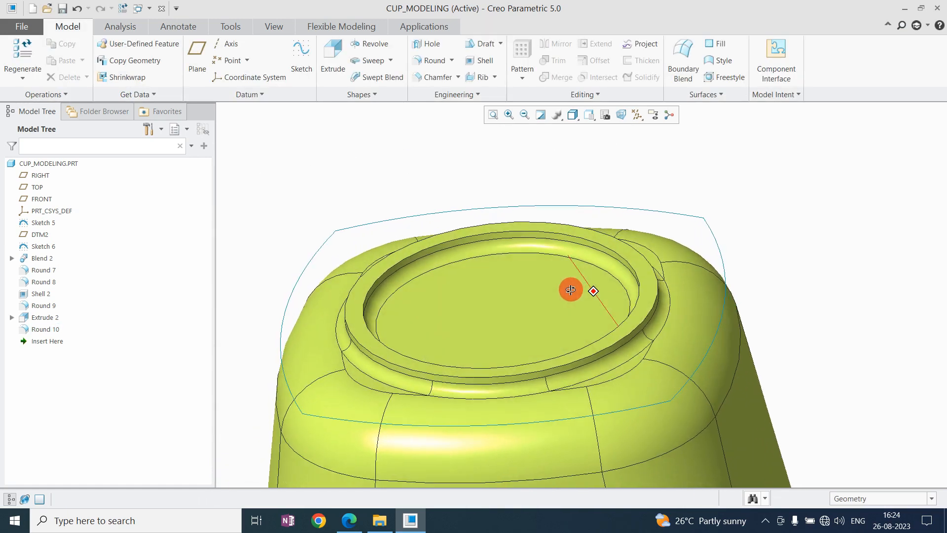
pyautogui.scroll(3, 599, 318)
pyautogui.scroll(-3, 664, 306)
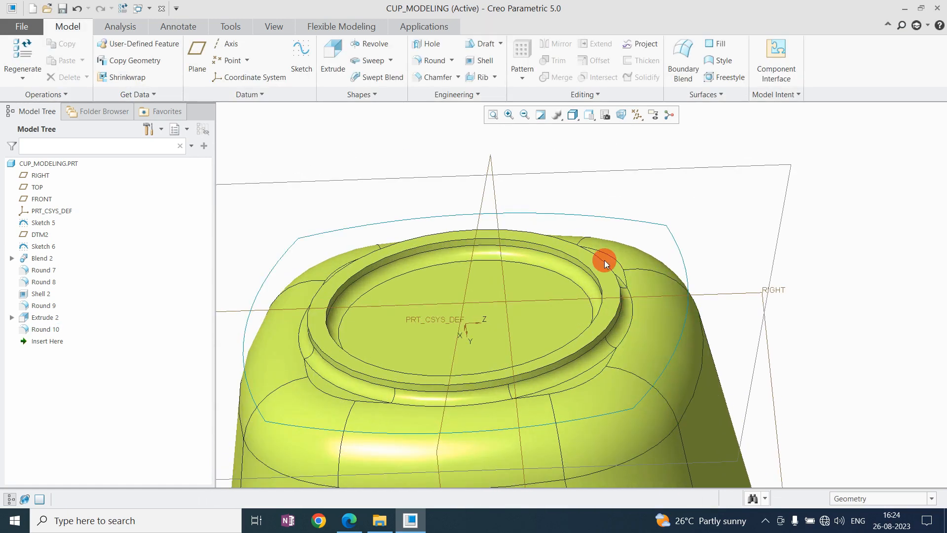
pyautogui.click(431, 66)
pyautogui.scroll(-5, 609, 307)
pyautogui.click(579, 323)
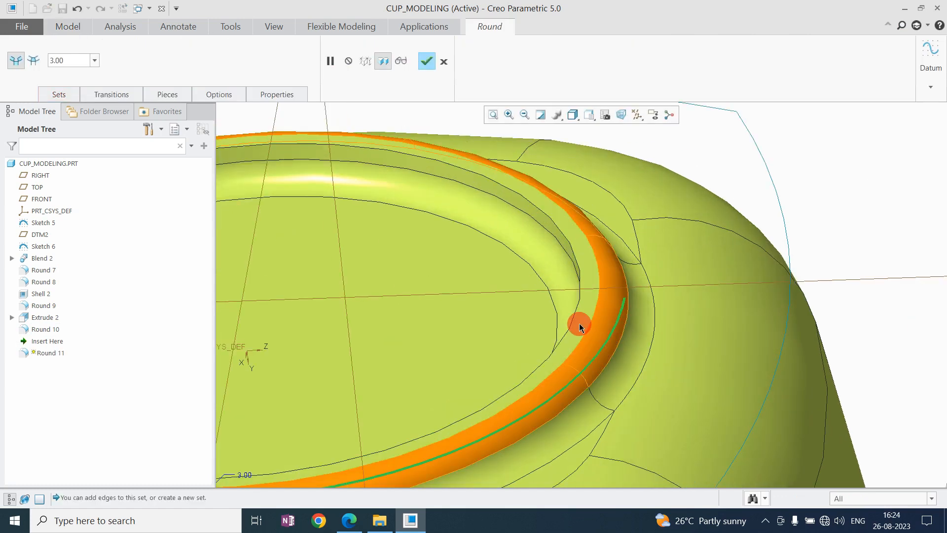
pyautogui.keyDown('ctrl'); pyautogui.click(574, 318); pyautogui.keyUp('ctrl')
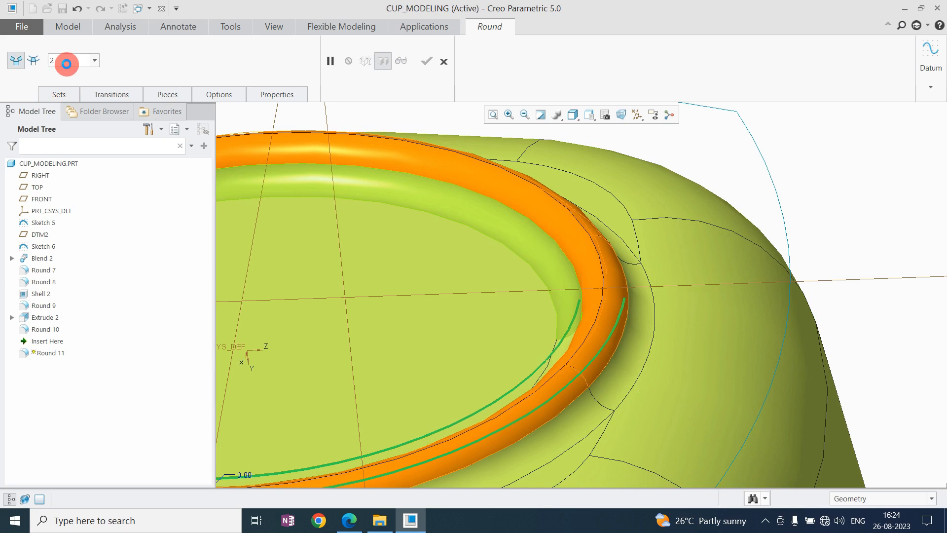
pyautogui.middleClick(662, 249)
# Edit the ring extrusion's sketch to an inner diameter of 70 and complete the redefined extrusion.
pyautogui.scroll(4, 671, 244)
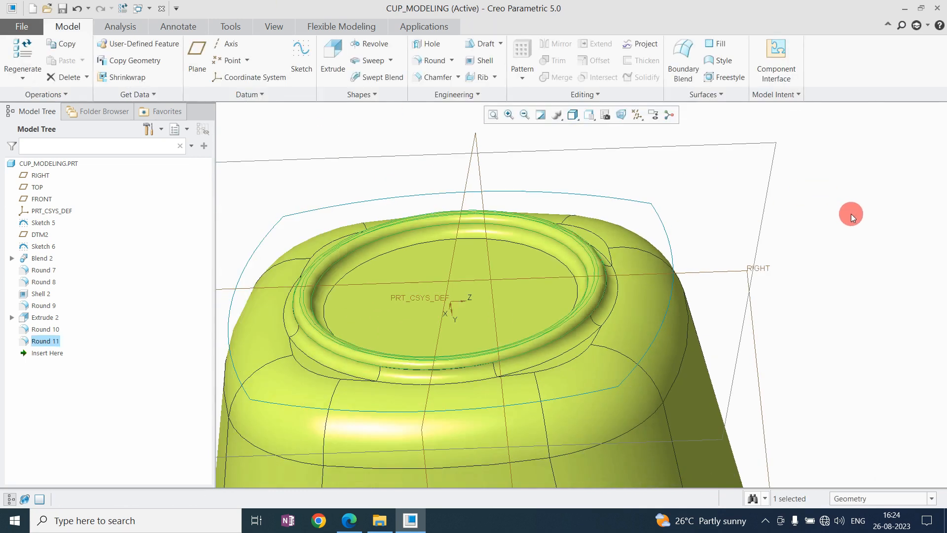
pyautogui.click(851, 214)
pyautogui.scroll(4, 608, 251)
pyautogui.scroll(-4, 603, 262)
pyautogui.moveTo(604, 264)
pyautogui.mouseDown(button='middle')
pyautogui.moveTo(630, 330)
pyautogui.moveTo(611, 268)
pyautogui.mouseUp(button='middle')
pyautogui.scroll(-8, 612, 268)
pyautogui.click(576, 241)
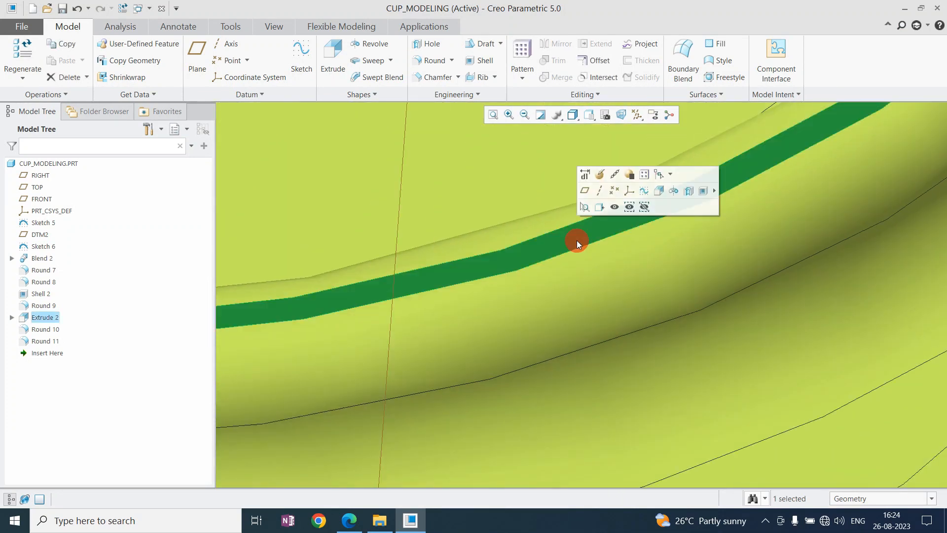
pyautogui.click(600, 175)
pyautogui.rightClick(513, 253)
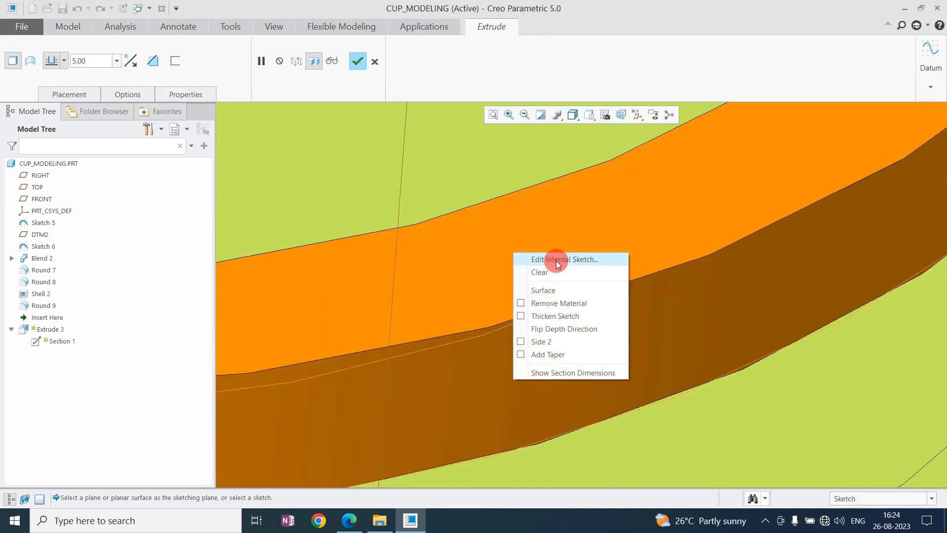
pyautogui.click(555, 261)
pyautogui.scroll(8, 560, 333)
pyautogui.middleClick(375, 161)
pyautogui.click(872, 64)
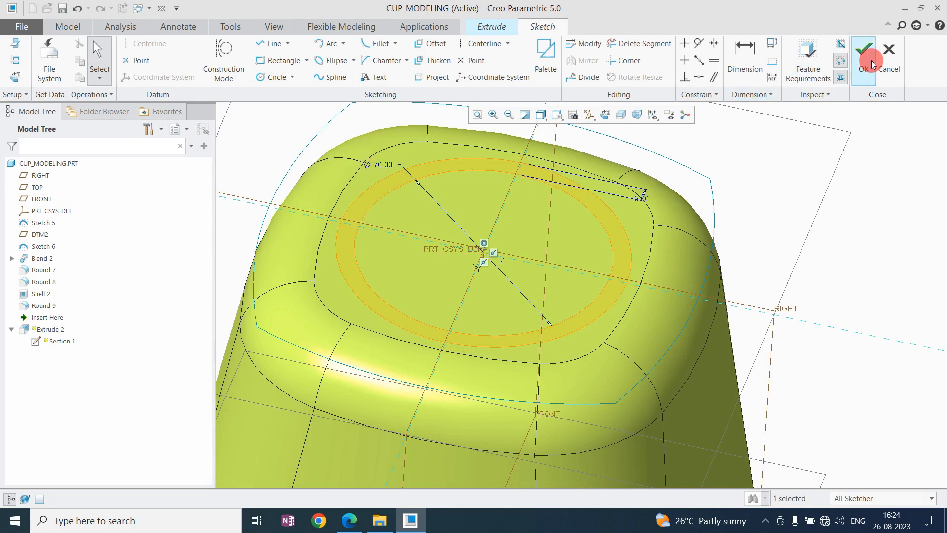
pyautogui.middleClick(511, 335)
pyautogui.click(827, 265)
# Start a sketch on the FRONT datum plane and turn the view parallel to it.
pyautogui.scroll(5, 543, 267)
pyautogui.moveTo(529, 269)
pyautogui.mouseDown(button='middle')
pyautogui.moveTo(484, 311)
pyautogui.moveTo(541, 281)
pyautogui.moveTo(484, 283)
pyautogui.moveTo(495, 287)
pyautogui.moveTo(520, 355)
pyautogui.moveTo(478, 224)
pyautogui.moveTo(543, 254)
pyautogui.moveTo(489, 222)
pyautogui.moveTo(465, 226)
pyautogui.moveTo(480, 277)
pyautogui.moveTo(544, 244)
pyautogui.mouseUp(button='middle')
pyautogui.moveTo(531, 283); pyautogui.dragTo(546, 205, button='middle')
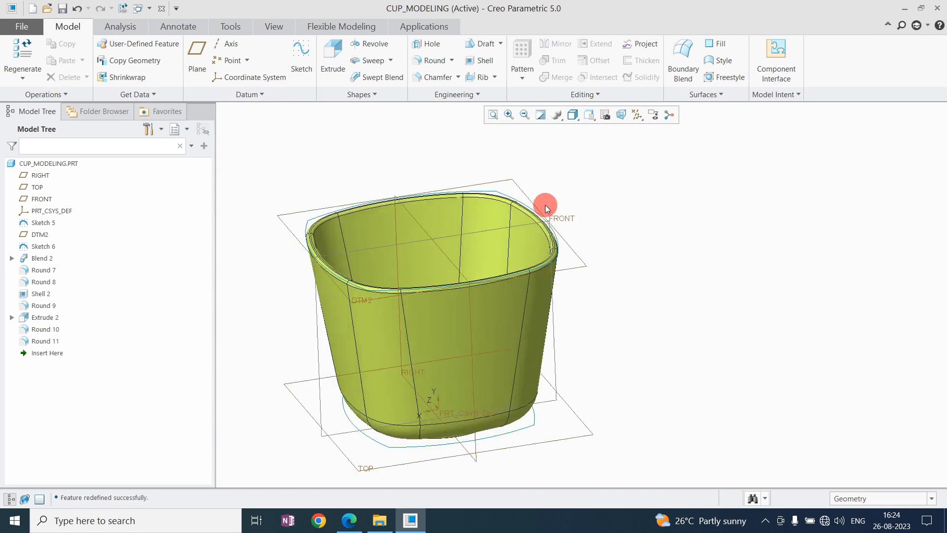
pyautogui.click(530, 224)
pyautogui.click(302, 69)
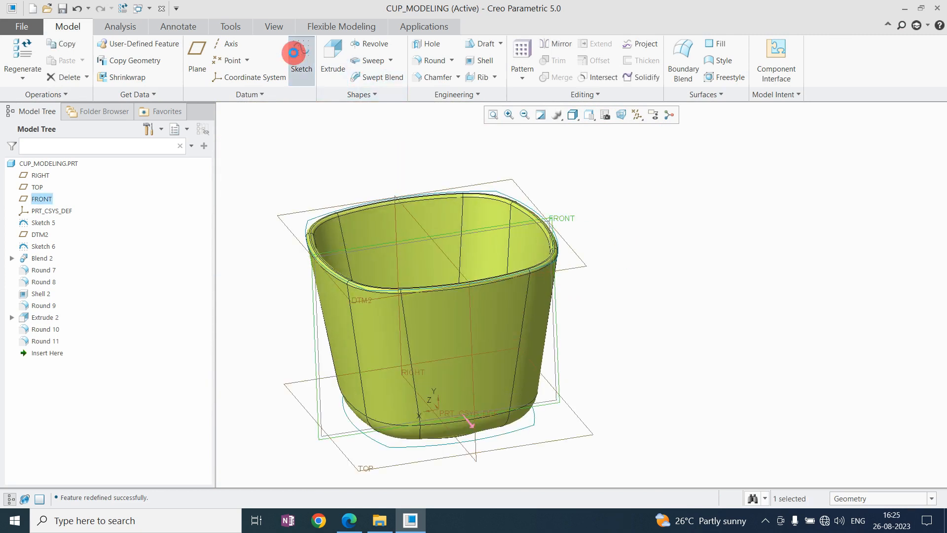
pyautogui.click(606, 114)
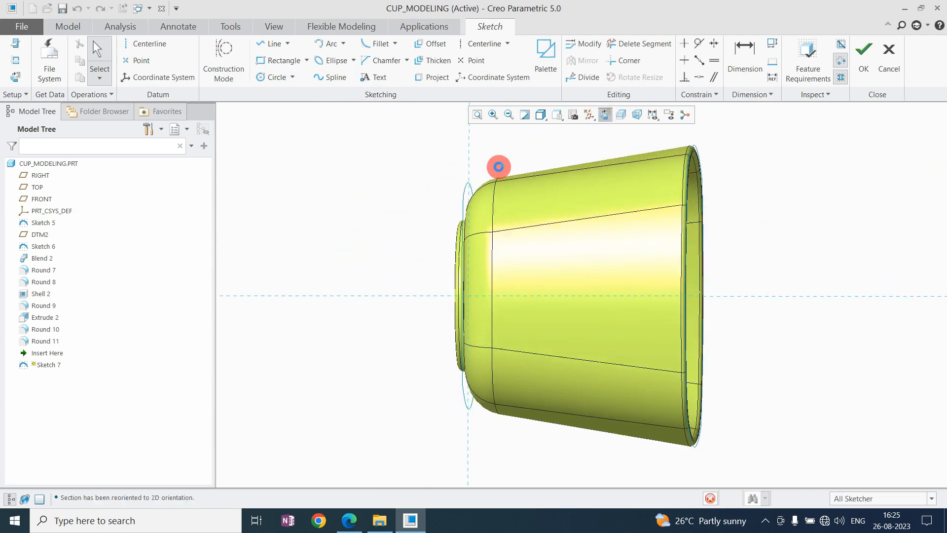
# Reorient the sketch with the RIGHT plane as Left reference and the view direction flipped, so the cup stands upright.
pyautogui.click(16, 44)
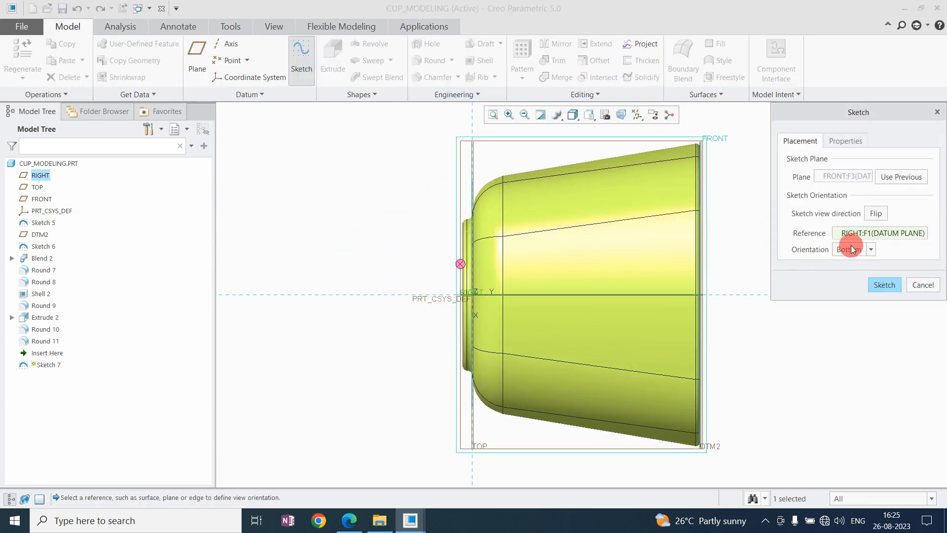
pyautogui.click(858, 271)
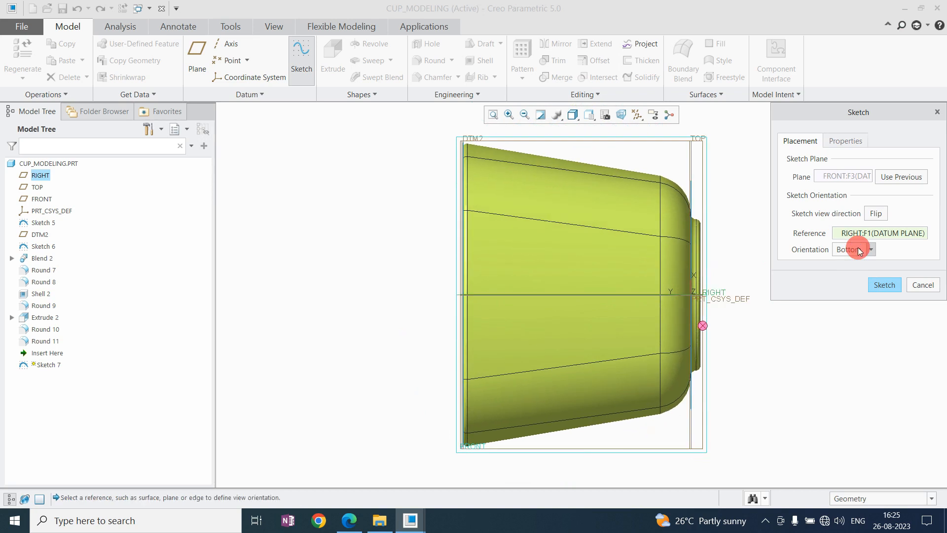
pyautogui.click(858, 253)
pyautogui.click(846, 283)
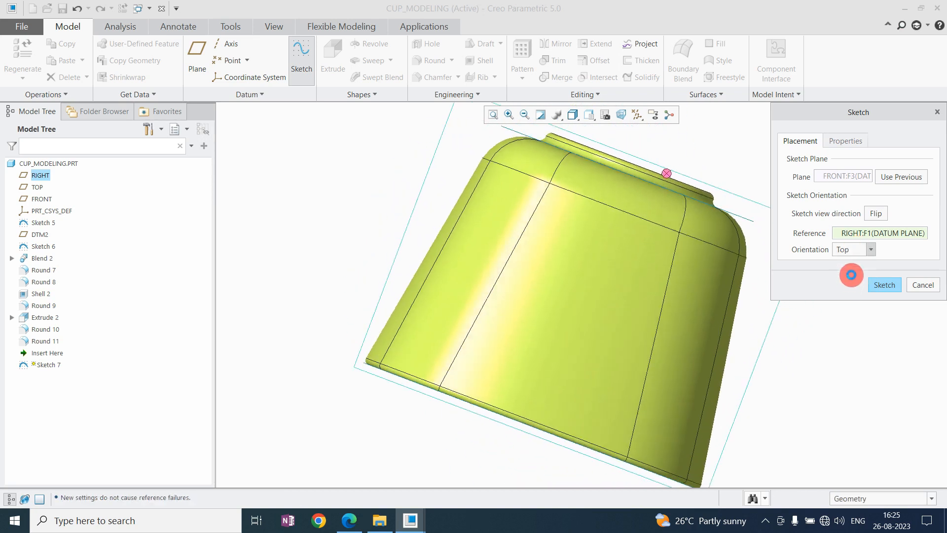
pyautogui.click(876, 222)
pyautogui.click(874, 219)
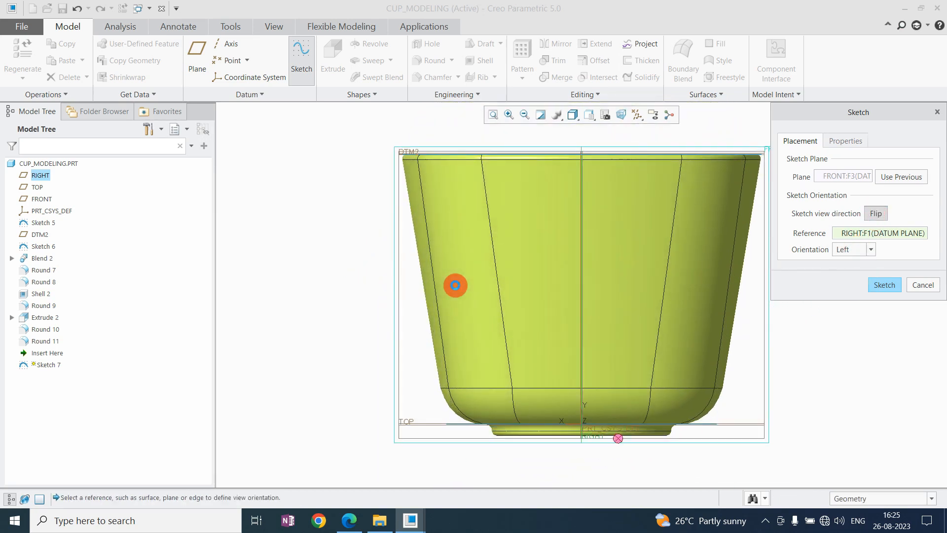
pyautogui.middleClick(455, 285)
# Clip the model at the sketch plane and add the DTM2 plane as a sketch reference.
pyautogui.click(621, 114)
pyautogui.scroll(-3, 591, 239)
pyautogui.scroll(4, 566, 247)
pyautogui.scroll(-2, 643, 221)
pyautogui.rightClick(643, 221)
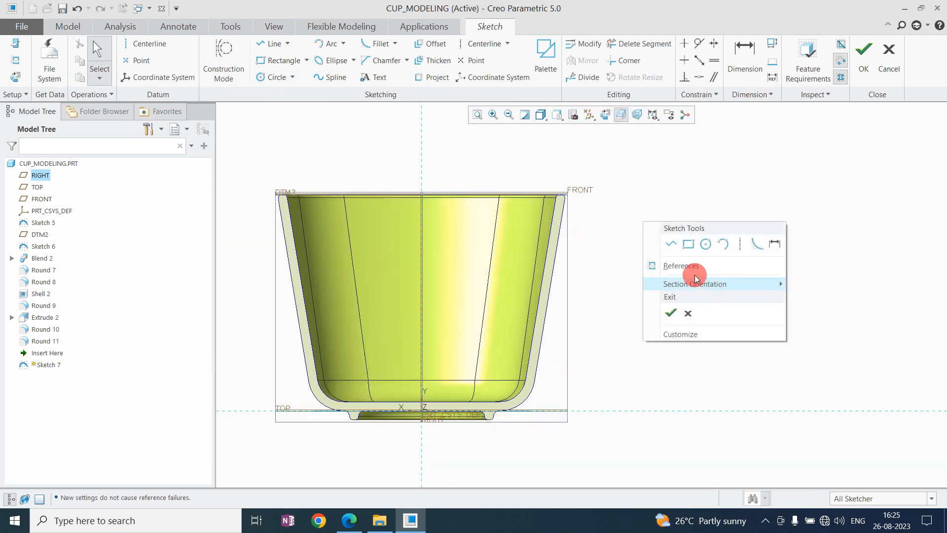
pyautogui.click(693, 266)
pyautogui.click(565, 195)
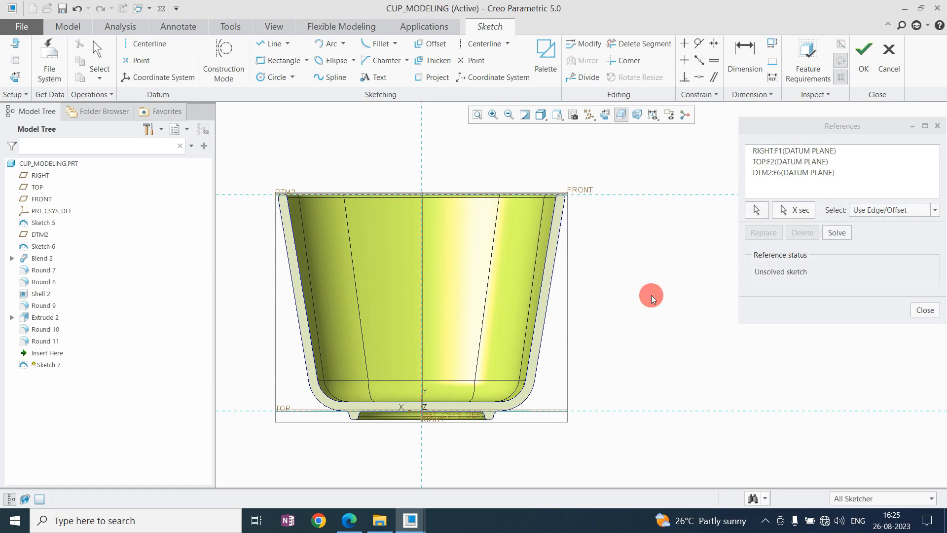
pyautogui.middleClick(651, 296)
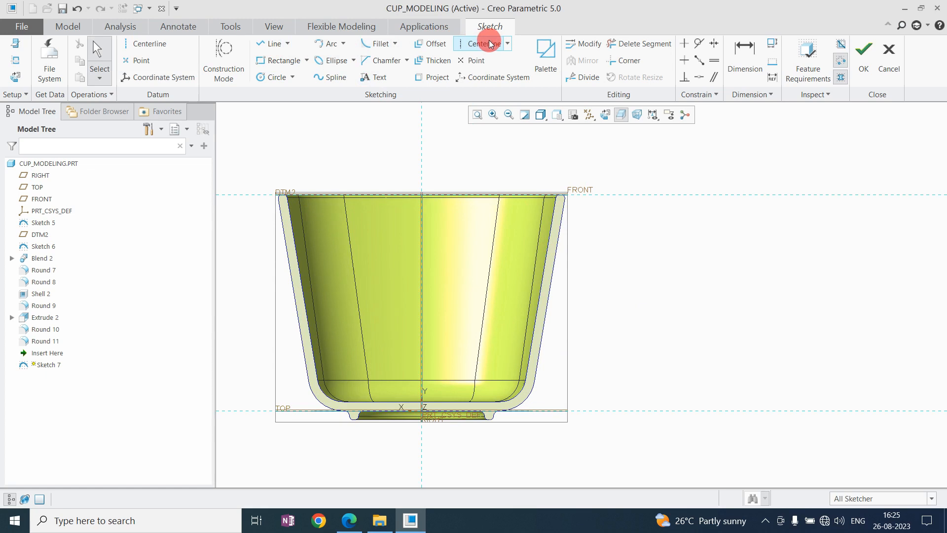
# Sketch the handle path with a vertical line about 110 from the cup's axis and two sloping lines ending inside the cup wall.
pyautogui.click(273, 44)
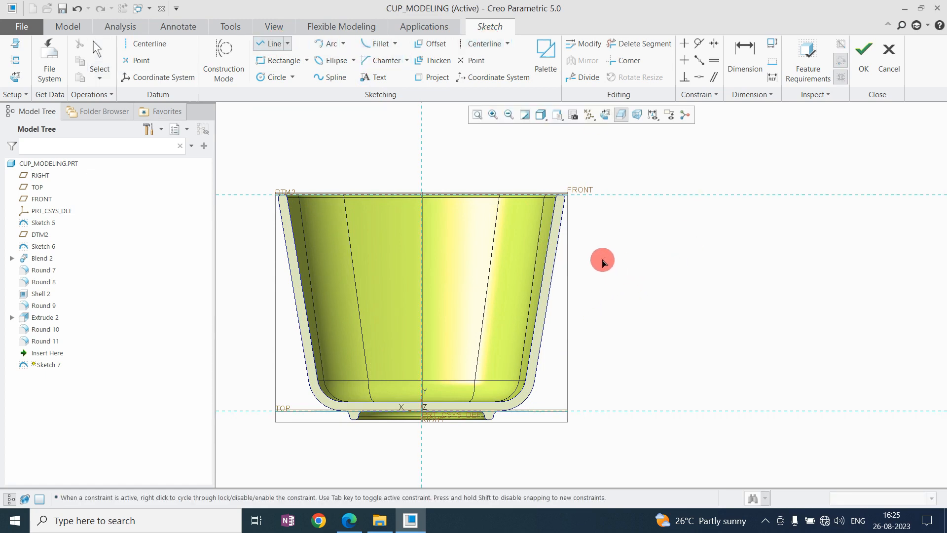
pyautogui.click(619, 254)
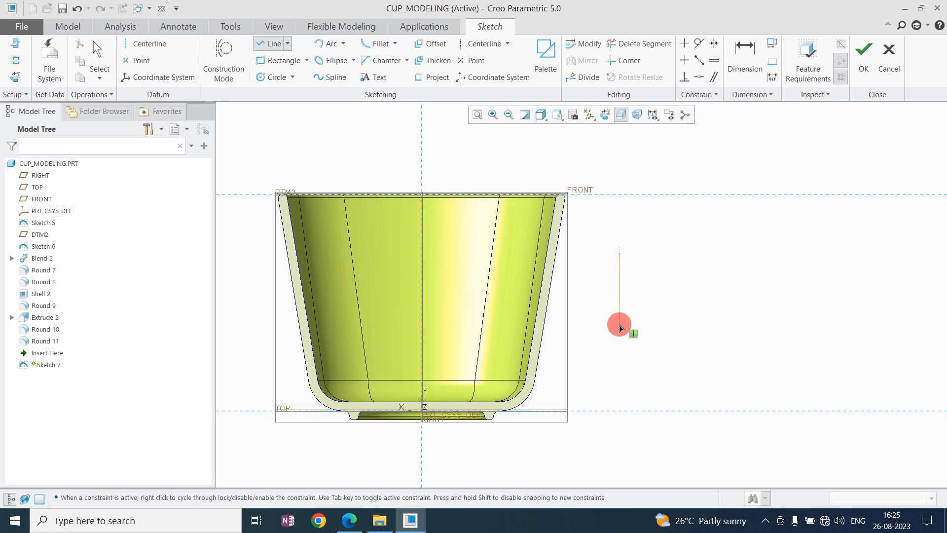
pyautogui.click(620, 336)
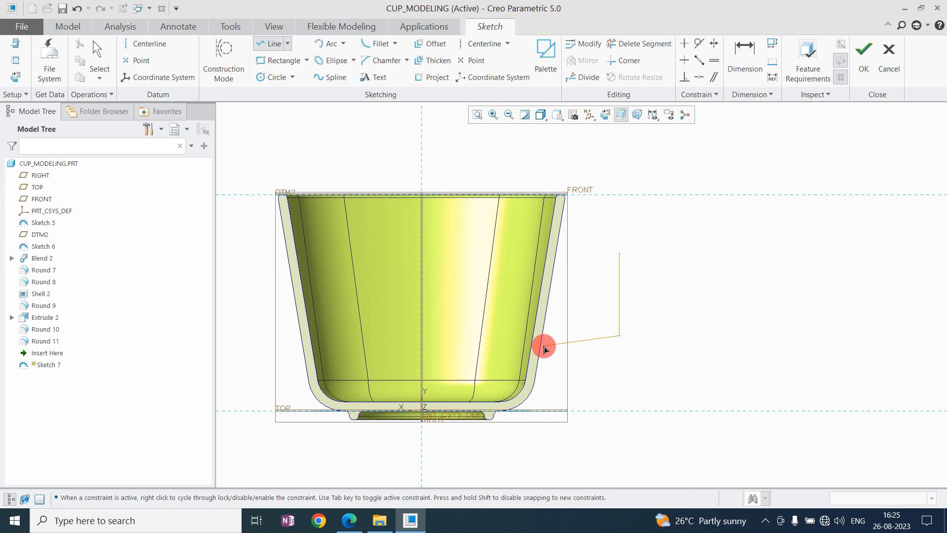
pyautogui.click(555, 315)
pyautogui.middleClick(546, 271)
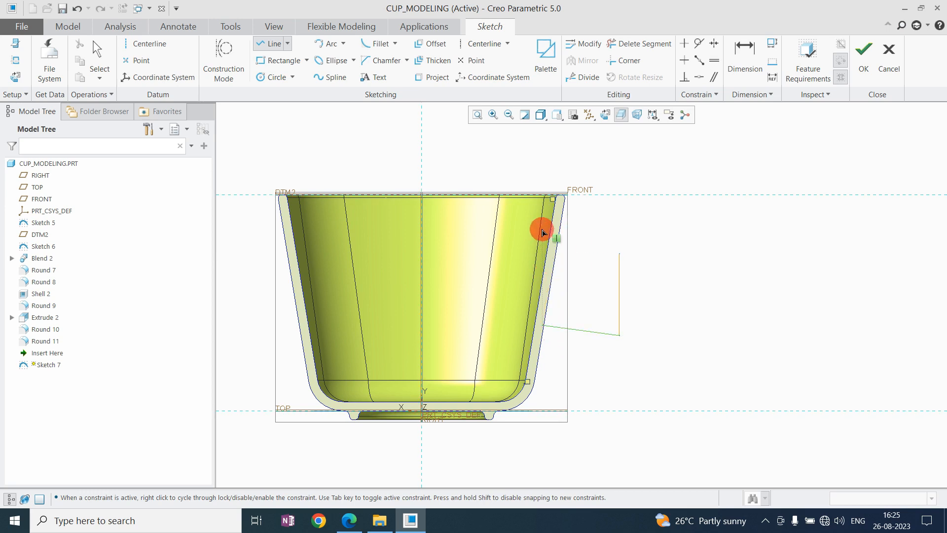
pyautogui.click(545, 255)
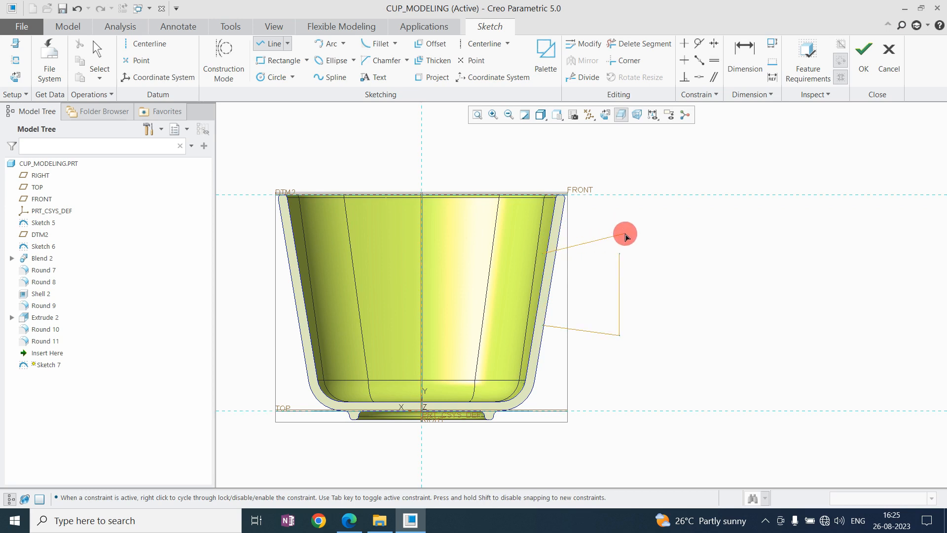
pyautogui.click(618, 222)
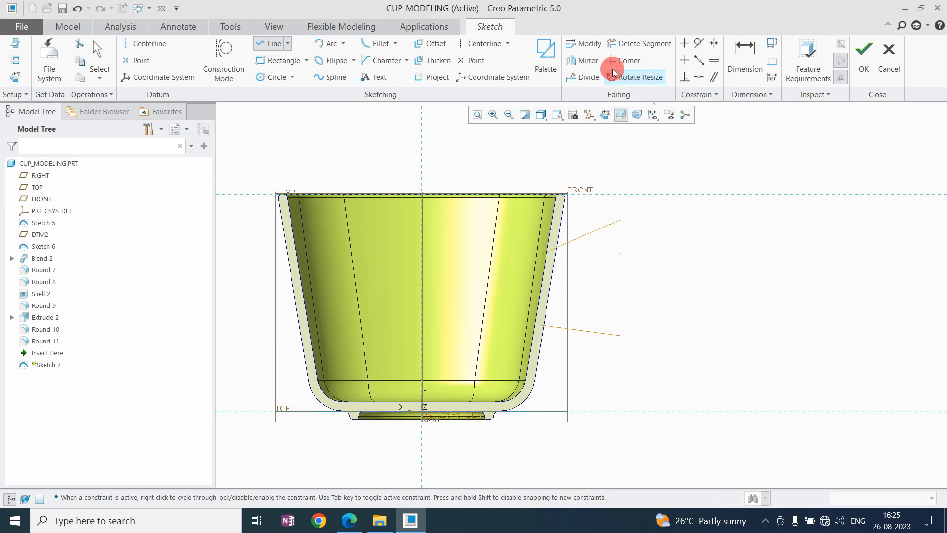
# Join the upper sloping line and the vertical line of the handle path into a corner.
pyautogui.click(624, 60)
pyautogui.click(610, 224)
pyautogui.click(619, 282)
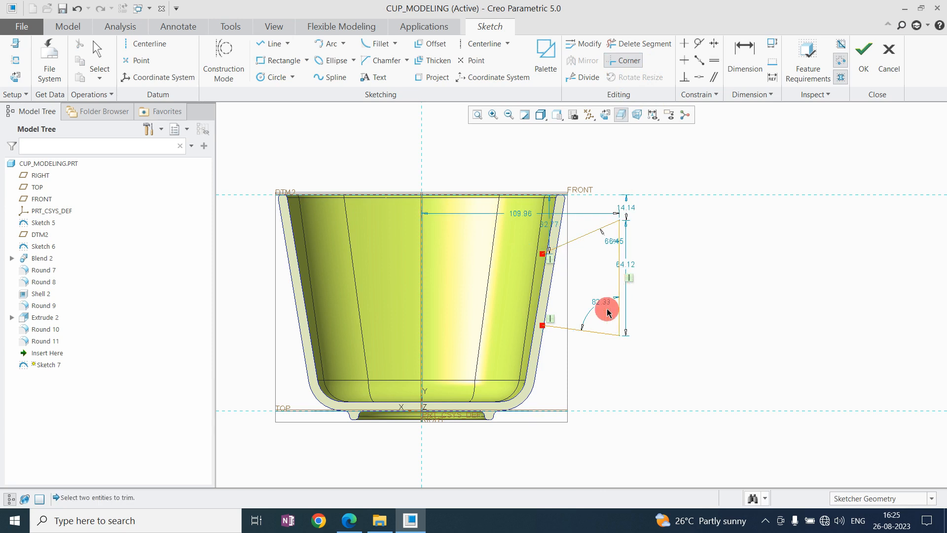
pyautogui.middleClick(599, 259)
# Add circular fillets to the handle path's two outer corners, about R 6.6 at the upper and R 7.9 at the lower.
pyautogui.click(395, 43)
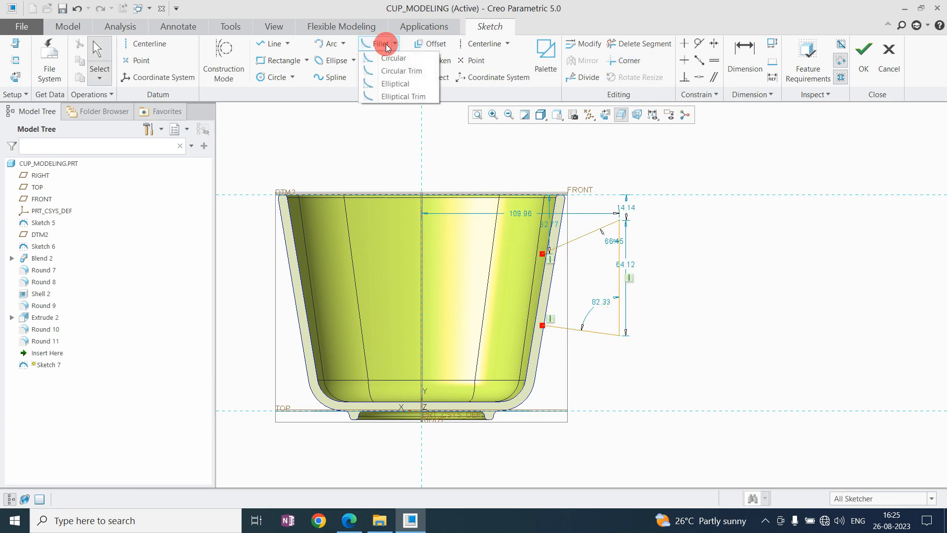
pyautogui.click(381, 44)
pyautogui.click(603, 229)
pyautogui.click(620, 242)
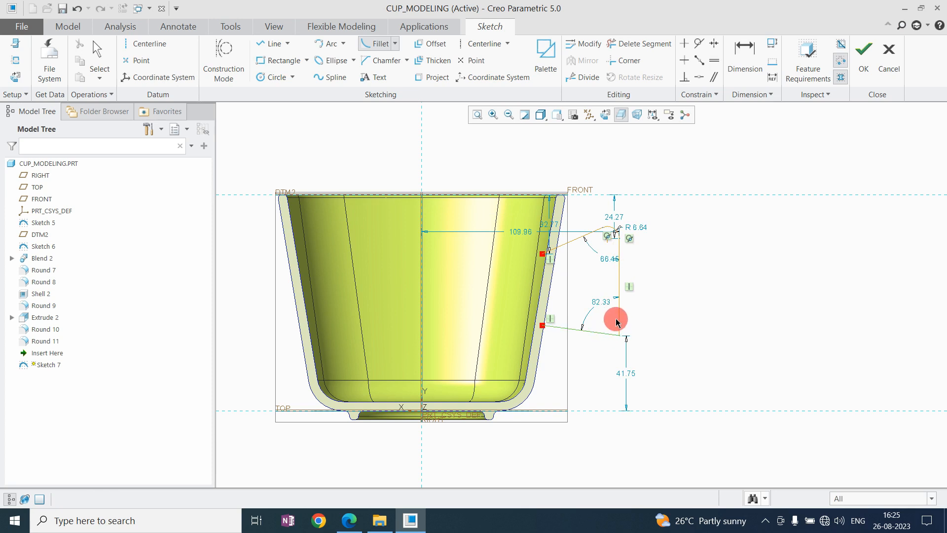
pyautogui.middleClick(680, 298)
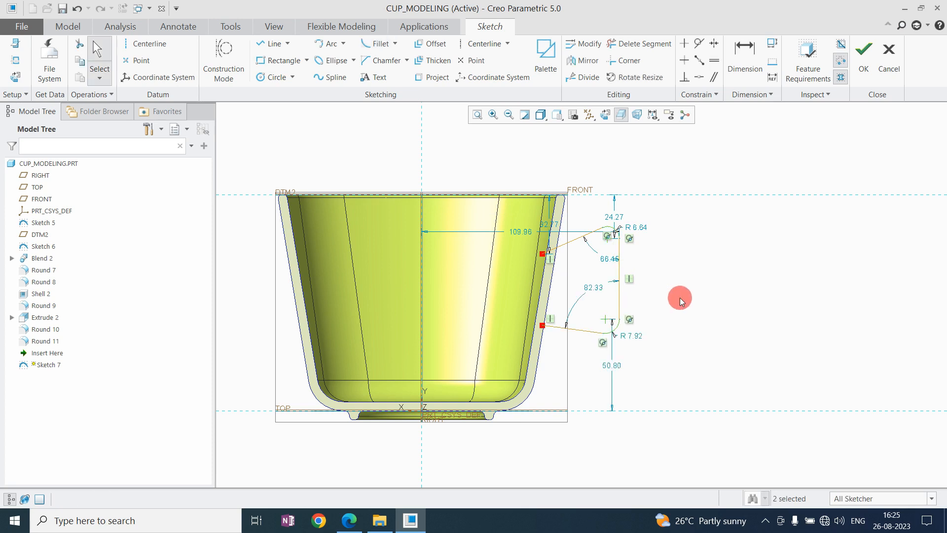
# Constrain the two handle fillets to equal radii and set the radius to 10.
pyautogui.click(712, 61)
pyautogui.click(614, 325)
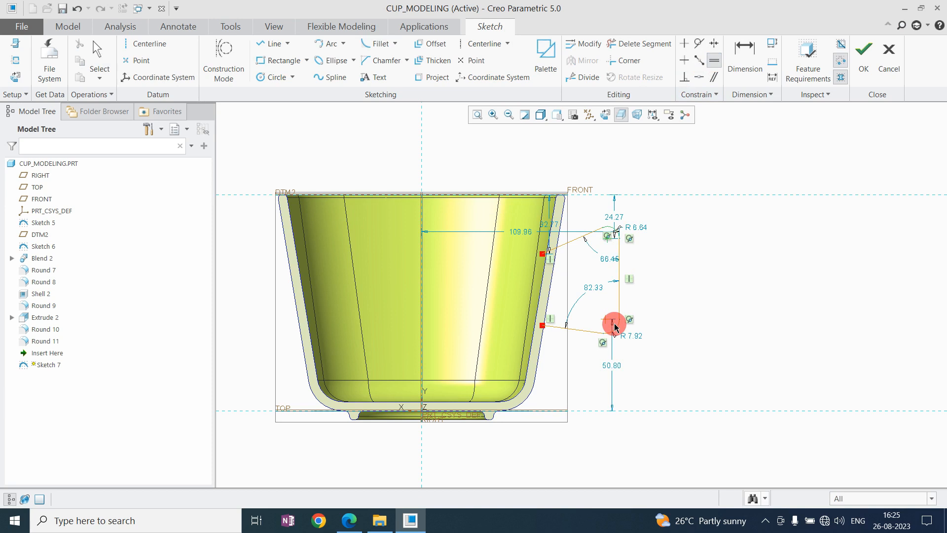
pyautogui.middleClick(696, 280)
pyautogui.scroll(-2, 624, 274)
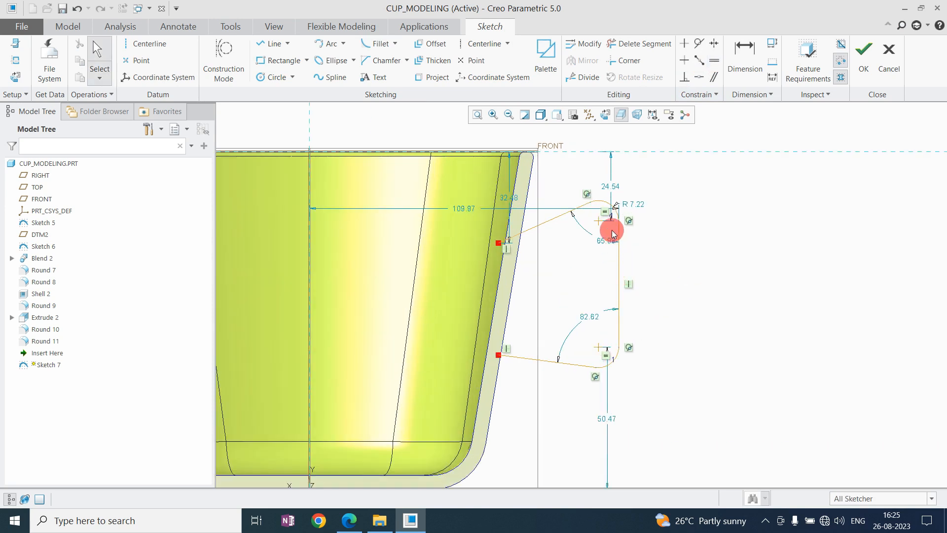
pyautogui.doubleClick(638, 202)
pyautogui.write('10')
pyautogui.press('Return')
# Dimension the handle path's vertical line at a distance of 100 from the cup's vertical axis.
pyautogui.scroll(2, 557, 265)
pyautogui.scroll(-2, 564, 260)
pyautogui.click(745, 62)
pyautogui.scroll(2, 538, 250)
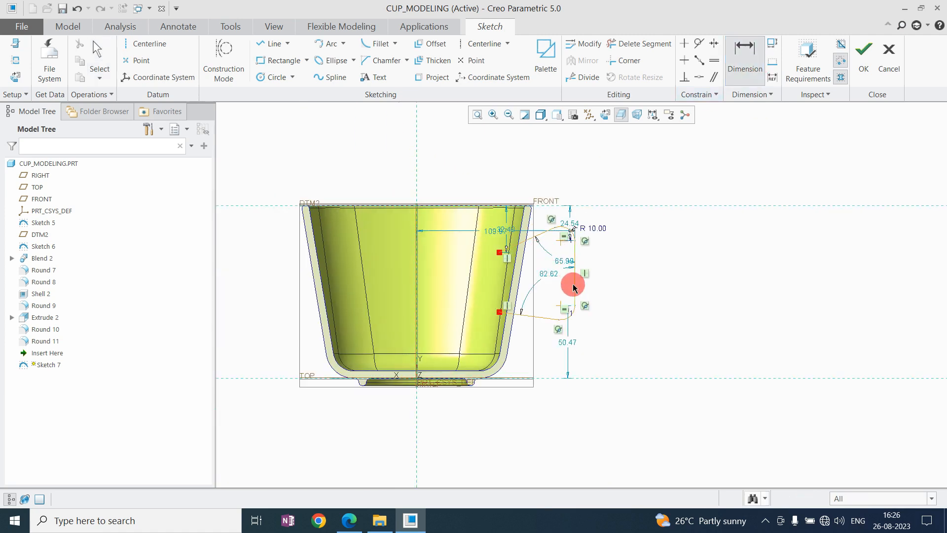
pyautogui.middleClick(501, 165)
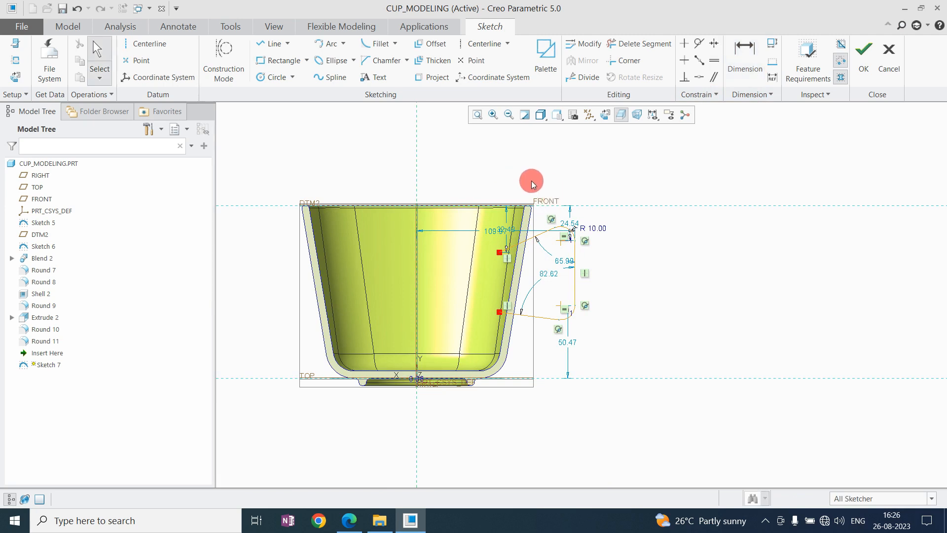
pyautogui.click(741, 68)
pyautogui.click(573, 283)
pyautogui.write('100')
pyautogui.press('Return')
pyautogui.scroll(-2, 545, 274)
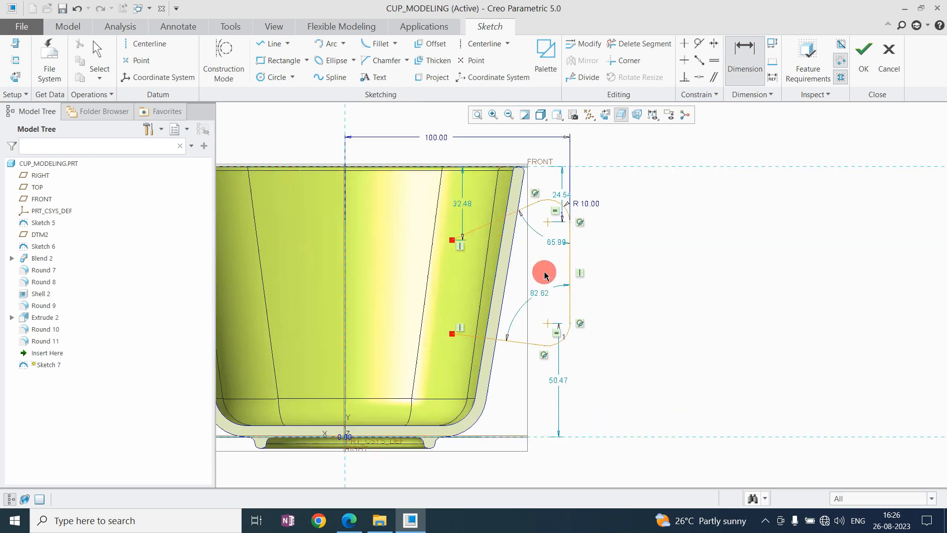
# Set the distance between the cup's axis and the handle's vertical line to 110.
pyautogui.middleClick(446, 170)
pyautogui.click(438, 137)
pyautogui.write('11')
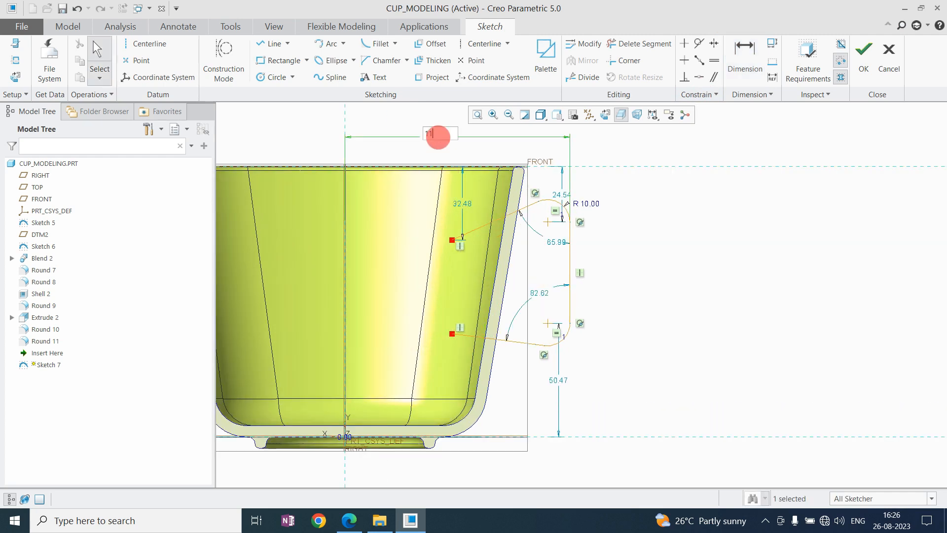
pyautogui.write('0')
pyautogui.press('Return')
pyautogui.scroll(3, 497, 256)
pyautogui.scroll(-2, 501, 251)
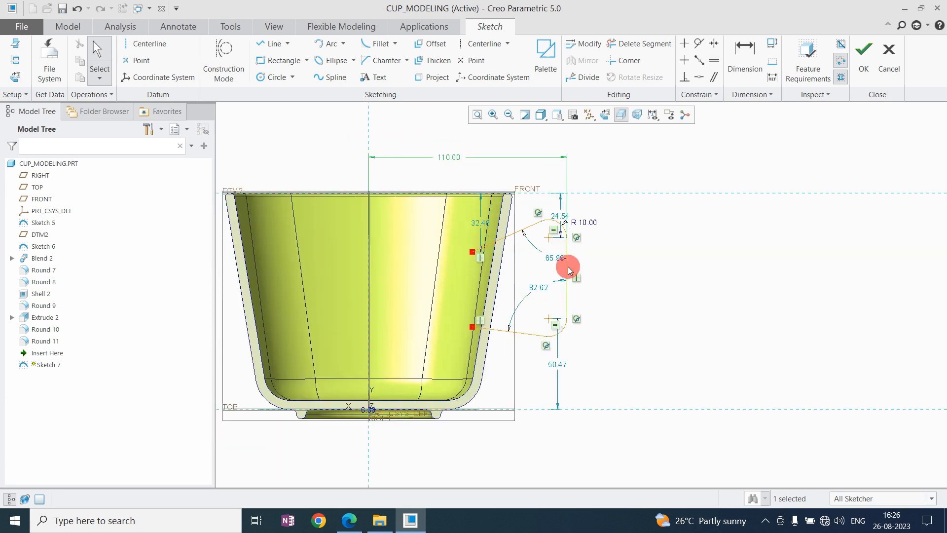
# Dimension the upper fillet's centre from the cup's rim, place the dimension outside the handle and set it to 30.
pyautogui.press('d')
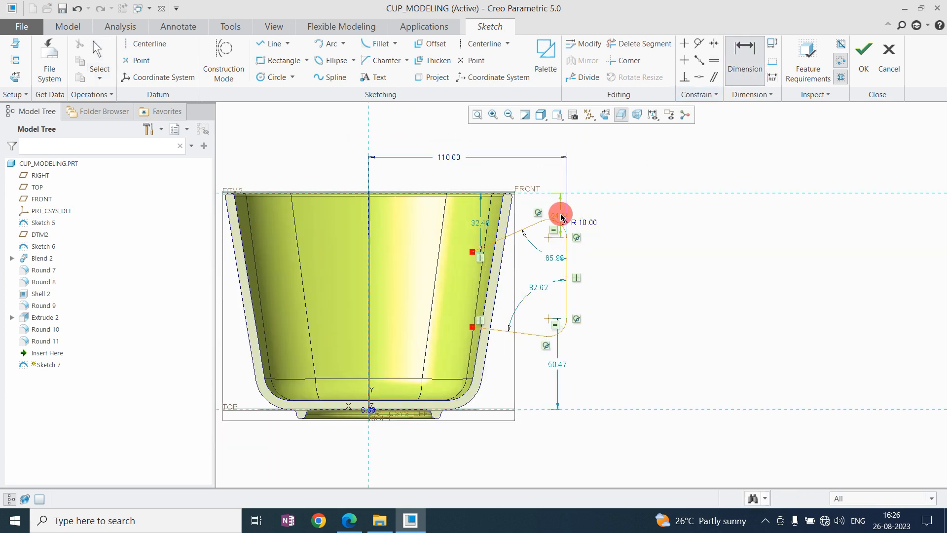
pyautogui.write('25')
pyautogui.press('Return')
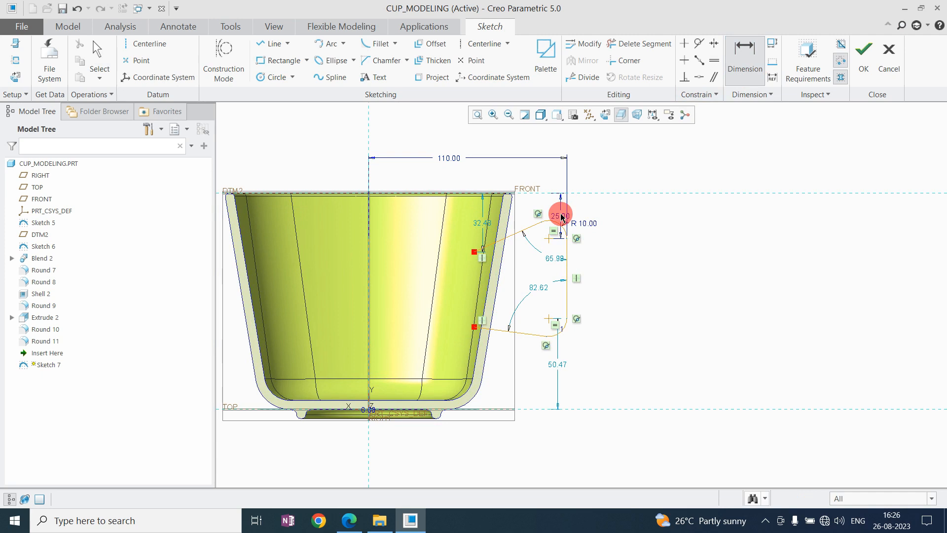
pyautogui.middleClick(586, 220)
pyautogui.moveTo(566, 218); pyautogui.dragTo(614, 220)
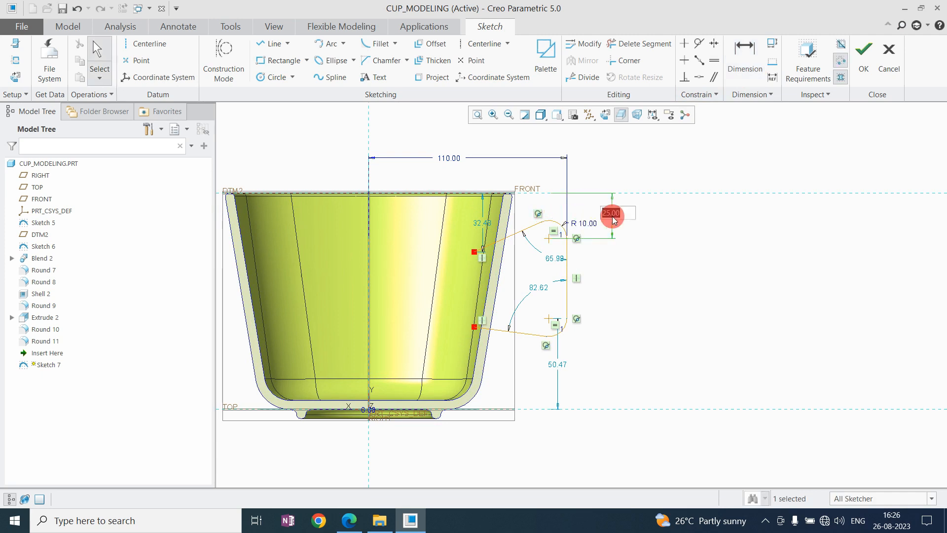
pyautogui.write('30')
pyautogui.press('Return')
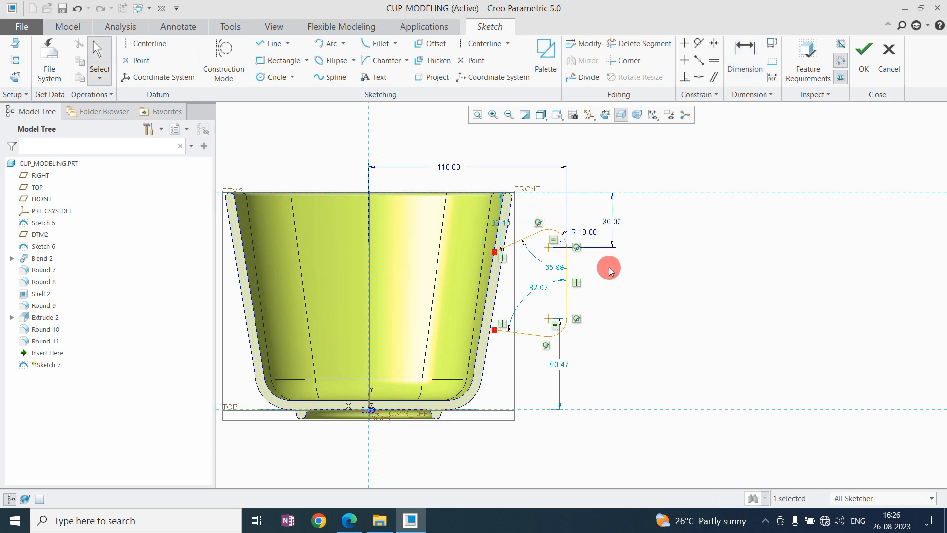
# Dimension the vertical distance between the two handle fillet centres and set it to 50.
pyautogui.click(748, 46)
pyautogui.click(548, 247)
pyautogui.click(548, 319)
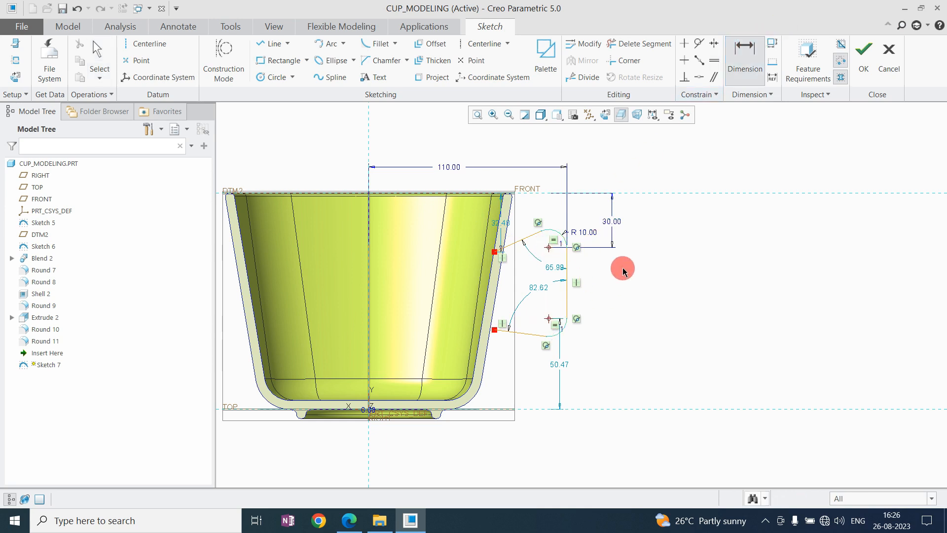
pyautogui.middleClick(623, 265)
pyautogui.press('Return')
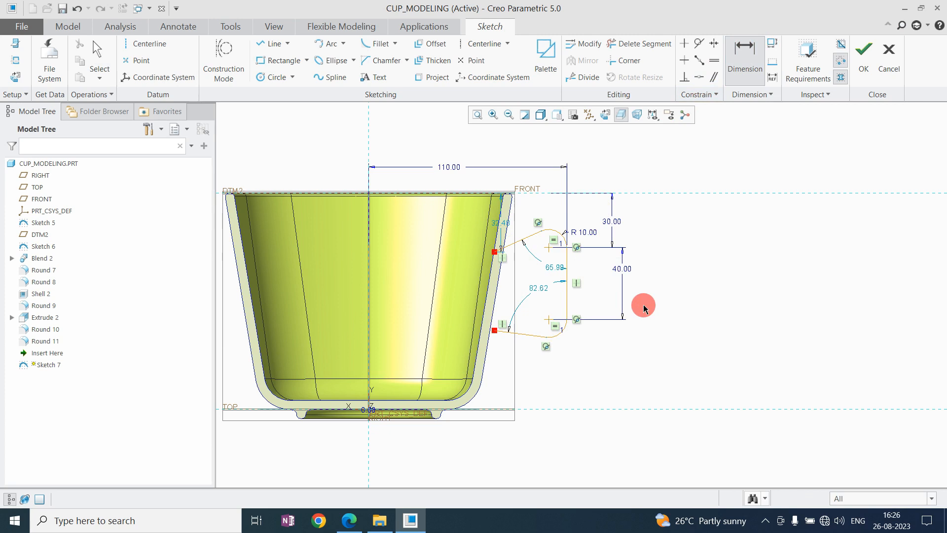
pyautogui.middleClick(625, 267)
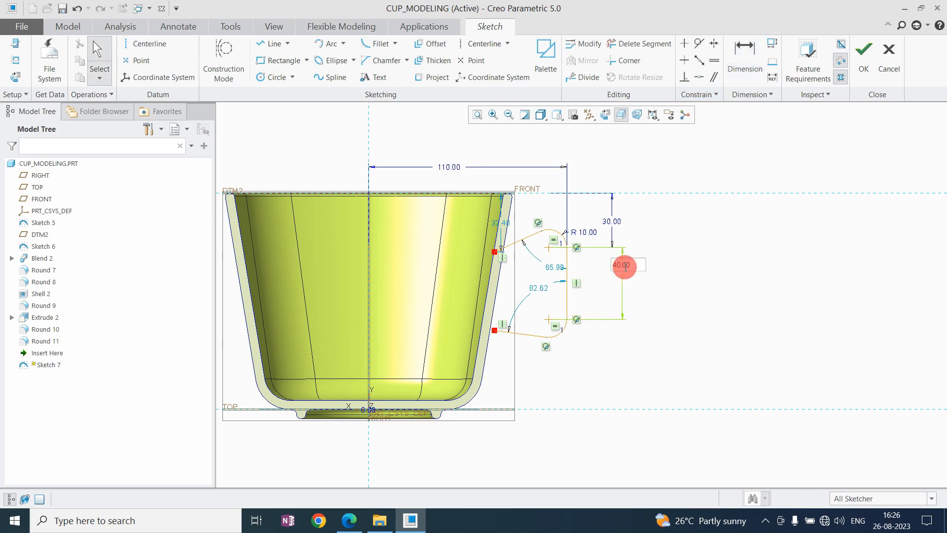
pyautogui.write('50')
pyautogui.press('Return')
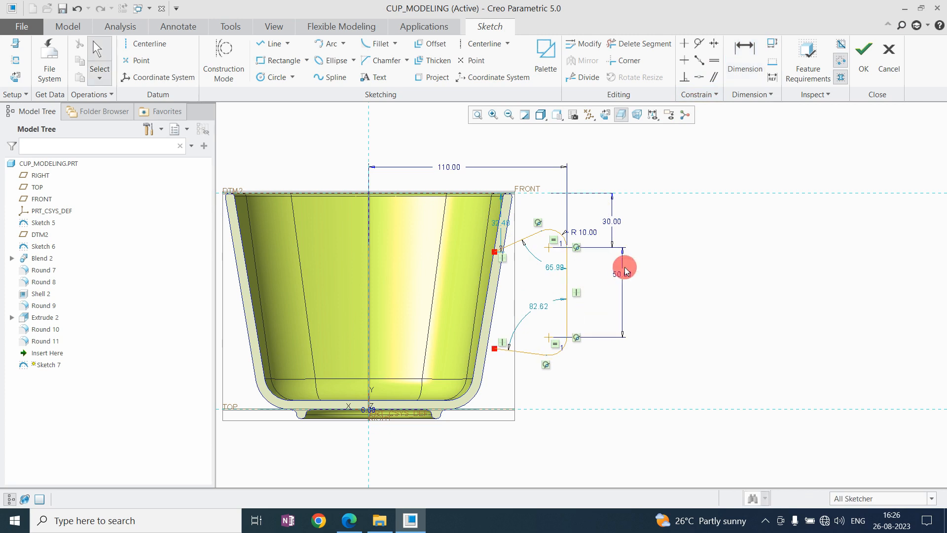
# Raise the path's lower end point and set both sloping lines' angles to the vertical line to 65 degrees.
pyautogui.moveTo(494, 355); pyautogui.dragTo(490, 328)
pyautogui.click(566, 323)
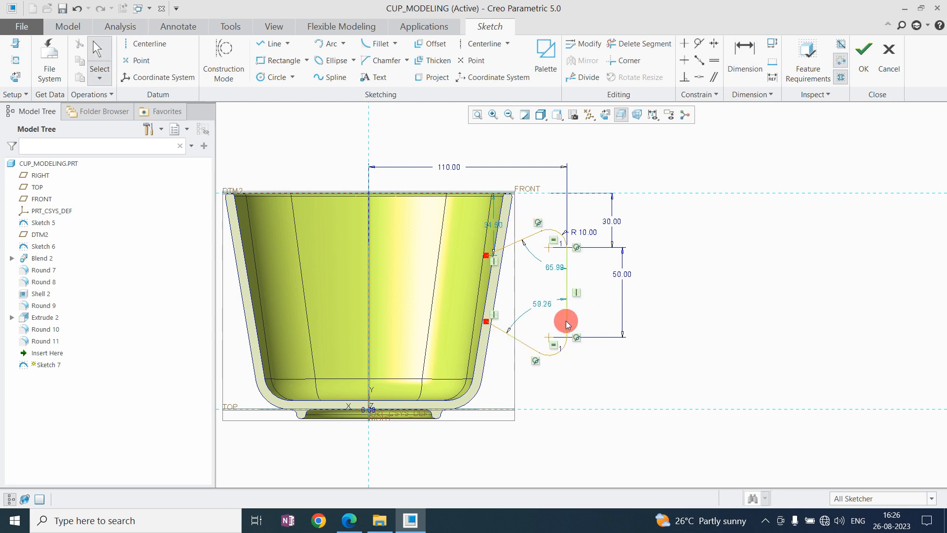
pyautogui.doubleClick(543, 303)
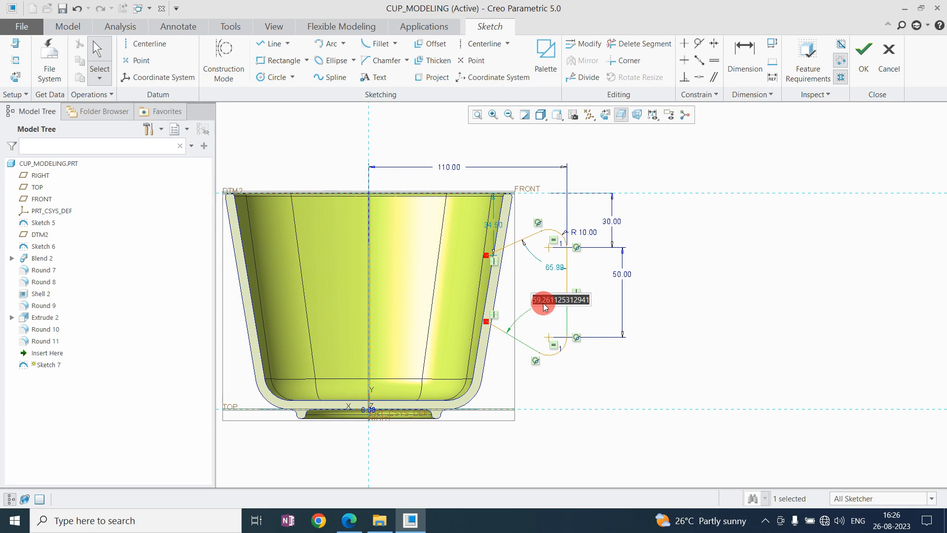
pyautogui.write('65')
pyautogui.press('Return')
pyautogui.moveTo(554, 270); pyautogui.dragTo(533, 261)
pyautogui.doubleClick(535, 264)
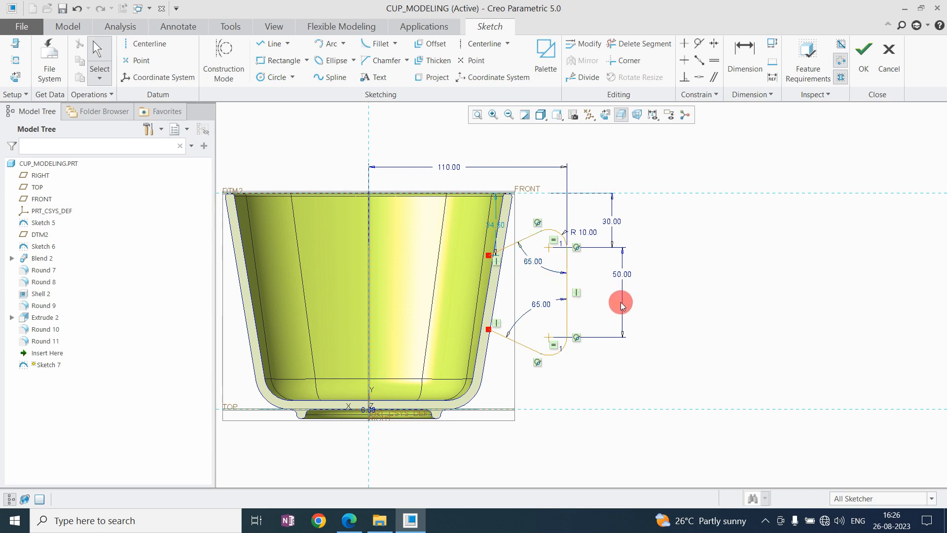
# Set the distance from the cup's axis to the handle's vertical line to 105.
pyautogui.doubleClick(448, 168)
pyautogui.write('10')
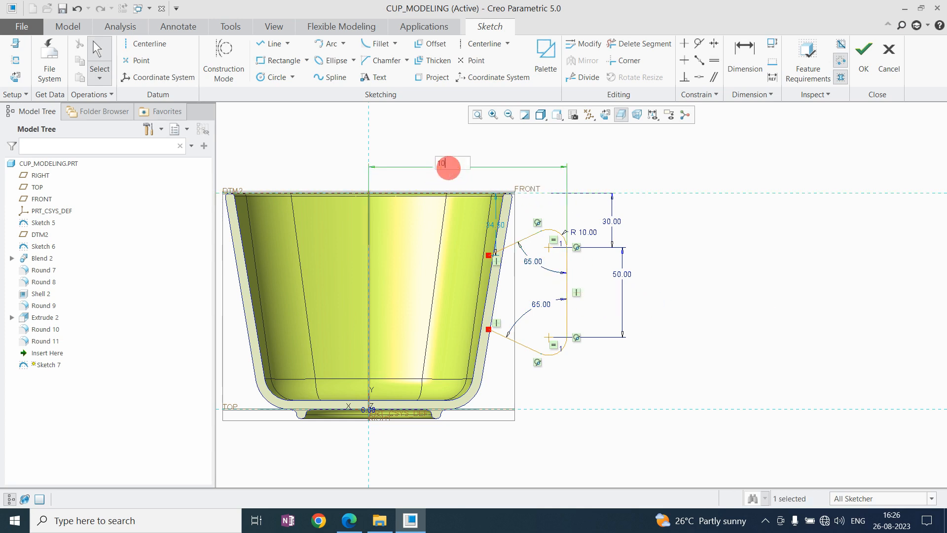
pyautogui.write('5')
pyautogui.press('Return')
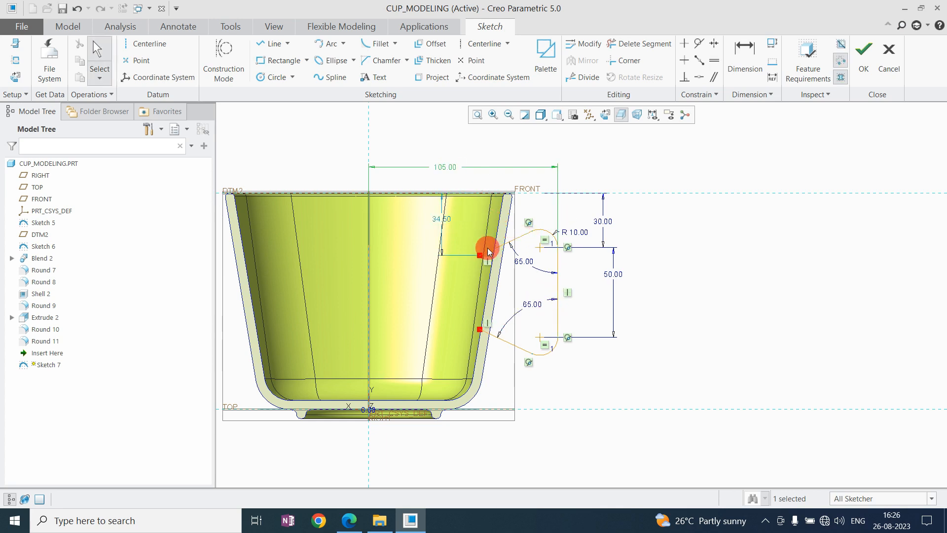
# Draw a vertical centerline through the two open ends of the handle path.
pyautogui.click(468, 44)
pyautogui.click(480, 256)
pyautogui.click(477, 328)
# Try to make the handle path's lower end point coincident with the vertical centerline.
pyautogui.click(703, 77)
pyautogui.scroll(-4, 499, 302)
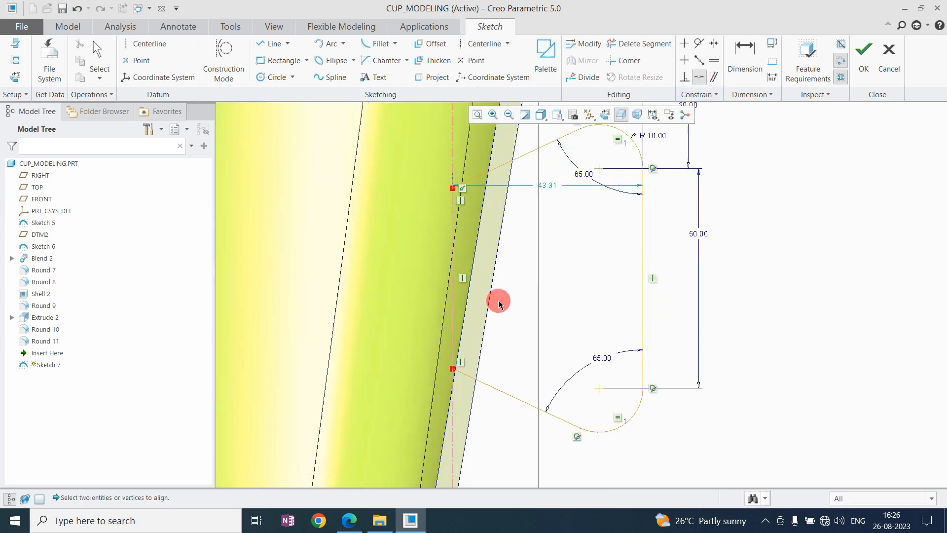
pyautogui.scroll(-1, 457, 369)
pyautogui.click(452, 368)
pyautogui.click(452, 341)
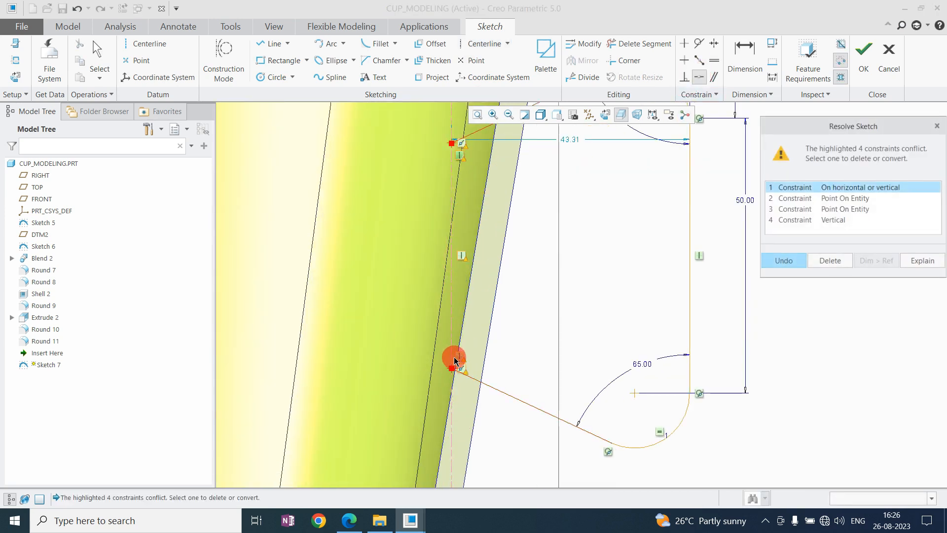
pyautogui.scroll(4, 453, 367)
pyautogui.middleClick(494, 337)
# Place the centerline-to-vertical-line dimension above the cup, set it to 40 and finish the handle path sketch.
pyautogui.scroll(-1, 518, 259)
pyautogui.click(502, 279)
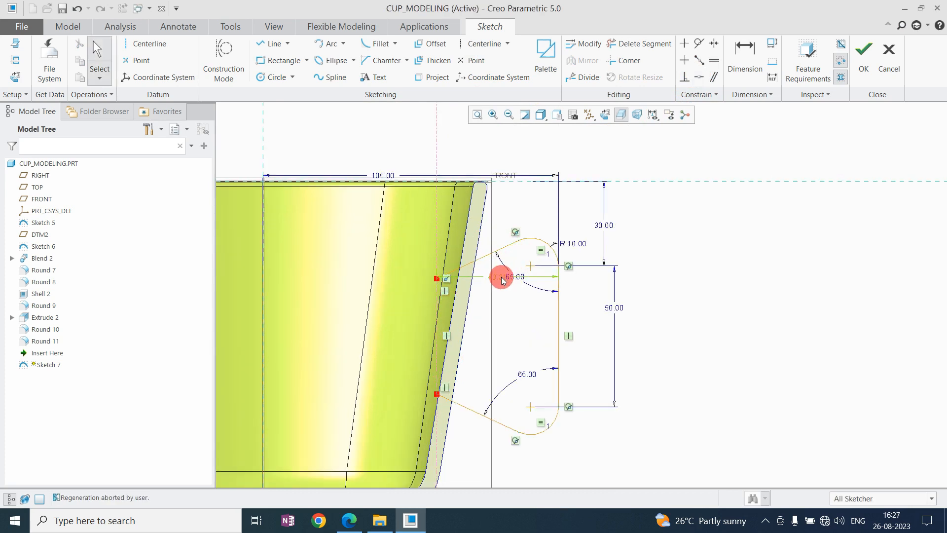
pyautogui.moveTo(497, 282); pyautogui.dragTo(503, 142)
pyautogui.doubleClick(507, 144)
pyautogui.write('40')
pyautogui.press('Return')
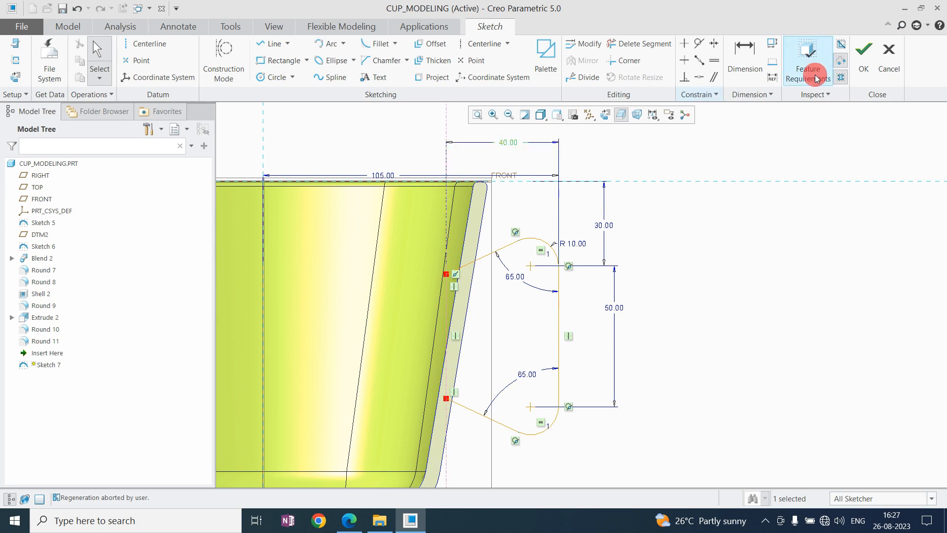
pyautogui.click(861, 59)
# Start a solid Sweep along the handle path and open its section sketch facing the sketch plane.
pyautogui.moveTo(493, 299)
pyautogui.mouseDown(button='middle')
pyautogui.moveTo(550, 295)
pyautogui.moveTo(482, 271)
pyautogui.moveTo(498, 287)
pyautogui.mouseUp(button='middle')
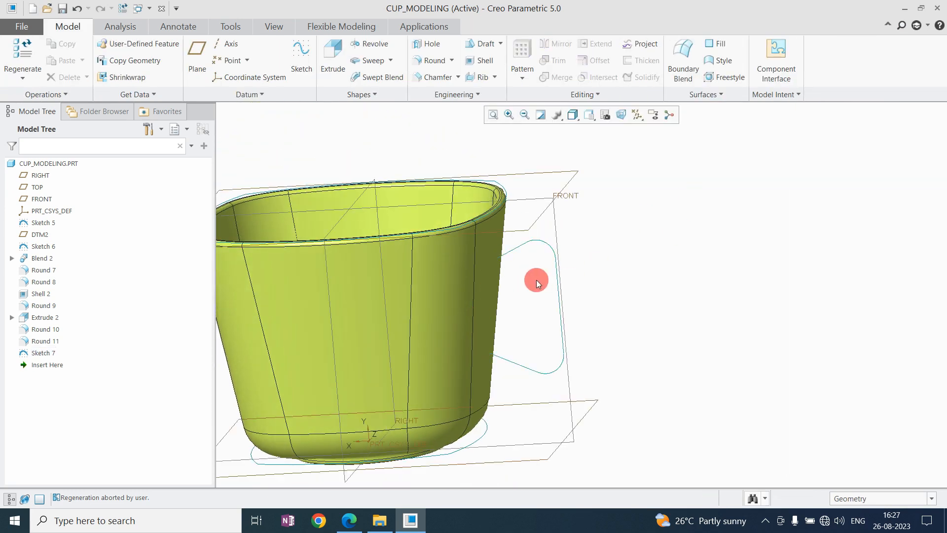
pyautogui.scroll(-3, 537, 279)
pyautogui.click(662, 277)
pyautogui.click(374, 64)
pyautogui.click(535, 253)
pyautogui.click(67, 66)
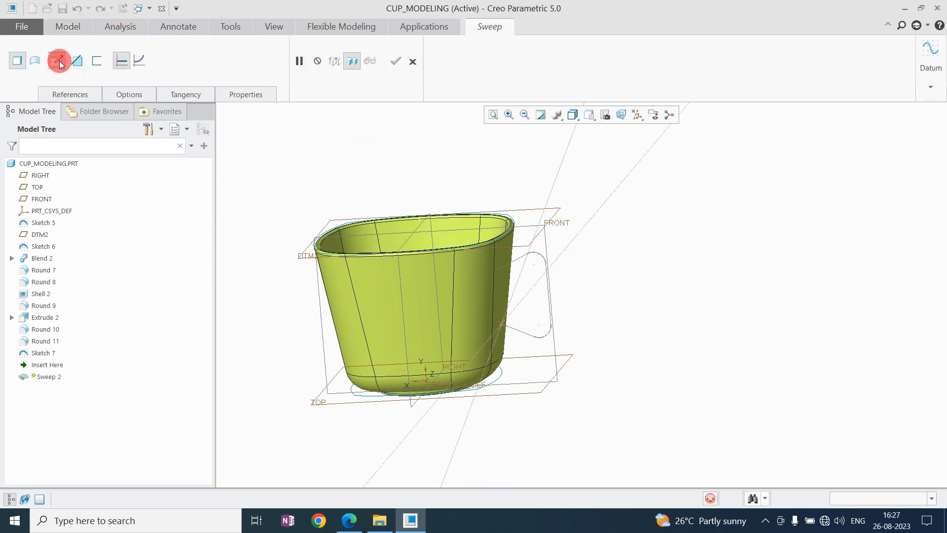
pyautogui.click(597, 116)
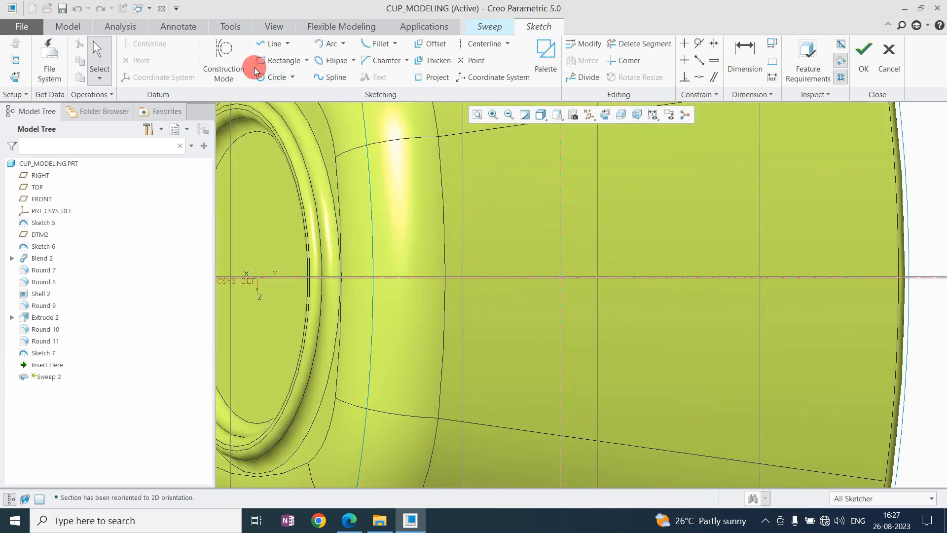
# Sketch a circle of diameter 8 centred on the path's start as the section and complete the handle sweep.
pyautogui.click(262, 76)
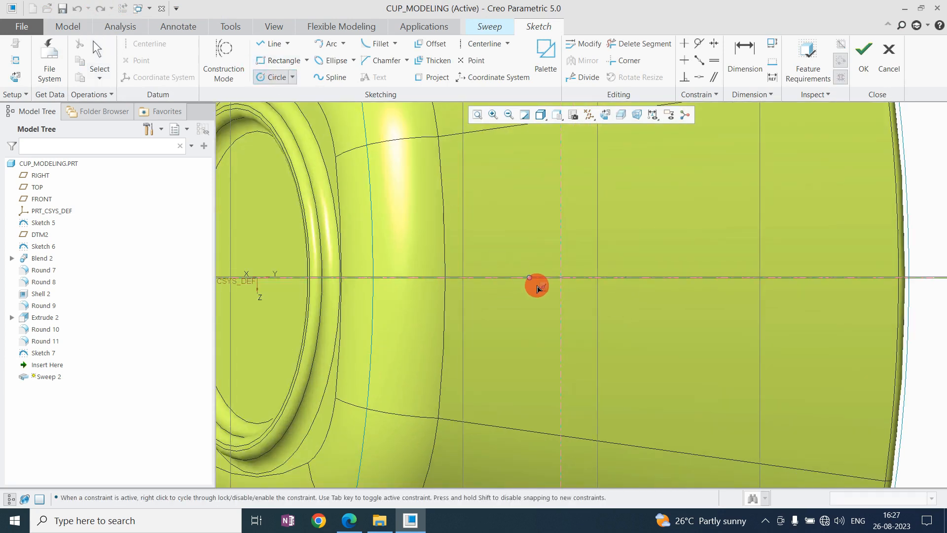
pyautogui.click(562, 279)
pyautogui.click(563, 307)
pyautogui.middleClick(541, 231)
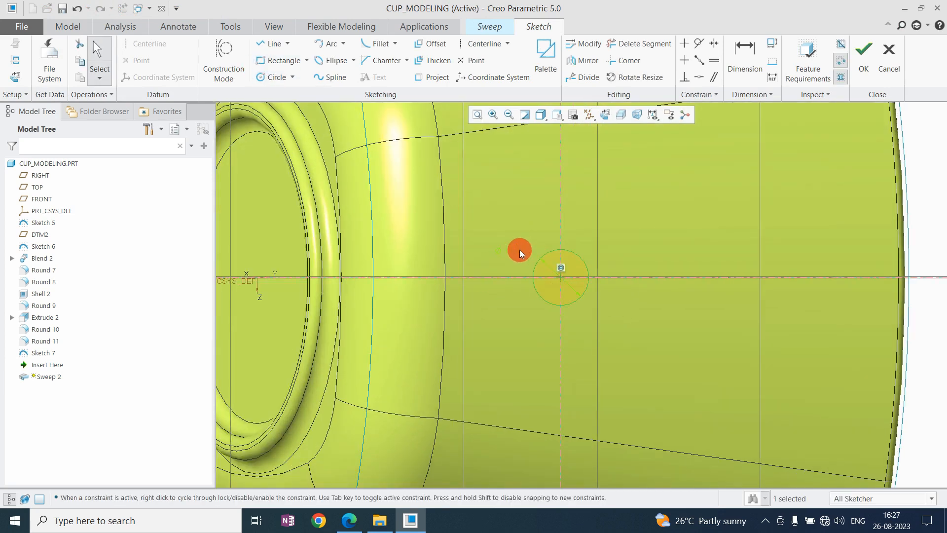
pyautogui.doubleClick(518, 250)
pyautogui.write('8')
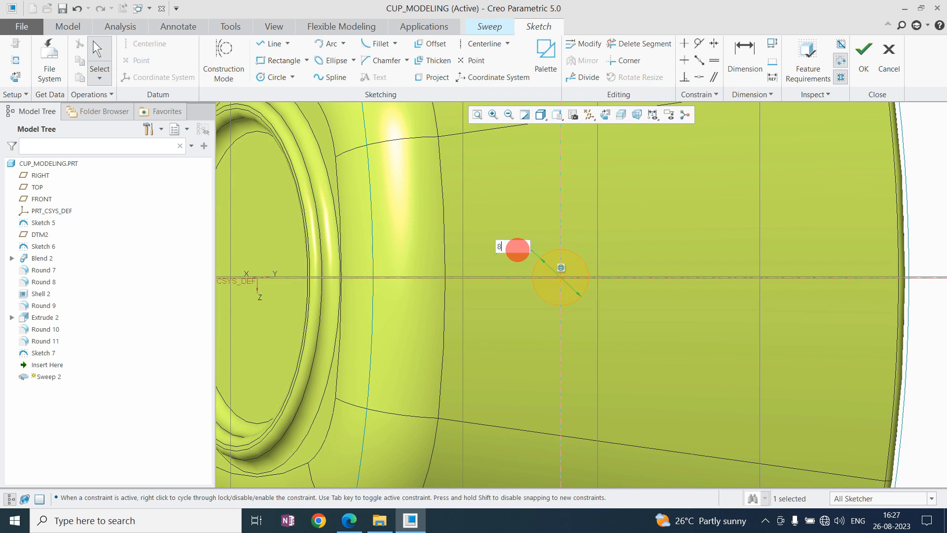
pyautogui.click(864, 55)
pyautogui.moveTo(554, 268)
pyautogui.mouseDown(button='middle')
pyautogui.moveTo(621, 338)
pyautogui.moveTo(616, 370)
pyautogui.moveTo(552, 259)
pyautogui.moveTo(602, 286)
pyautogui.moveTo(567, 266)
pyautogui.moveTo(592, 235)
pyautogui.moveTo(571, 213)
pyautogui.moveTo(571, 235)
pyautogui.mouseUp(button='middle')
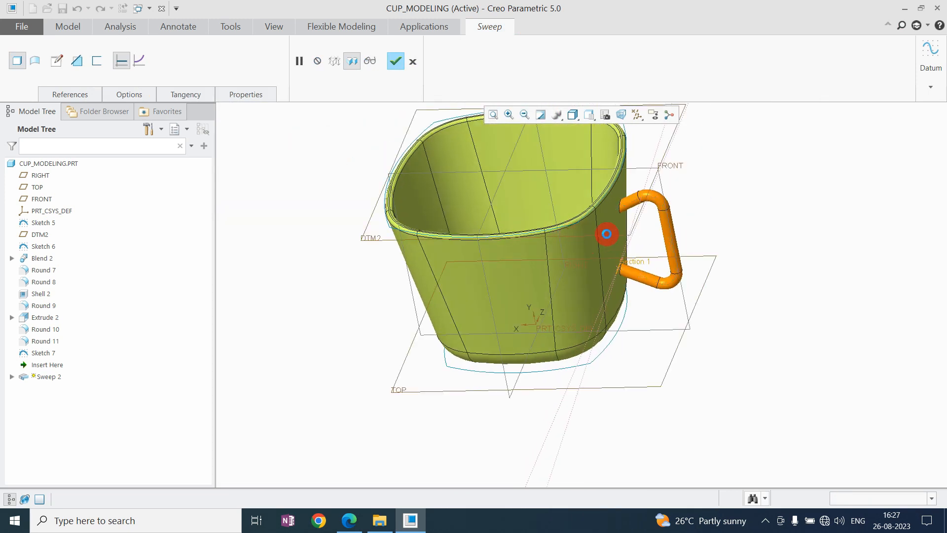
pyautogui.middleClick(566, 260)
# Copy the inner wall surface pierced by the handle as a quilt with the Untrim to envelope option.
pyautogui.moveTo(537, 273); pyautogui.dragTo(557, 283, button='middle')
pyautogui.scroll(-3, 527, 277)
pyautogui.click(526, 274)
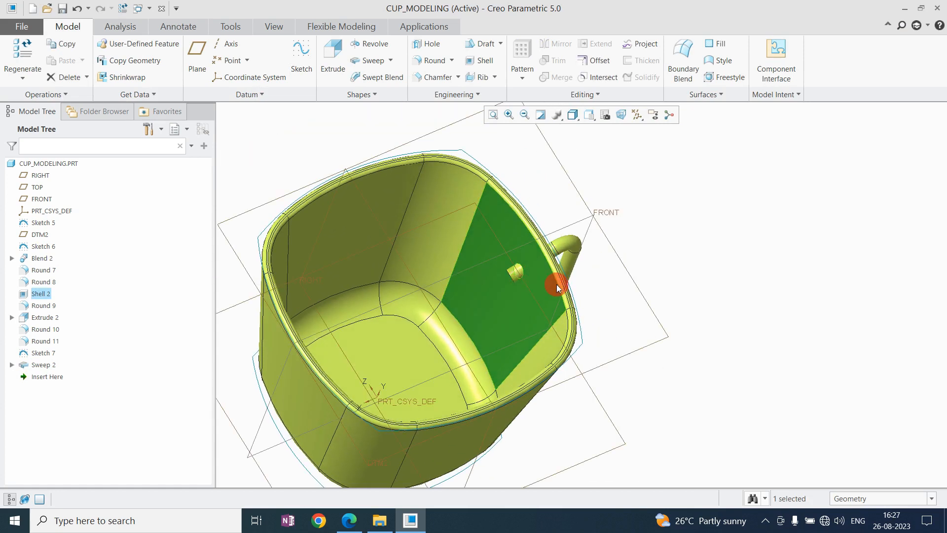
pyautogui.hotkey('ctrl', 'c')
pyautogui.hotkey('ctrl', 'v')
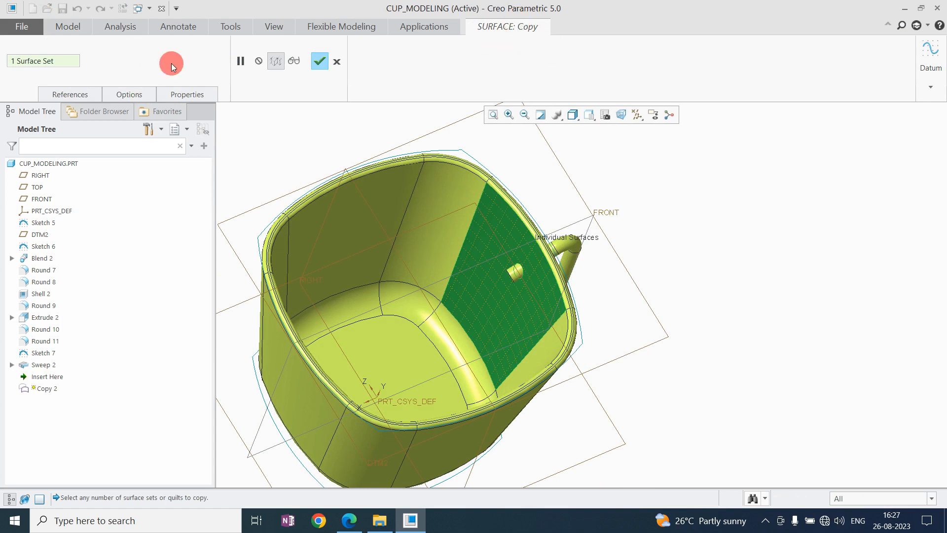
pyautogui.click(143, 92)
pyautogui.click(165, 159)
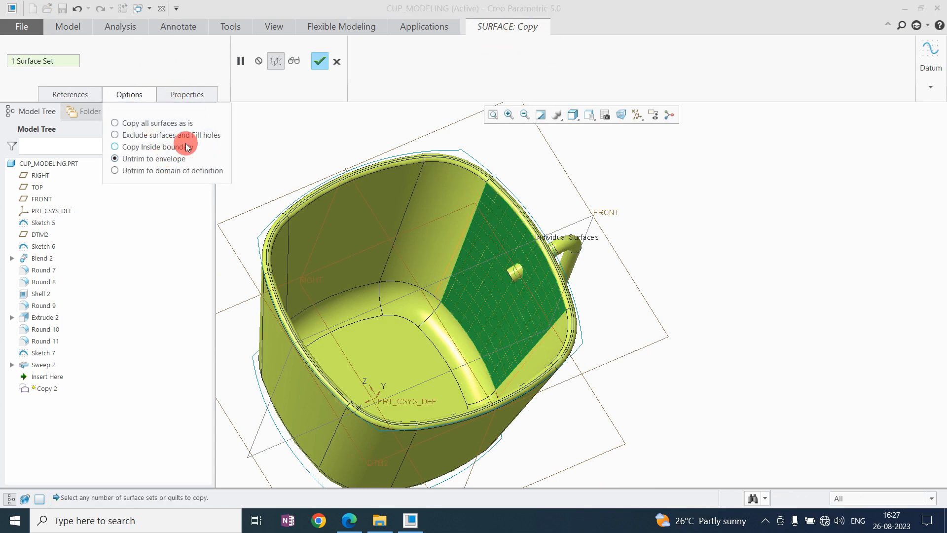
pyautogui.middleClick(640, 165)
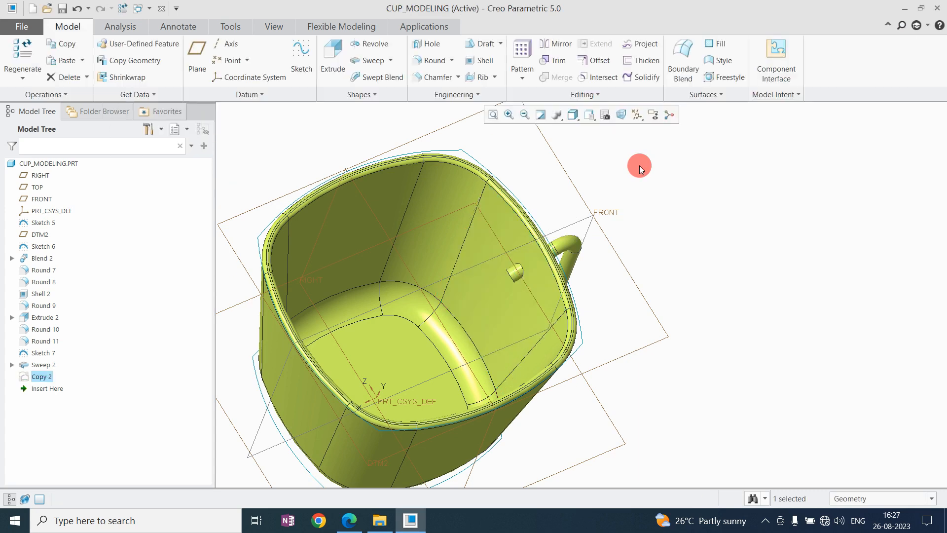
# Solidify with the copied inner wall quilt, flipping the material side, to cut off the handle ends protruding inside the cup.
pyautogui.click(36, 376)
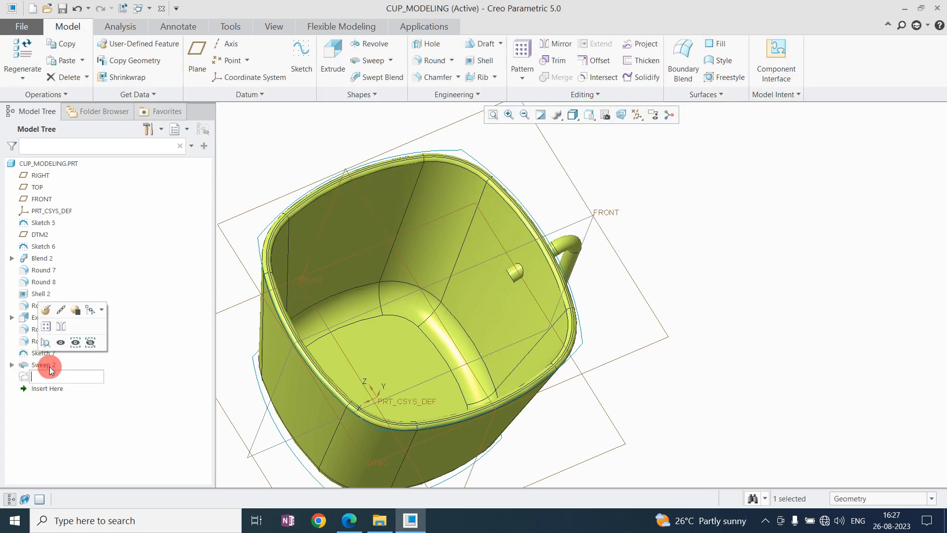
pyautogui.click(641, 79)
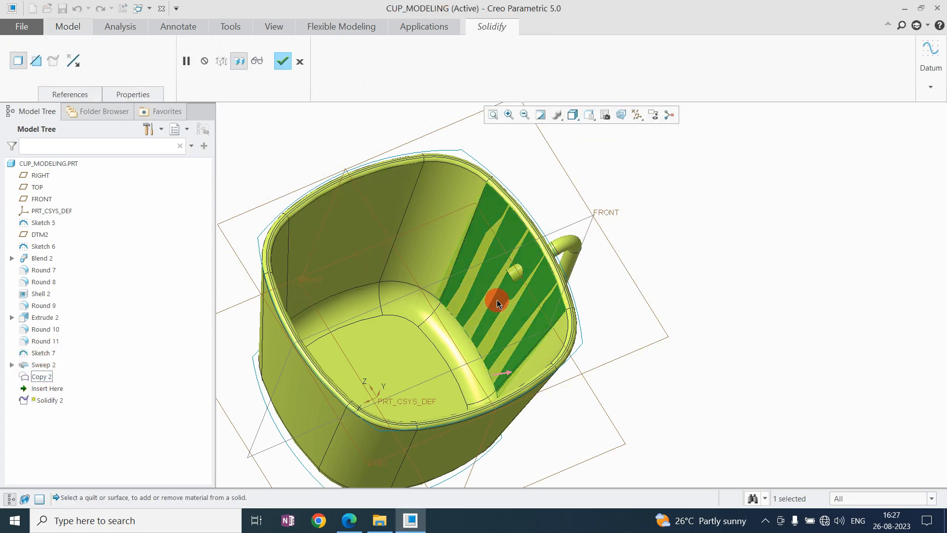
pyautogui.click(73, 60)
pyautogui.scroll(-3, 493, 300)
pyautogui.moveTo(476, 272)
pyautogui.mouseDown(button='middle')
pyautogui.moveTo(489, 277)
pyautogui.moveTo(483, 260)
pyautogui.moveTo(444, 245)
pyautogui.moveTo(483, 238)
pyautogui.mouseUp(button='middle')
pyautogui.middleClick(483, 261)
pyautogui.scroll(4, 484, 266)
pyautogui.click(721, 242)
# Start a Round on both edges where the handle meets the cup's outer wall, with a radius of 5.
pyautogui.scroll(-4, 517, 264)
pyautogui.scroll(4, 484, 238)
pyautogui.moveTo(501, 274); pyautogui.dragTo(515, 237, button='middle')
pyautogui.scroll(-3, 499, 197)
pyautogui.click(439, 73)
pyautogui.scroll(-3, 493, 256)
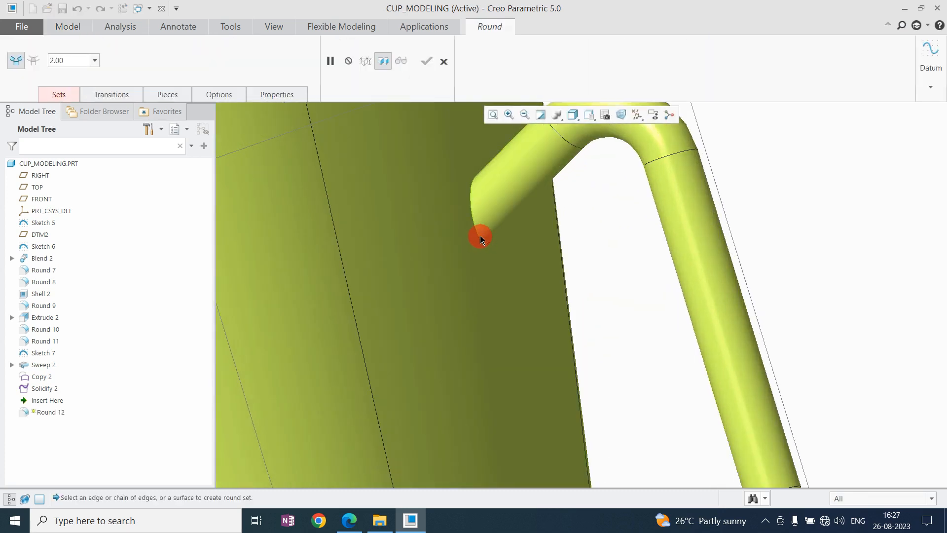
pyautogui.scroll(3, 493, 267)
pyautogui.scroll(-4, 498, 345)
pyautogui.click(529, 387)
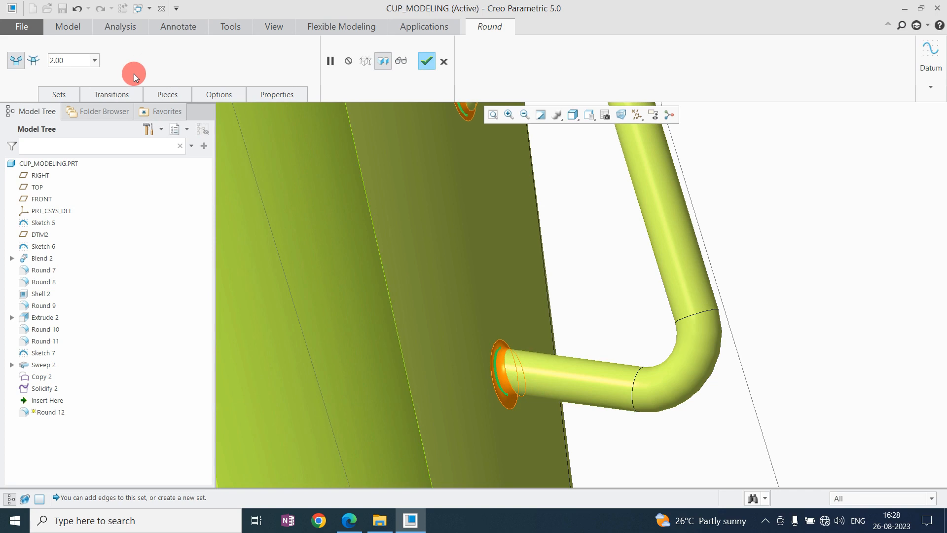
pyautogui.write('5')
pyautogui.press('Return')
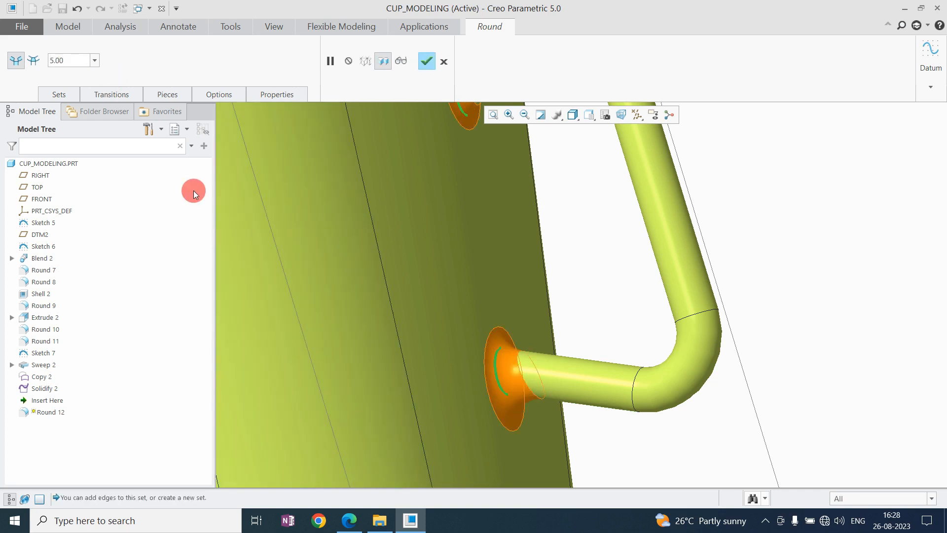
# Switch the handle joint round to Chordal with a chord of 5 and complete it.
pyautogui.click(58, 95)
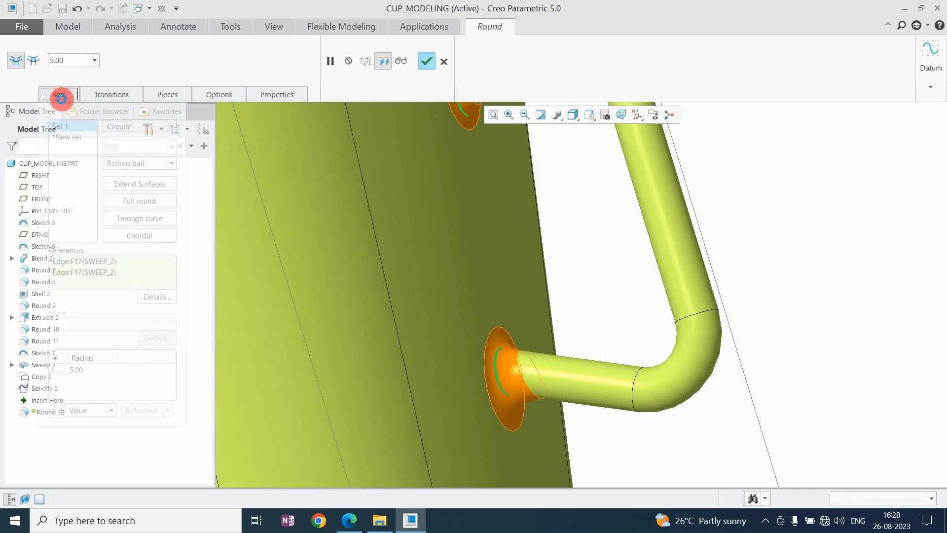
pyautogui.click(139, 236)
pyautogui.scroll(3, 469, 232)
pyautogui.scroll(-3, 471, 233)
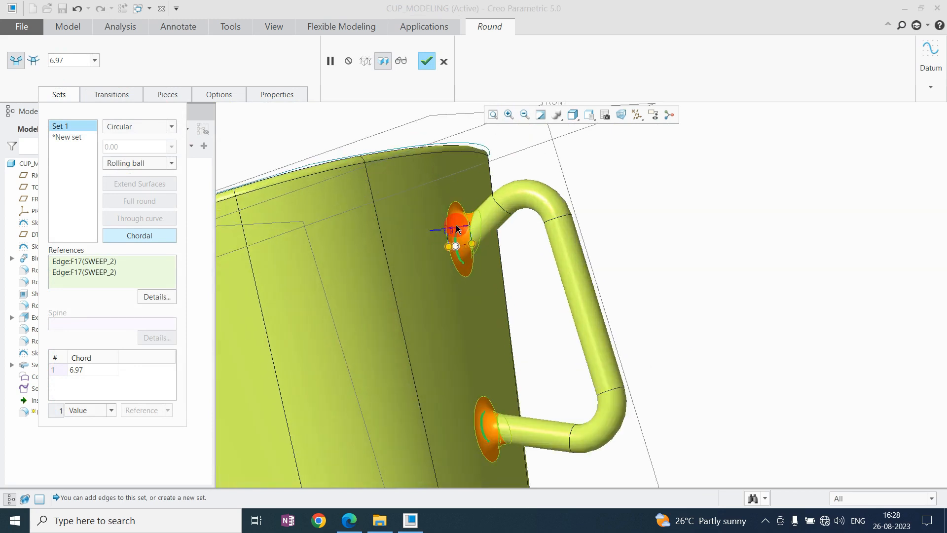
pyautogui.click(452, 236)
pyautogui.write('5')
pyautogui.press('Return')
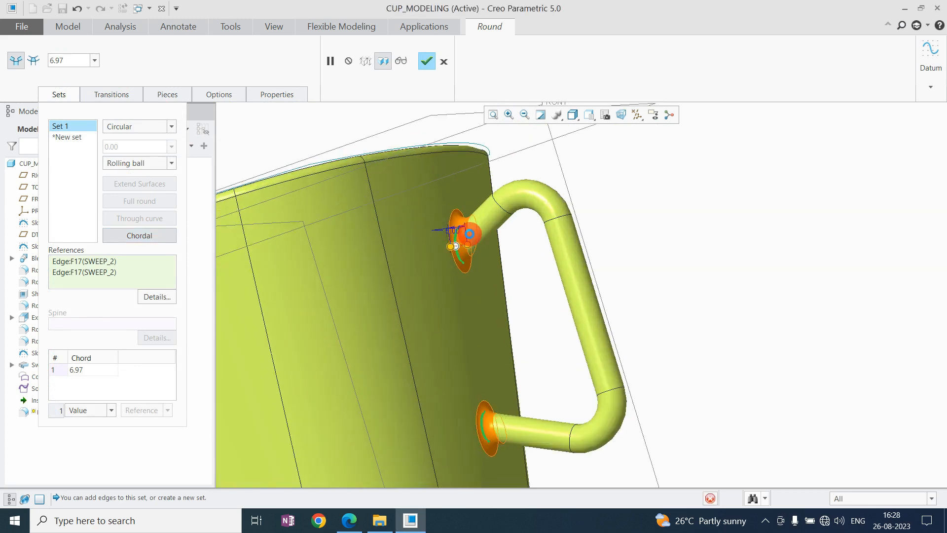
pyautogui.moveTo(496, 256); pyautogui.dragTo(564, 207, button='middle')
pyautogui.middleClick(684, 228)
pyautogui.scroll(3, 516, 242)
pyautogui.scroll(-2, 497, 246)
pyautogui.click(567, 227)
pyautogui.moveTo(709, 255)
pyautogui.mouseDown(button='middle')
pyautogui.moveTo(712, 229)
pyautogui.moveTo(729, 243)
pyautogui.moveTo(720, 252)
pyautogui.mouseUp(button='middle')
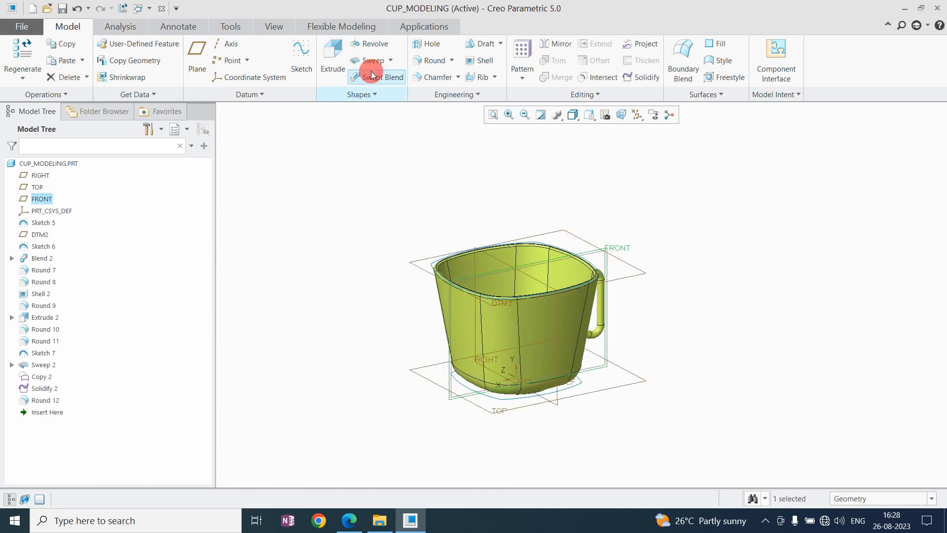
pyautogui.click(300, 47)
pyautogui.click(622, 118)
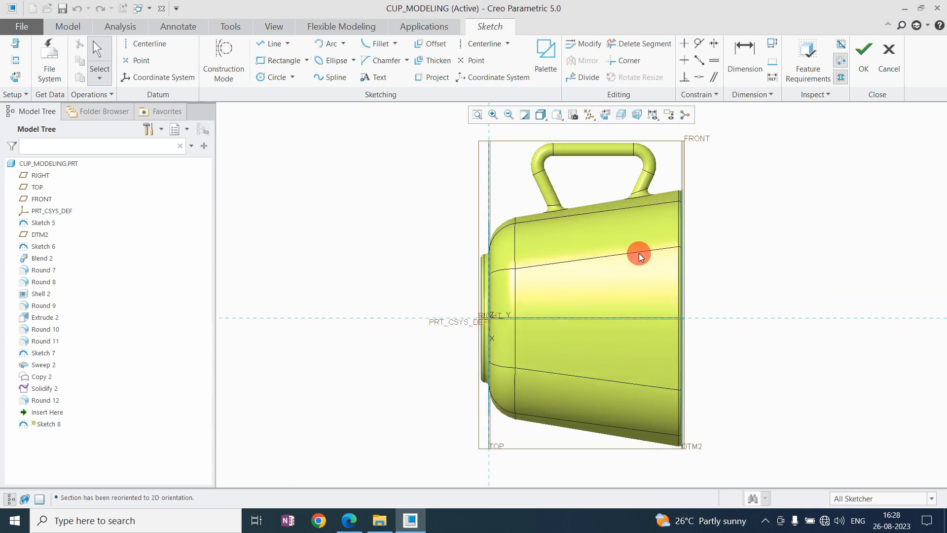
pyautogui.click(889, 62)
pyautogui.click(523, 282)
pyautogui.moveTo(486, 259)
pyautogui.mouseDown(button='middle')
pyautogui.moveTo(502, 245)
pyautogui.moveTo(460, 215)
pyautogui.mouseUp(button='middle')
pyautogui.click(619, 209)
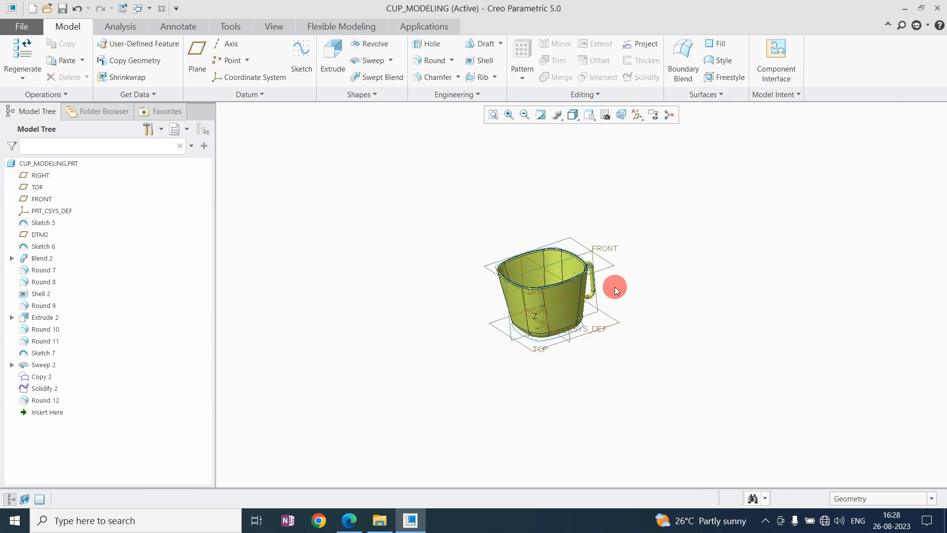
# Try an Expand-type Offset on the cup's outer side face, adding the adjoining corner face to the surface set.
pyautogui.scroll(-5, 614, 285)
pyautogui.scroll(-2, 525, 299)
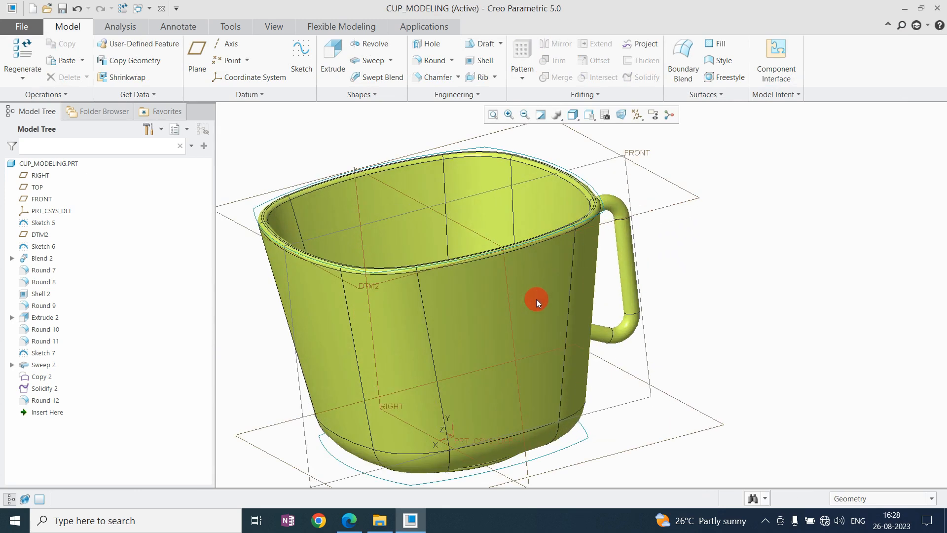
pyautogui.click(492, 270)
pyautogui.scroll(-3, 526, 285)
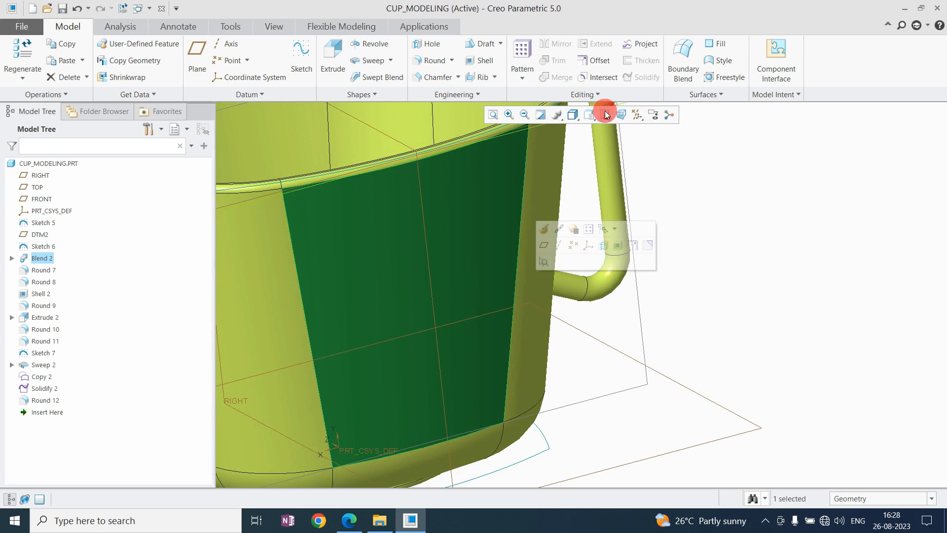
pyautogui.click(597, 64)
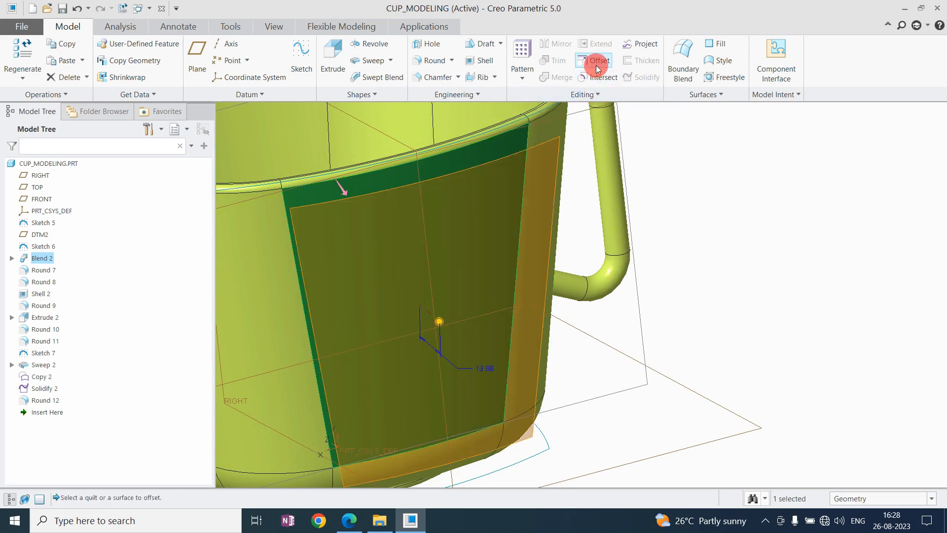
pyautogui.scroll(6, 489, 299)
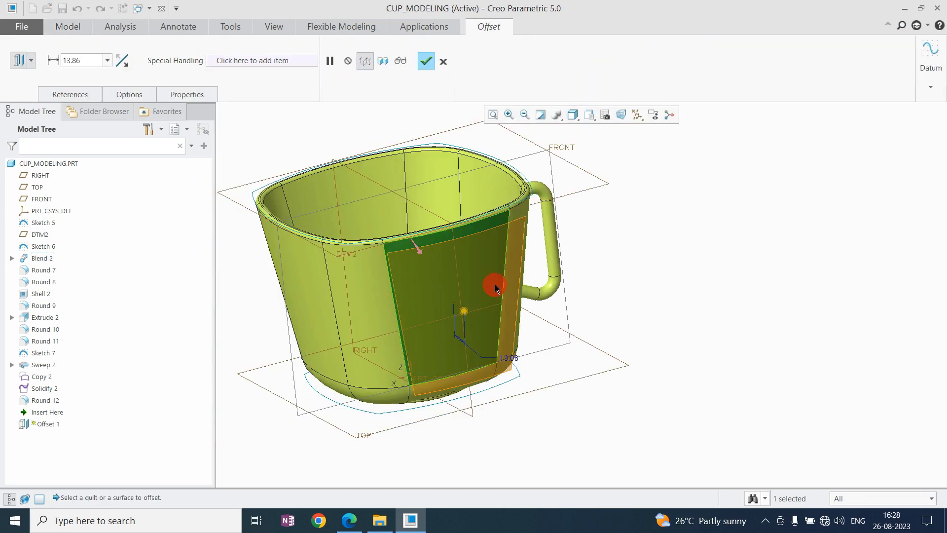
pyautogui.click(77, 94)
pyautogui.scroll(-4, 518, 236)
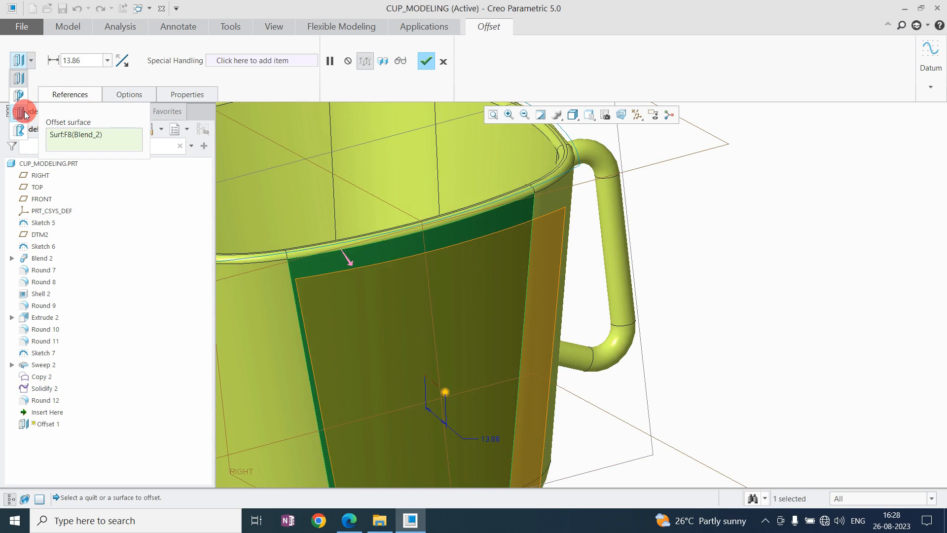
pyautogui.click(19, 115)
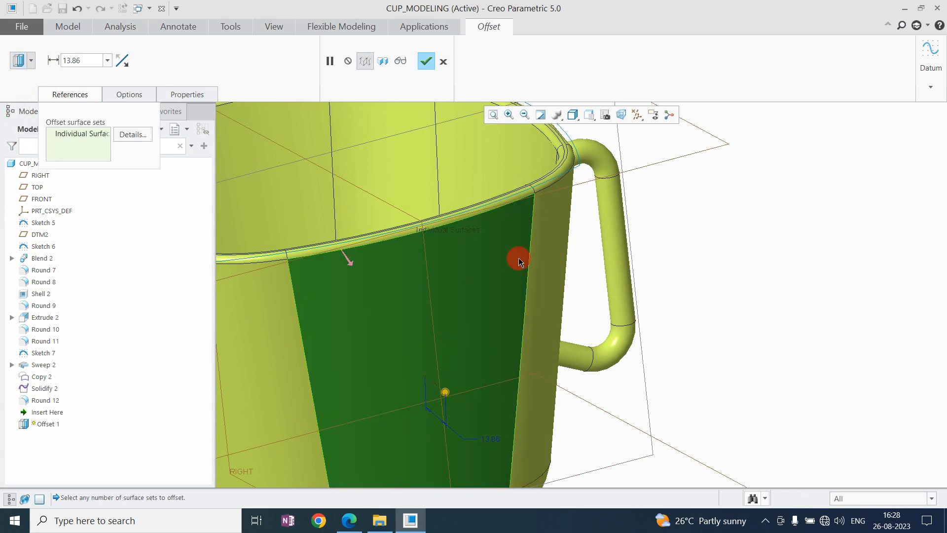
pyautogui.scroll(3, 533, 220)
pyautogui.keyDown('ctrl'); pyautogui.click(454, 260); pyautogui.keyUp('ctrl')
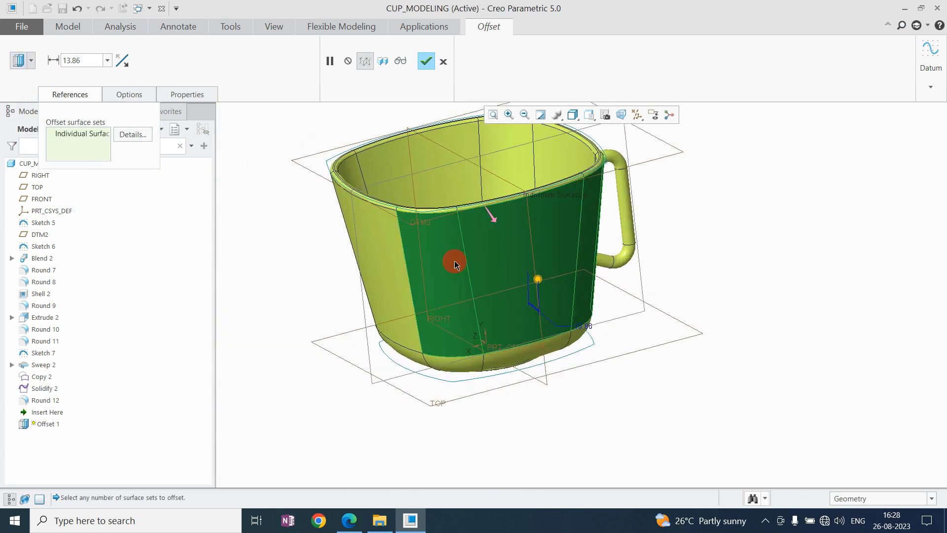
# Set the expand offset distance to 2.
pyautogui.click(134, 97)
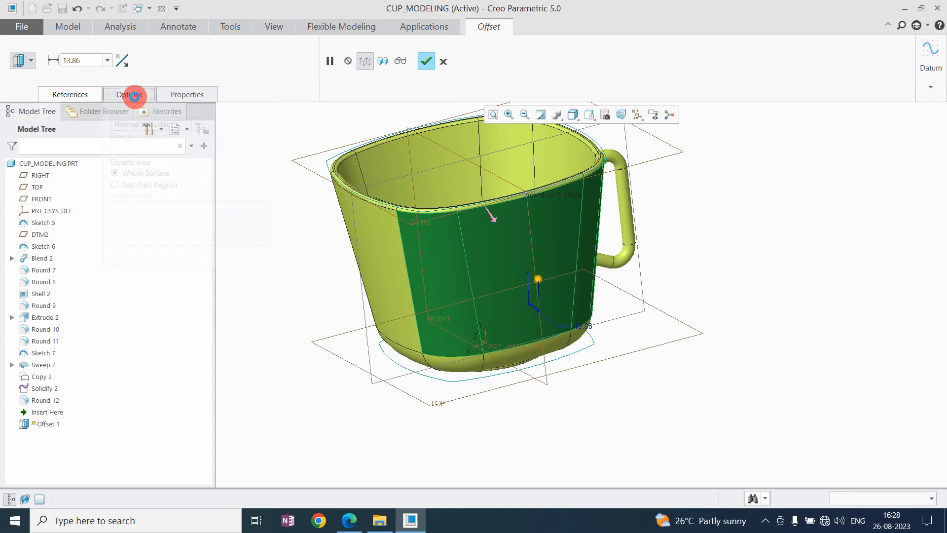
pyautogui.click(141, 173)
pyautogui.click(99, 119)
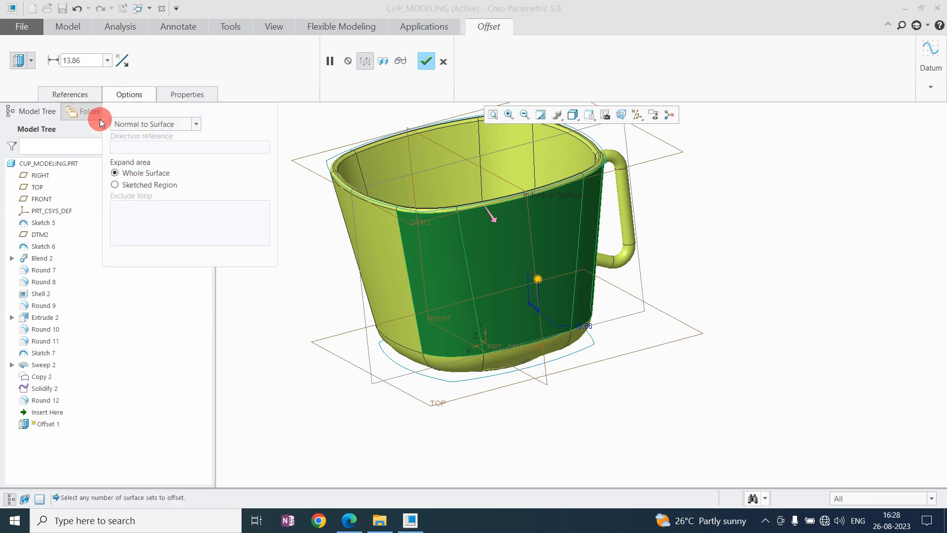
pyautogui.click(82, 93)
pyautogui.doubleClick(77, 59)
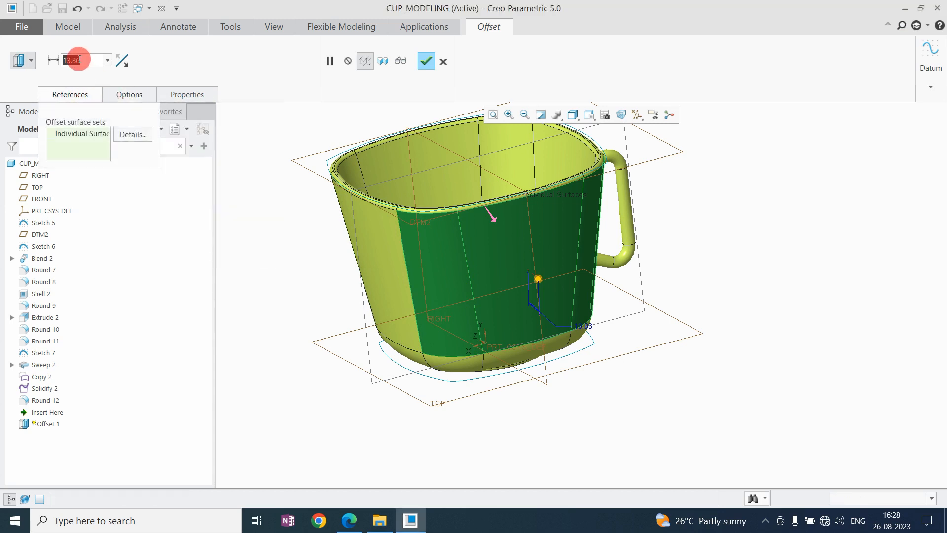
pyautogui.write('2')
pyautogui.press('Return')
# Limit the offset to a Sketched Region and open its sketch on the FRONT plane with RIGHT as reference.
pyautogui.click(130, 94)
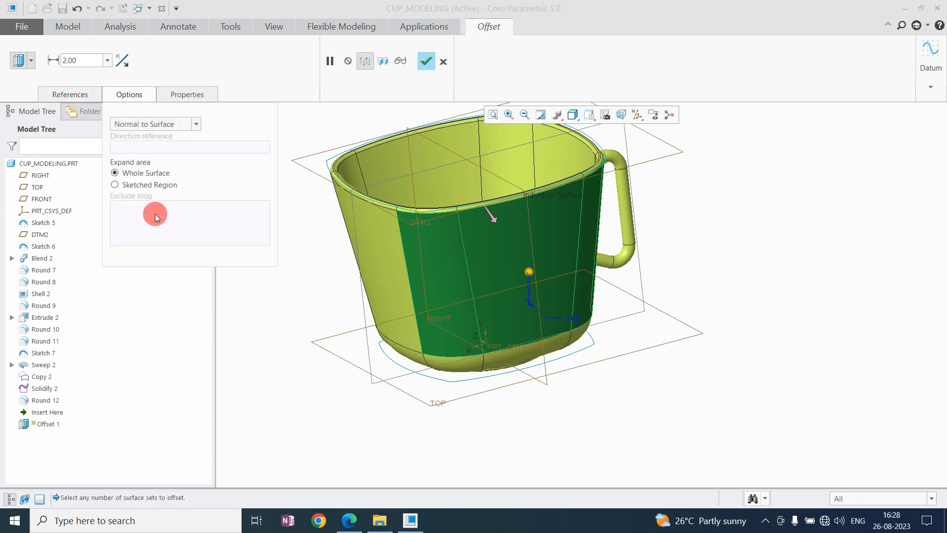
pyautogui.click(150, 187)
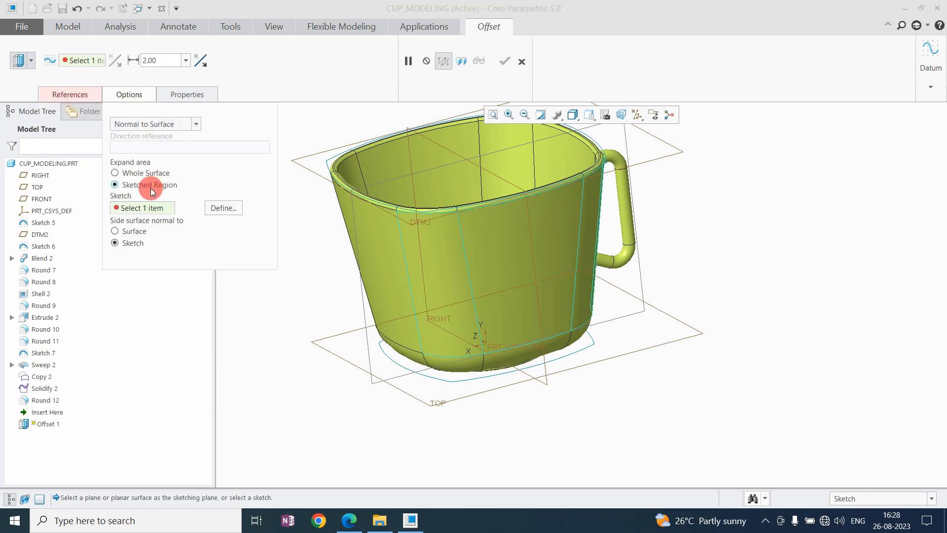
pyautogui.click(225, 208)
pyautogui.hotkey('ctrl', 'd')
pyautogui.click(550, 188)
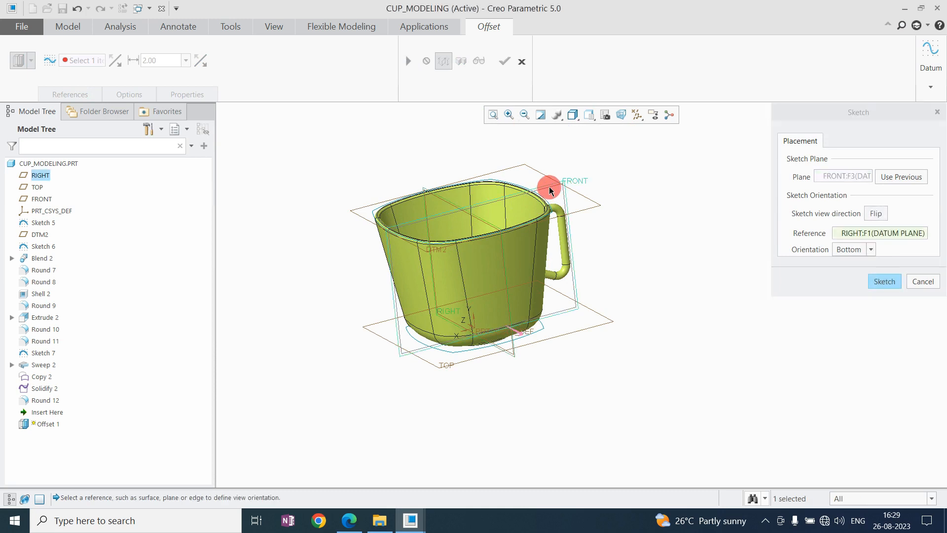
pyautogui.click(884, 281)
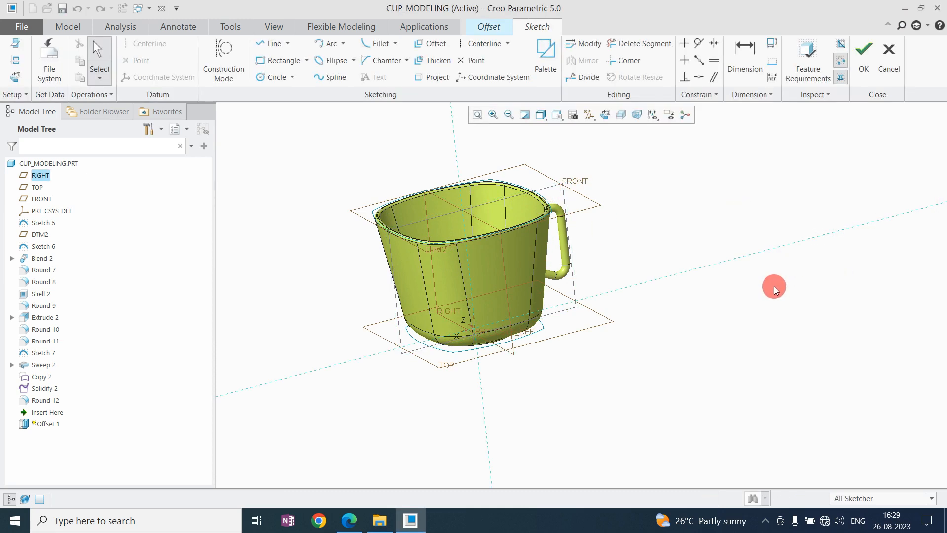
# Reorient the region sketch so the RIGHT reference faces Left and the view direction is flipped, showing the cup upright.
pyautogui.click(607, 117)
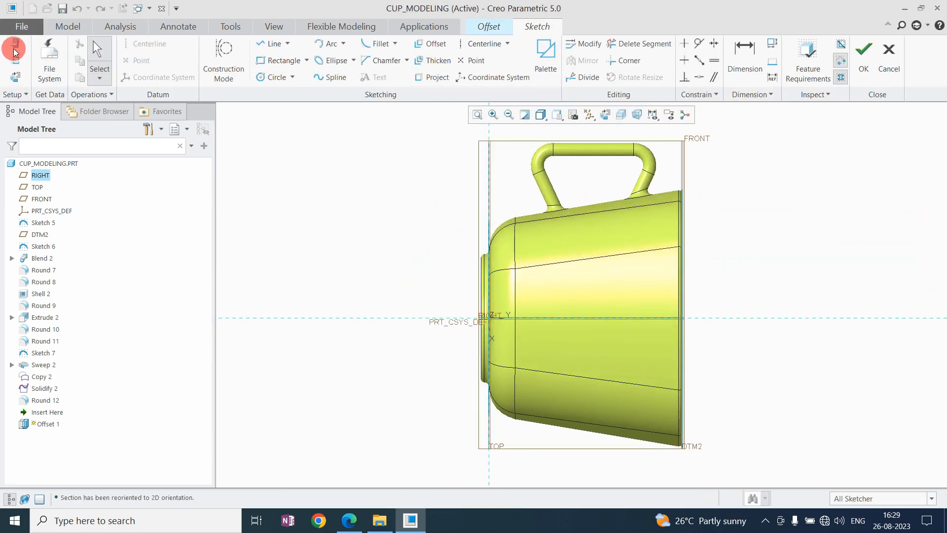
pyautogui.click(16, 44)
pyautogui.click(850, 249)
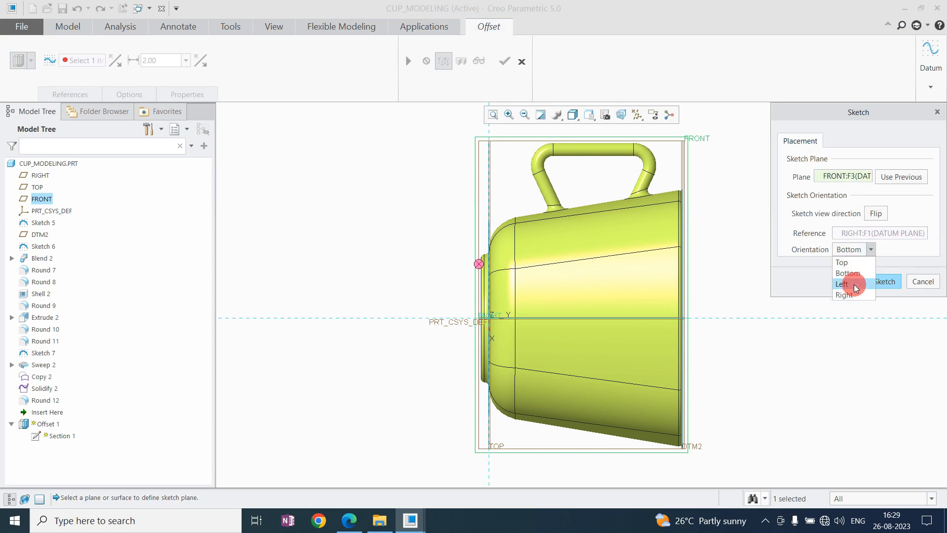
pyautogui.click(853, 283)
pyautogui.click(876, 213)
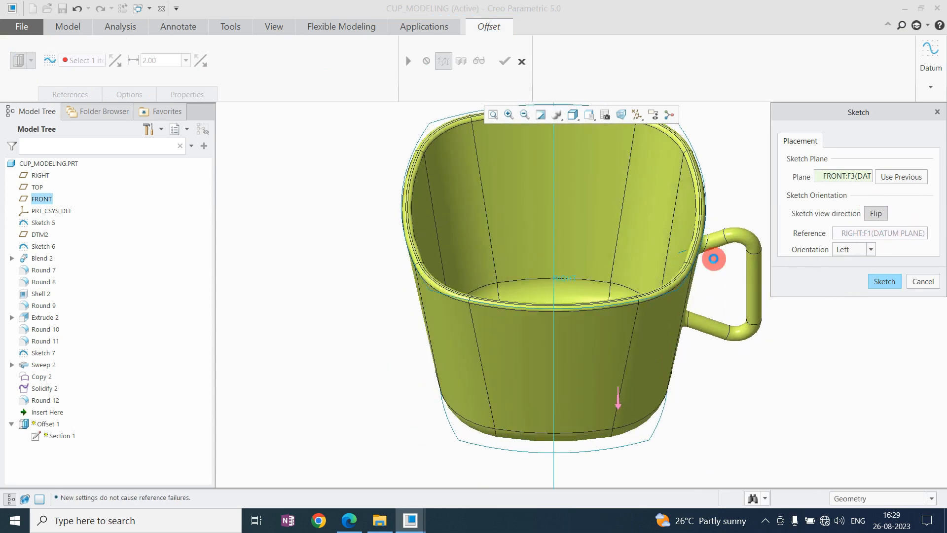
pyautogui.middleClick(701, 252)
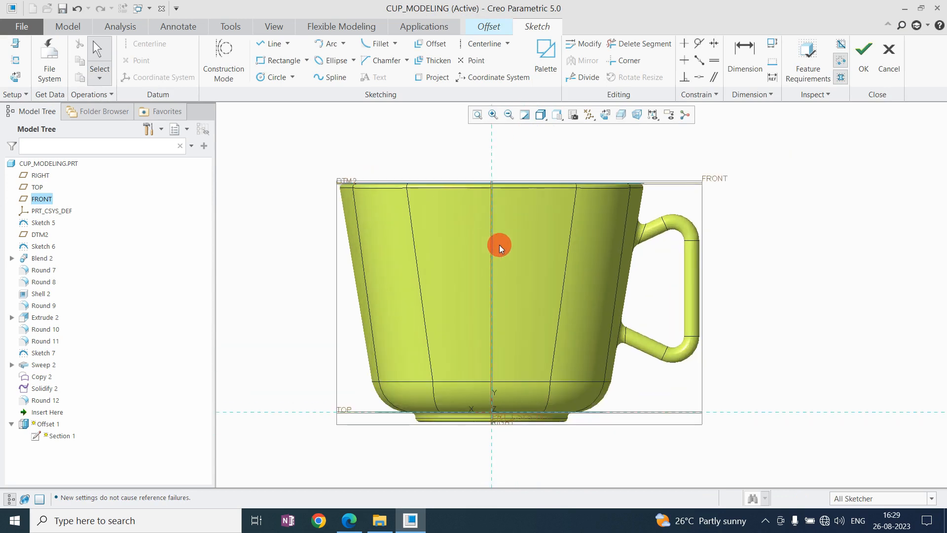
# Sketch a horizontal centerline about 98.5 above the TOP plane and move its height dimension to the side away from the handle.
pyautogui.click(482, 43)
pyautogui.click(462, 225)
pyautogui.click(567, 224)
pyautogui.middleClick(383, 152)
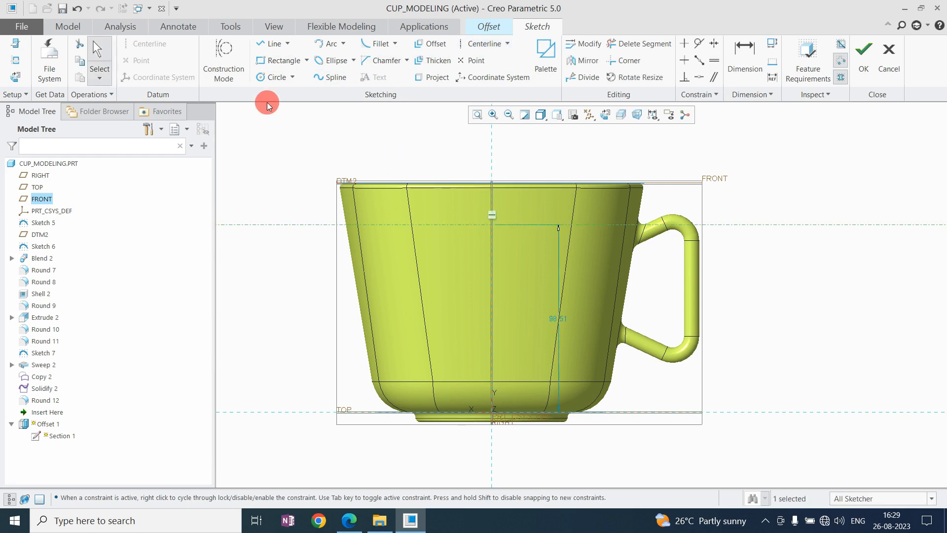
pyautogui.click(419, 147)
pyautogui.scroll(-3, 467, 194)
pyautogui.scroll(3, 463, 174)
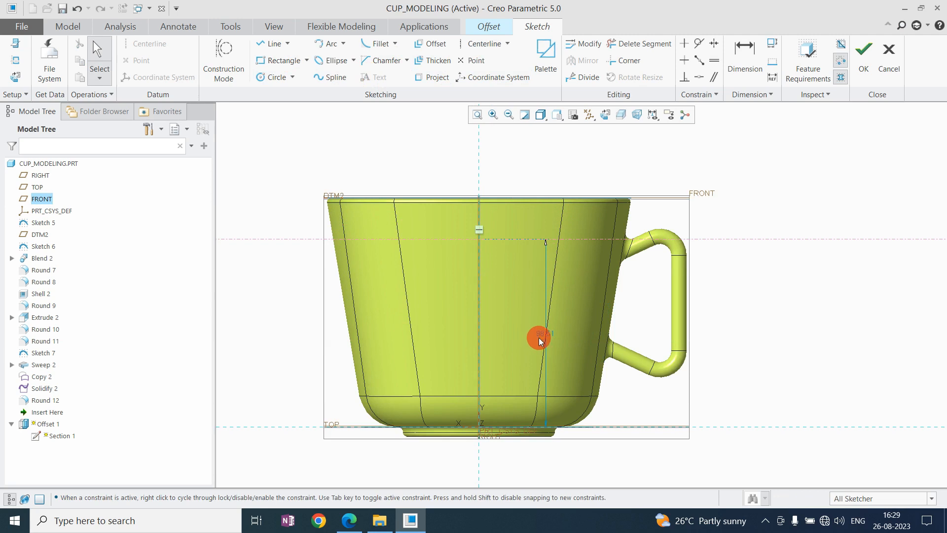
pyautogui.moveTo(543, 336); pyautogui.dragTo(360, 306)
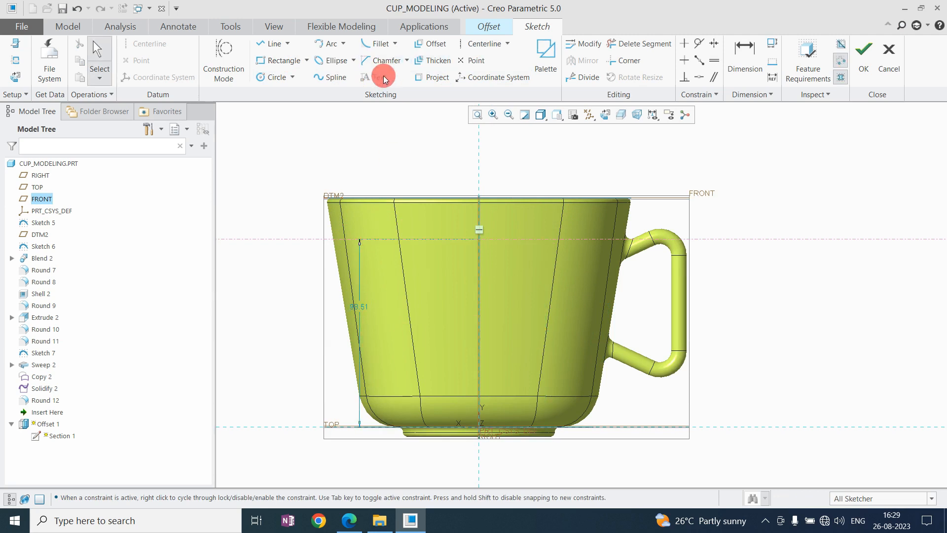
# Discard the region sketch and cancel the offset feature.
pyautogui.click(889, 59)
pyautogui.click(534, 285)
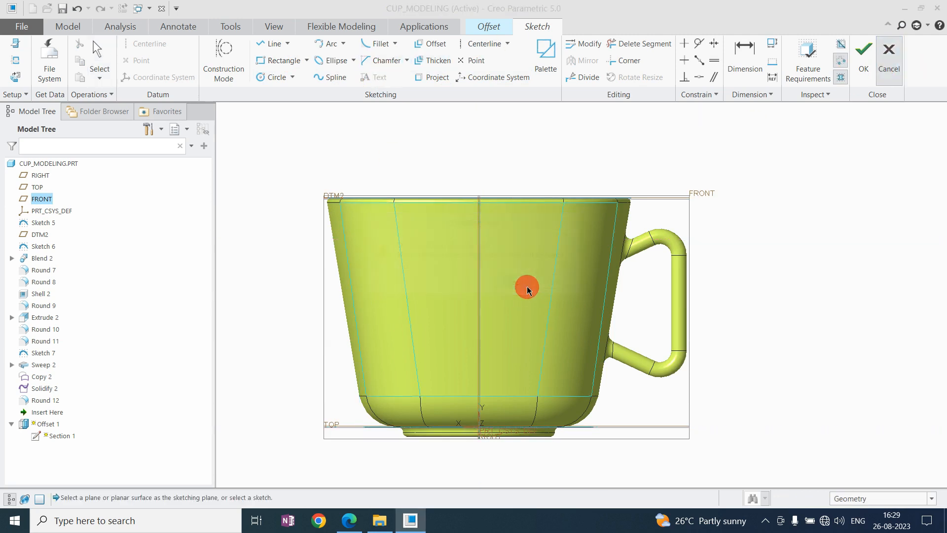
pyautogui.click(521, 61)
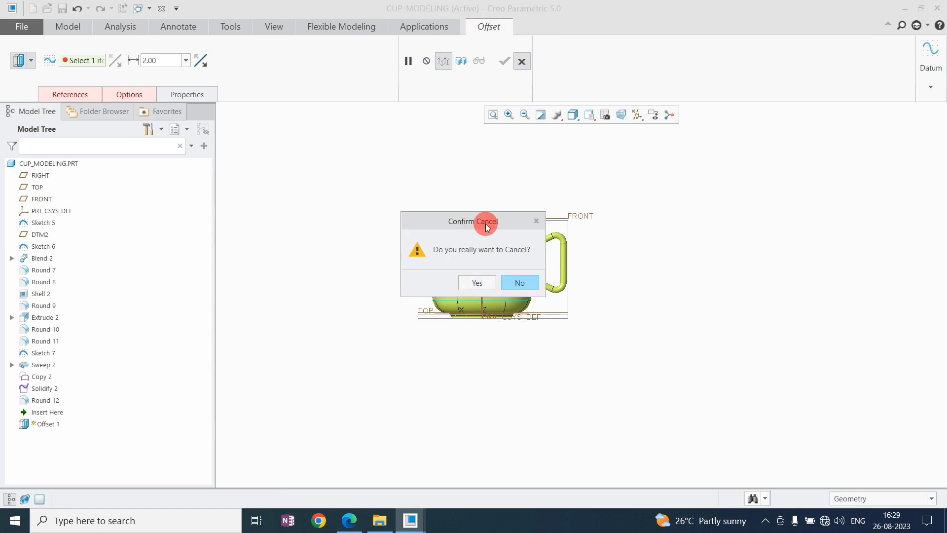
pyautogui.click(483, 279)
pyautogui.scroll(2, 493, 221)
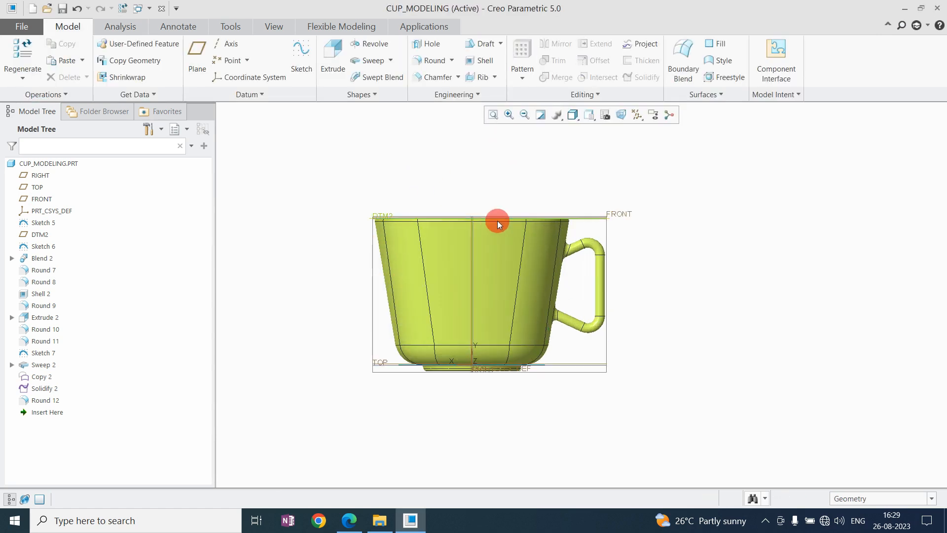
# Start a new sketch on the FRONT datum plane with RIGHT as the orientation reference.
pyautogui.click(299, 57)
pyautogui.click(612, 209)
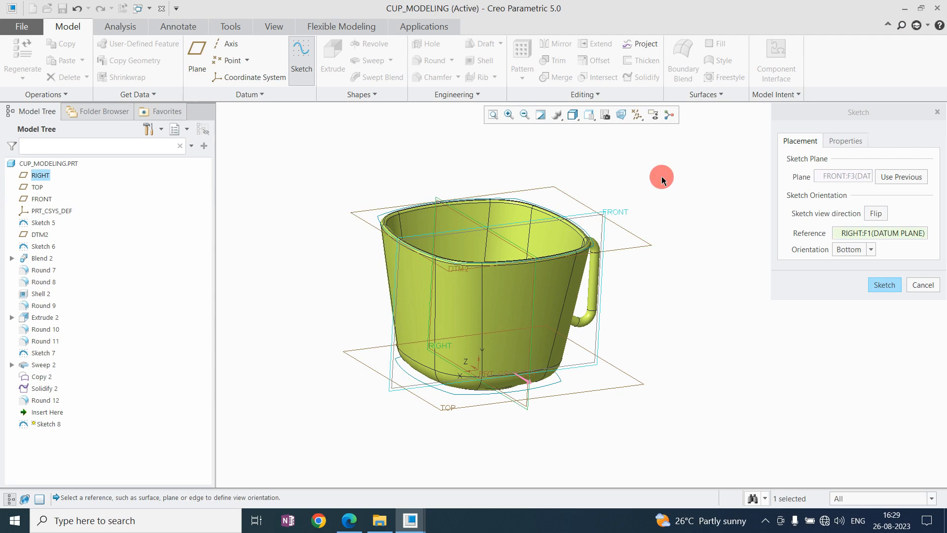
pyautogui.middleClick(684, 203)
pyautogui.click(608, 114)
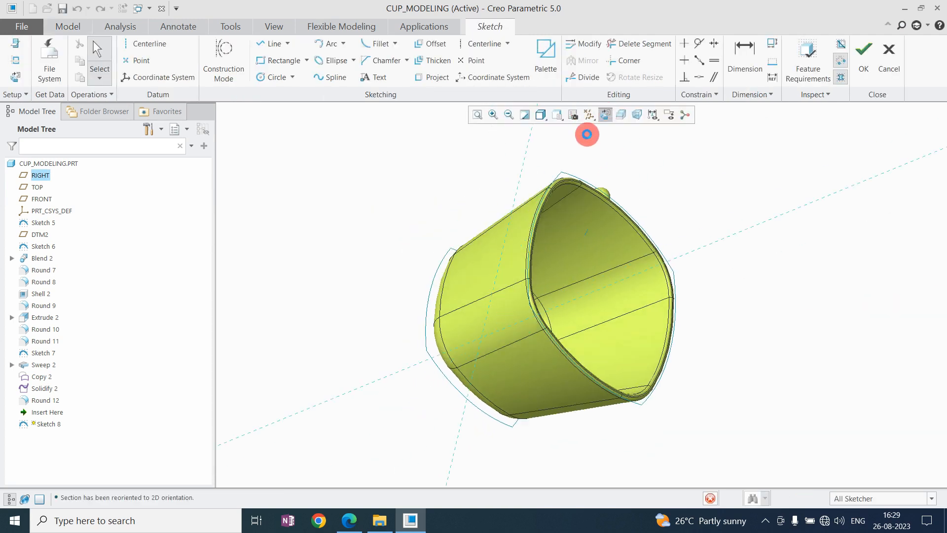
# Adjust the sketch's reference orientation and flip its view direction so the cup stands upright with the handle on its right side.
pyautogui.click(18, 59)
pyautogui.click(859, 250)
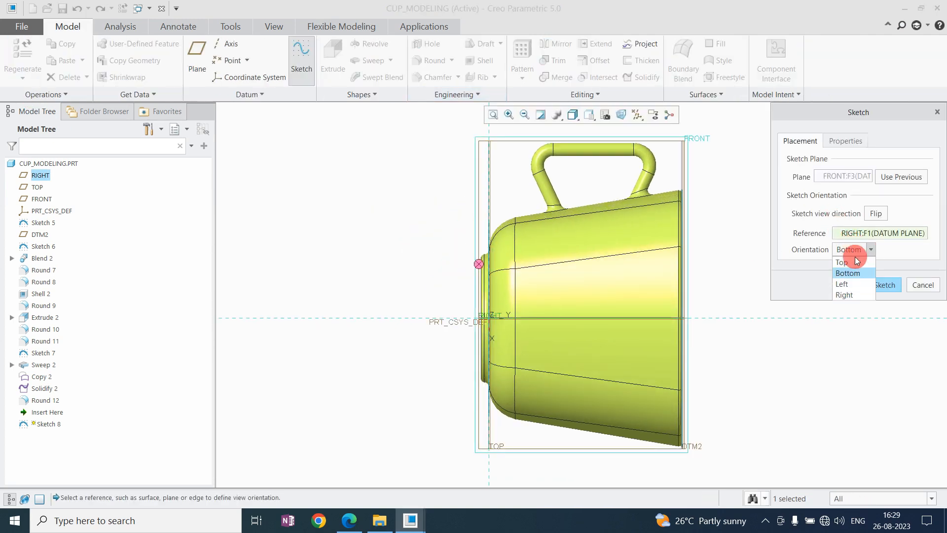
pyautogui.click(848, 271)
pyautogui.click(876, 214)
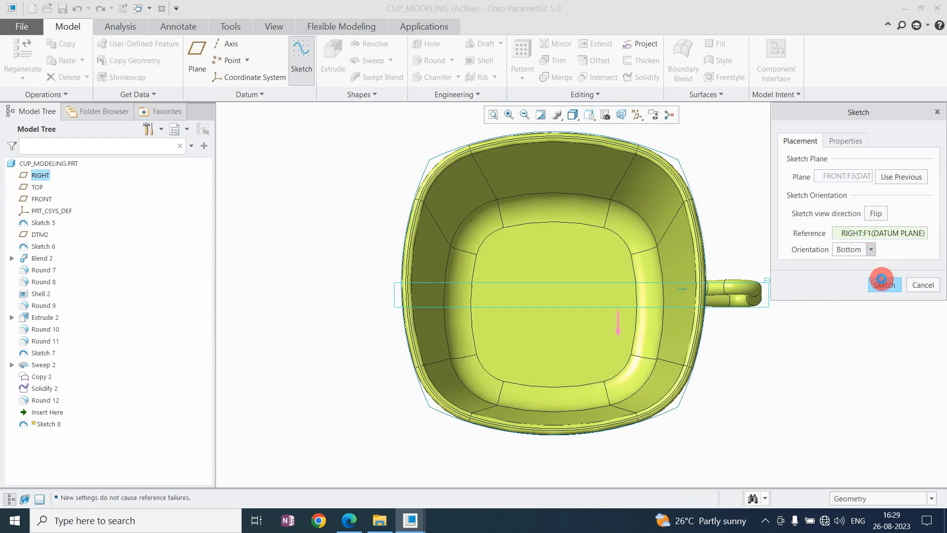
pyautogui.click(881, 280)
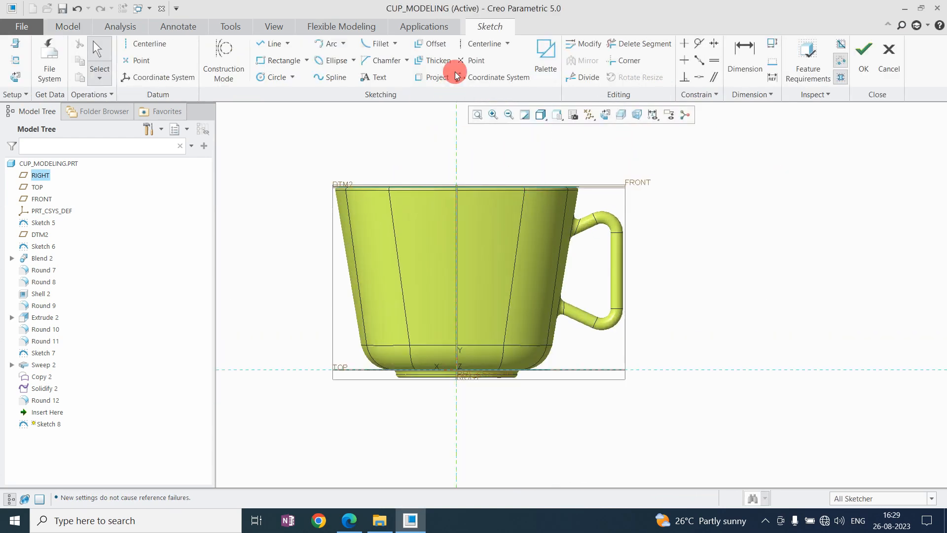
# Sketch a horizontal centerline 90 above the TOP plane and place its height dimension beyond the handle.
pyautogui.click(476, 44)
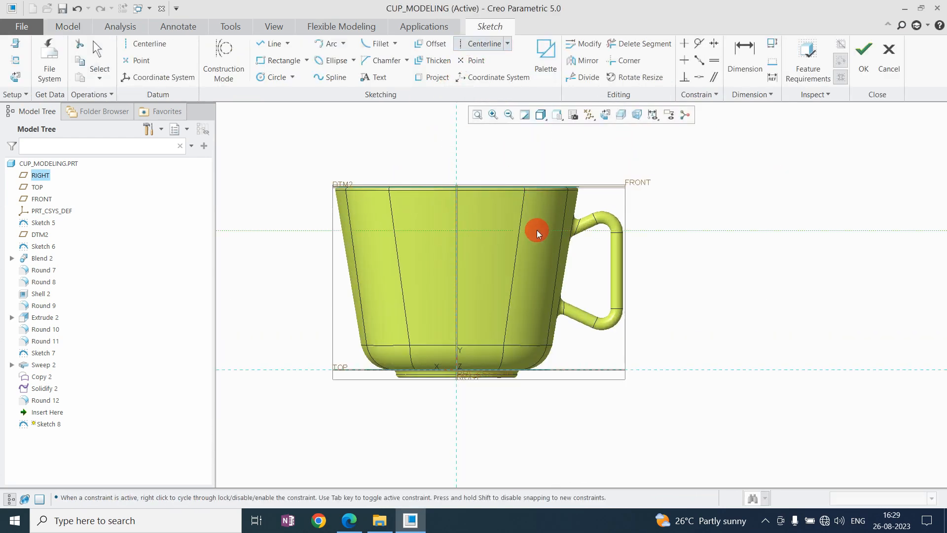
pyautogui.click(653, 229)
pyautogui.middleClick(653, 229)
pyautogui.scroll(-1, 440, 211)
pyautogui.doubleClick(513, 320)
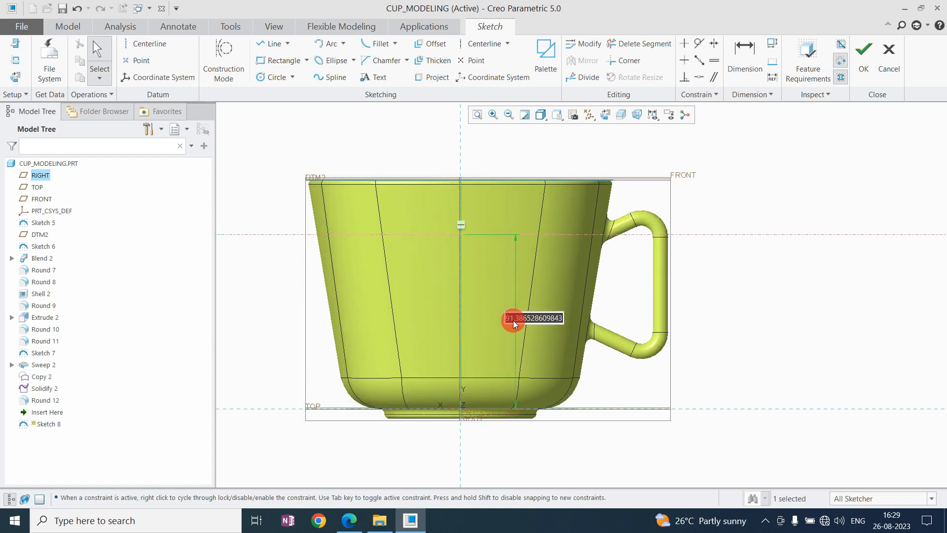
pyautogui.write('90')
pyautogui.press('Return')
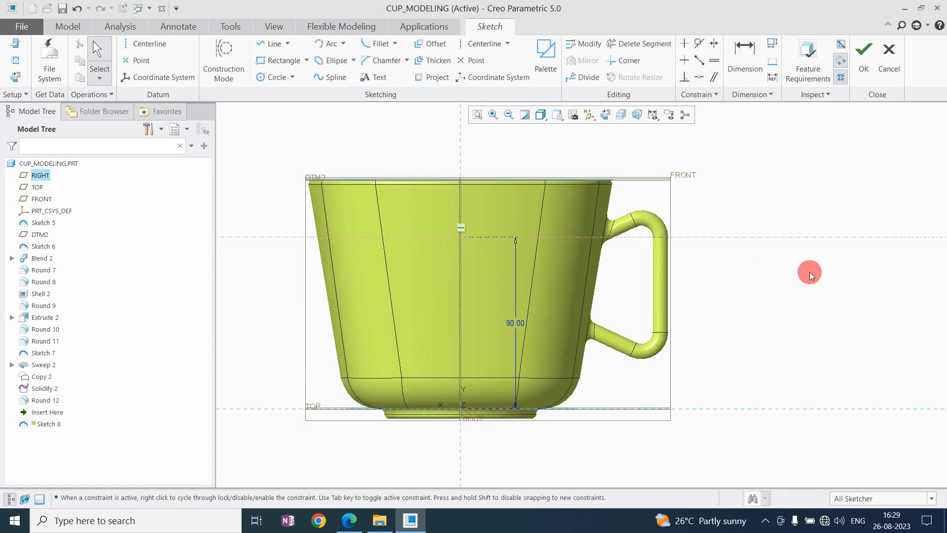
pyautogui.moveTo(513, 320); pyautogui.dragTo(759, 322)
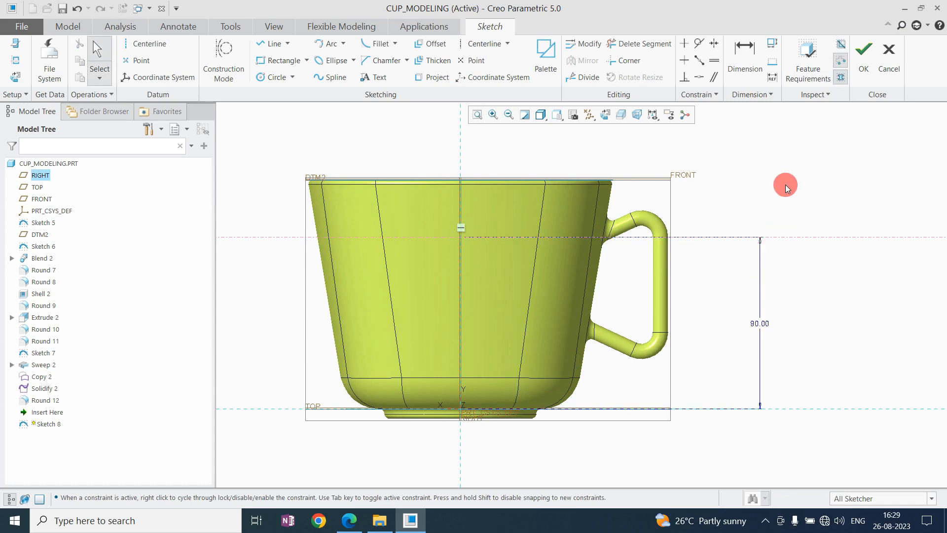
# Add the sketch text "MDA" in the CG Times Bold font across the upper centerline on the cup wall.
pyautogui.click(366, 78)
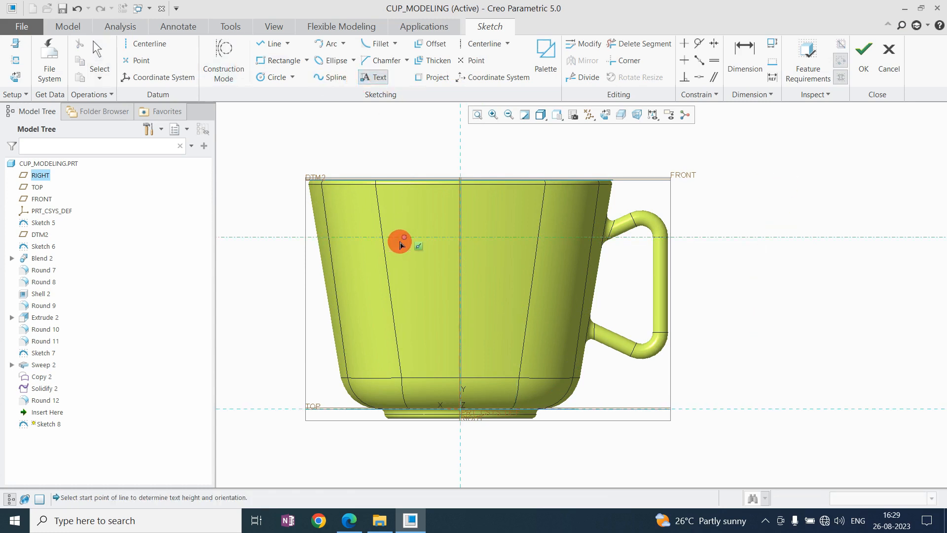
pyautogui.click(392, 252)
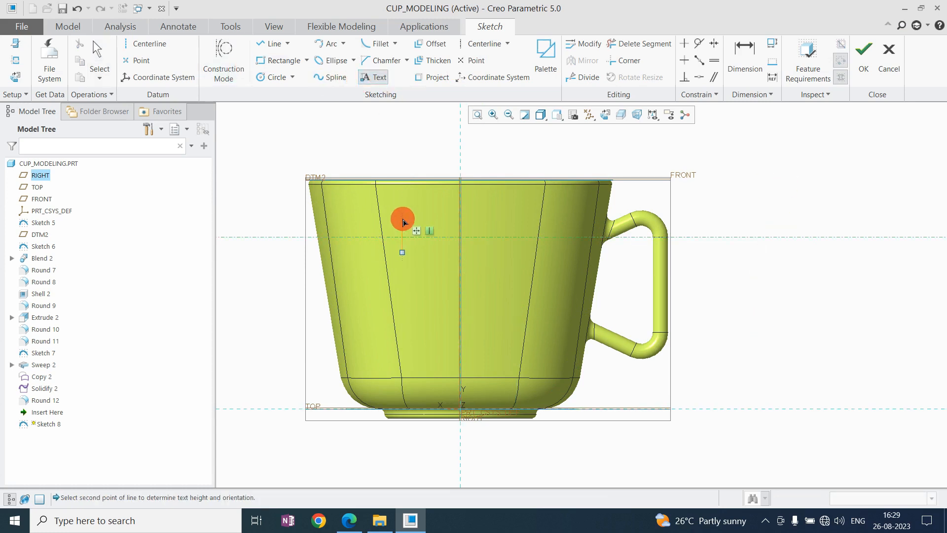
pyautogui.click(401, 217)
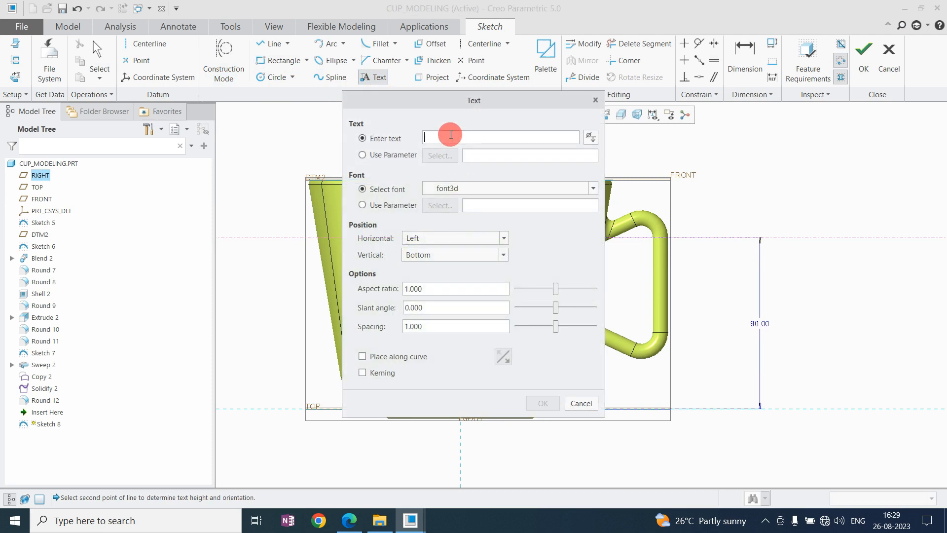
pyautogui.write('MDA')
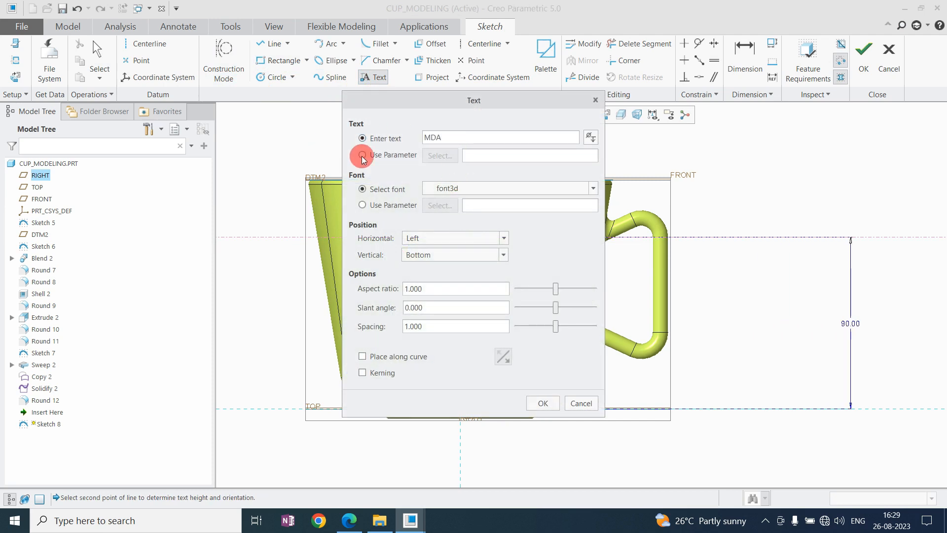
pyautogui.click(467, 188)
pyautogui.scroll(-3, 502, 330)
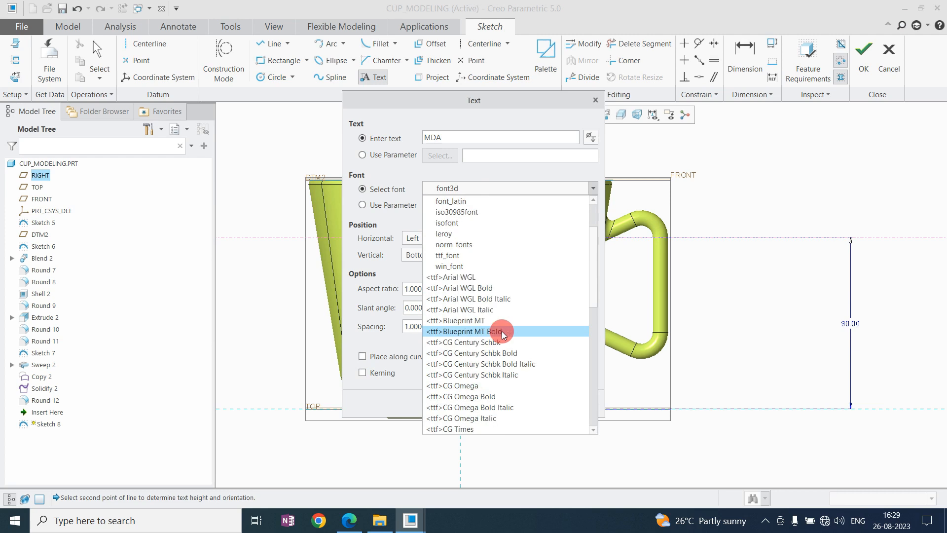
pyautogui.click(502, 375)
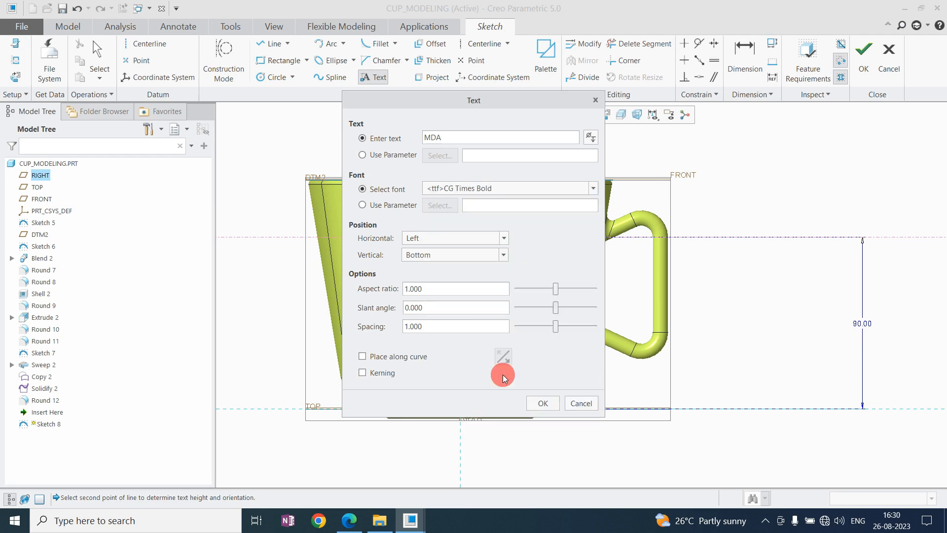
pyautogui.click(547, 403)
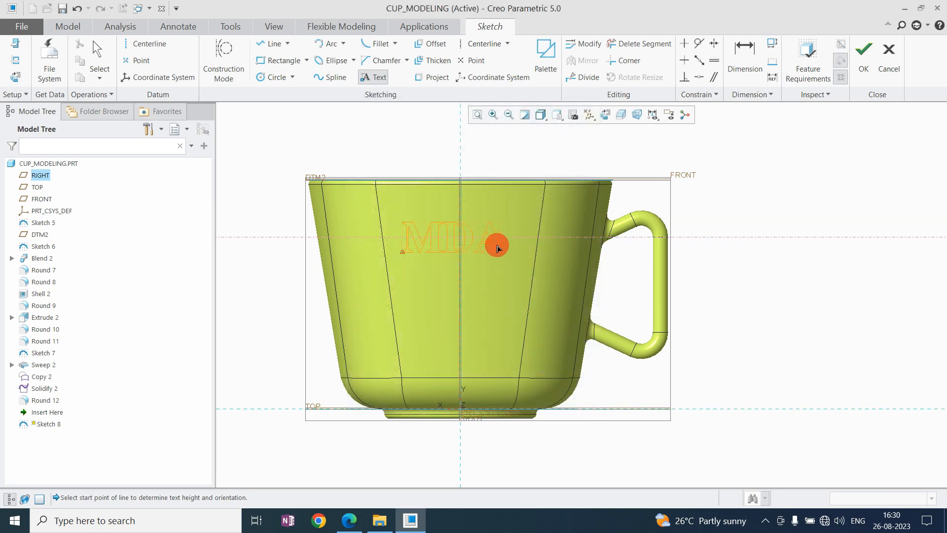
pyautogui.middleClick(441, 224)
# Set the MDA text's height to 20 and its start point 30 from the vertical reference.
pyautogui.scroll(-2, 416, 247)
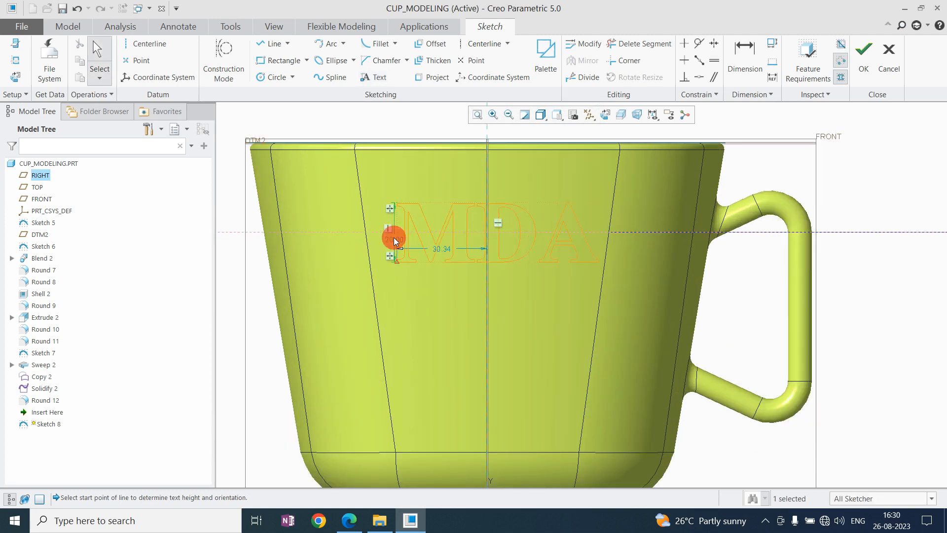
pyautogui.press('Return')
pyautogui.moveTo(441, 250); pyautogui.dragTo(440, 280)
pyautogui.doubleClick(440, 281)
pyautogui.write('30')
pyautogui.press('Return')
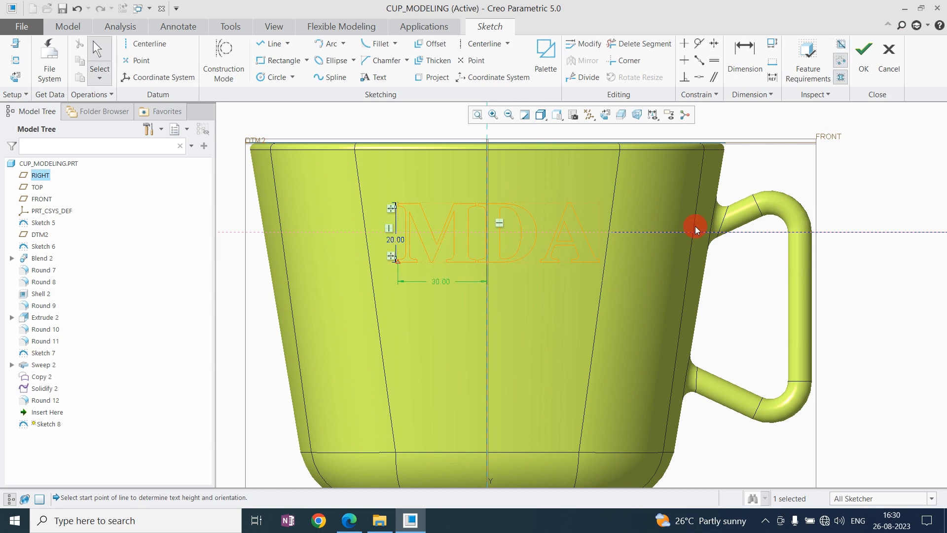
pyautogui.click(846, 167)
# Sketch a second centerline below the MDA text and constrain it horizontal.
pyautogui.scroll(-2, 410, 185)
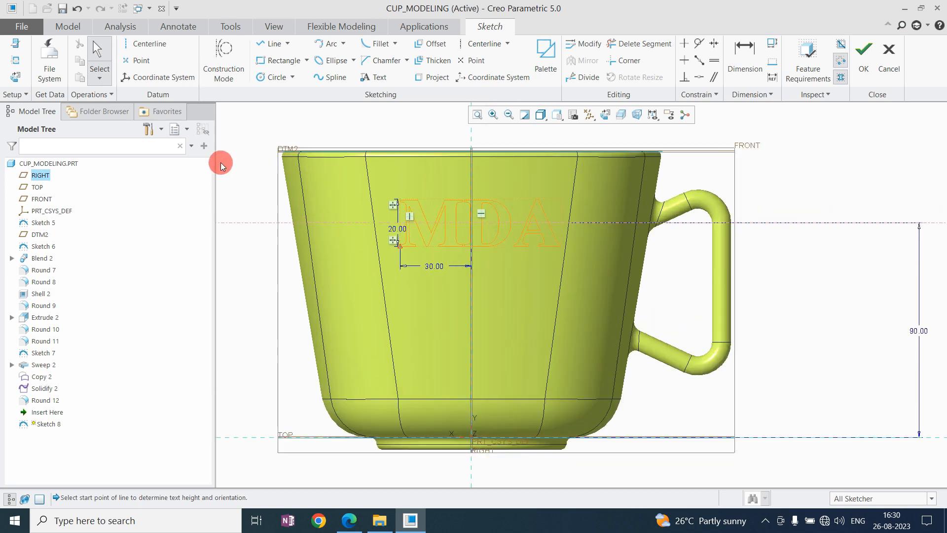
pyautogui.click(469, 44)
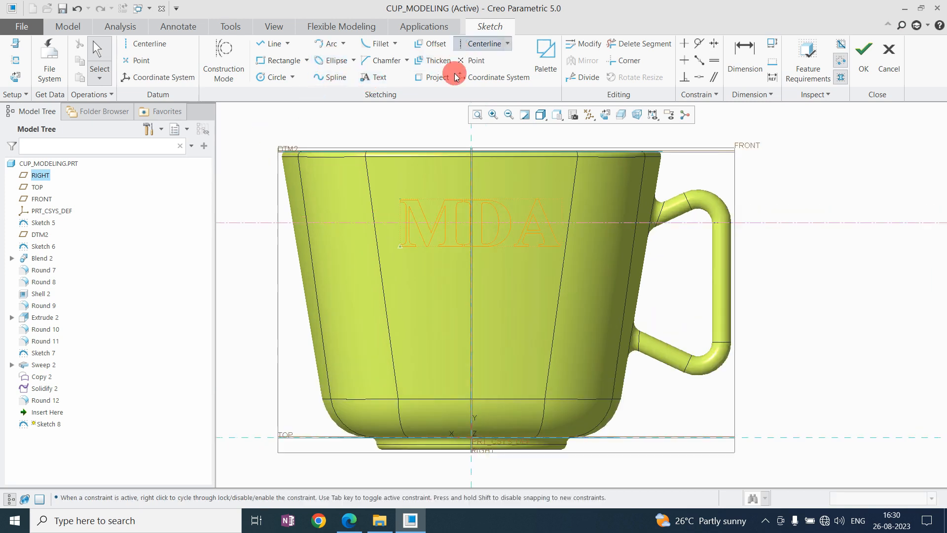
pyautogui.click(429, 299)
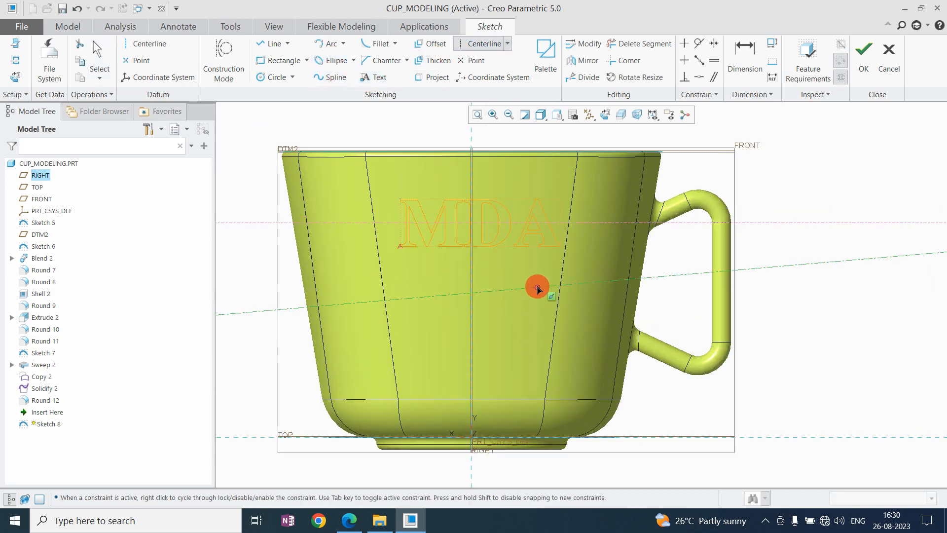
pyautogui.click(538, 289)
pyautogui.click(684, 61)
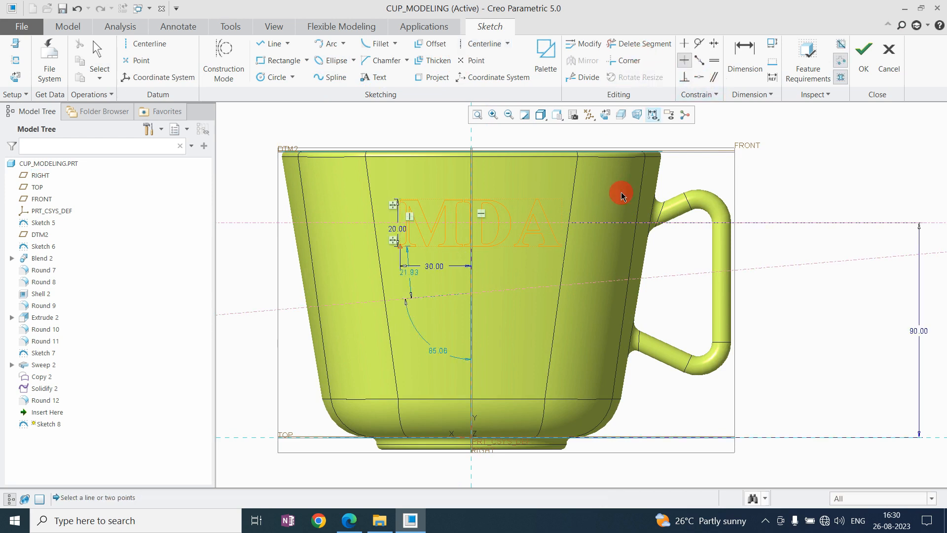
pyautogui.click(530, 292)
pyautogui.middleClick(583, 231)
# Move the lower centerline's spacing dimension clear of the text and set it to 25 below the MDA baseline.
pyautogui.moveTo(417, 282); pyautogui.dragTo(694, 269)
pyautogui.doubleClick(696, 269)
pyautogui.write('25')
pyautogui.press('Return')
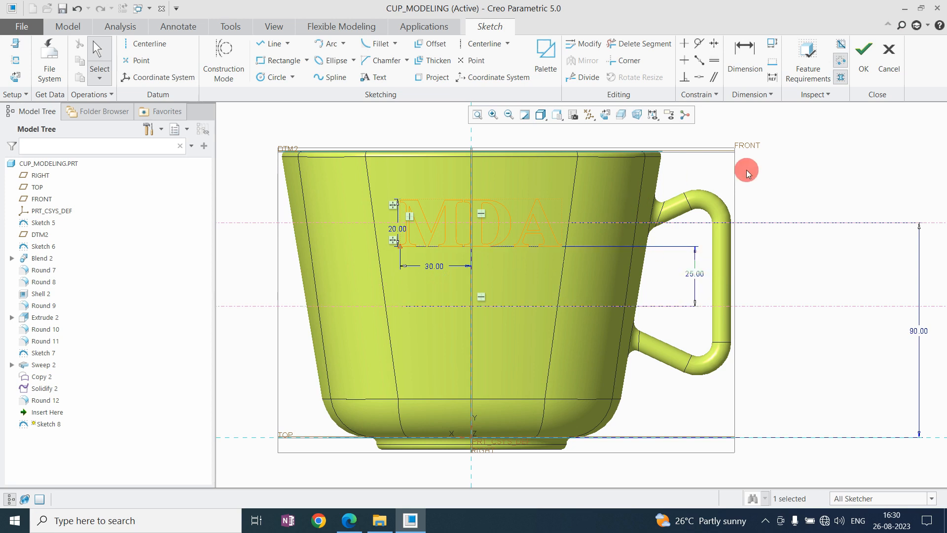
# Add the sketch text "Mechanical Design Adda" in the font3d font across the lower centerline.
pyautogui.click(374, 77)
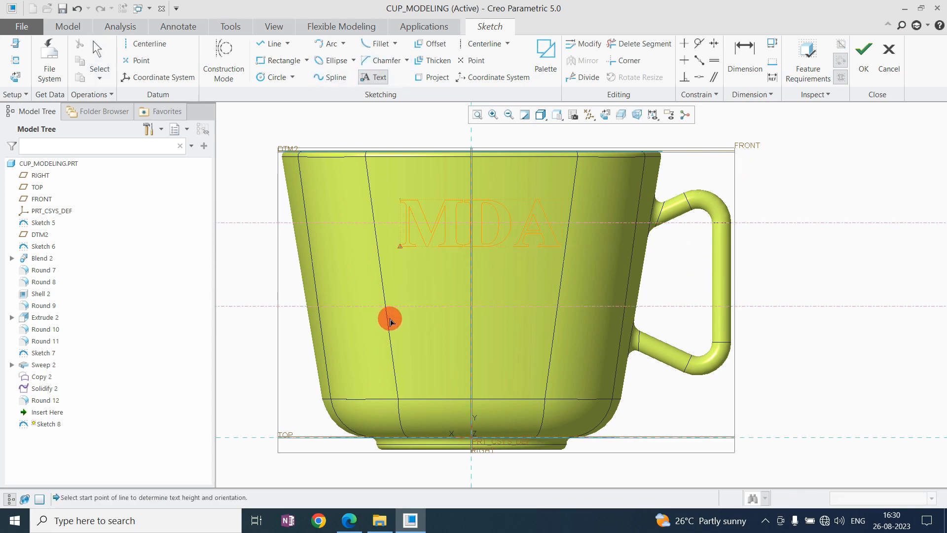
pyautogui.scroll(-3, 385, 315)
pyautogui.click(402, 320)
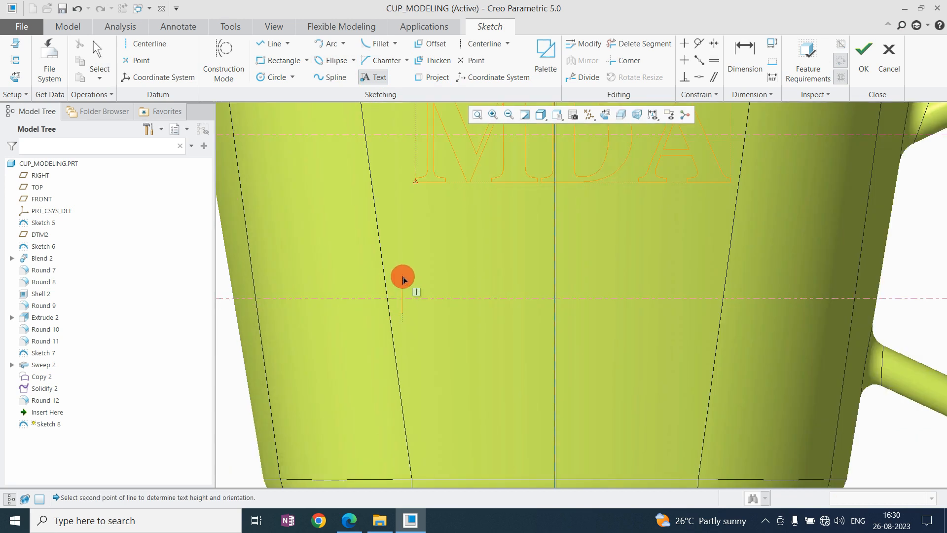
pyautogui.click(403, 280)
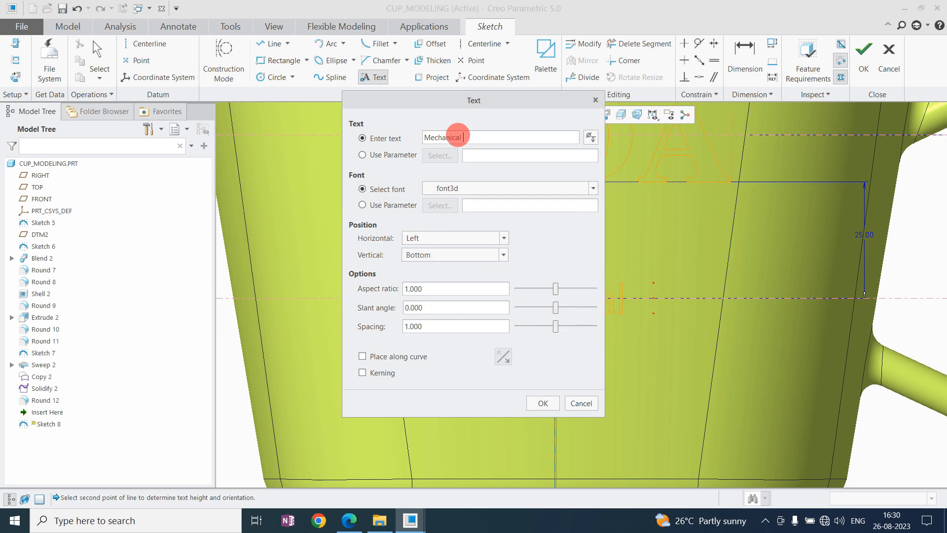
pyautogui.write('Mechanical Design ')
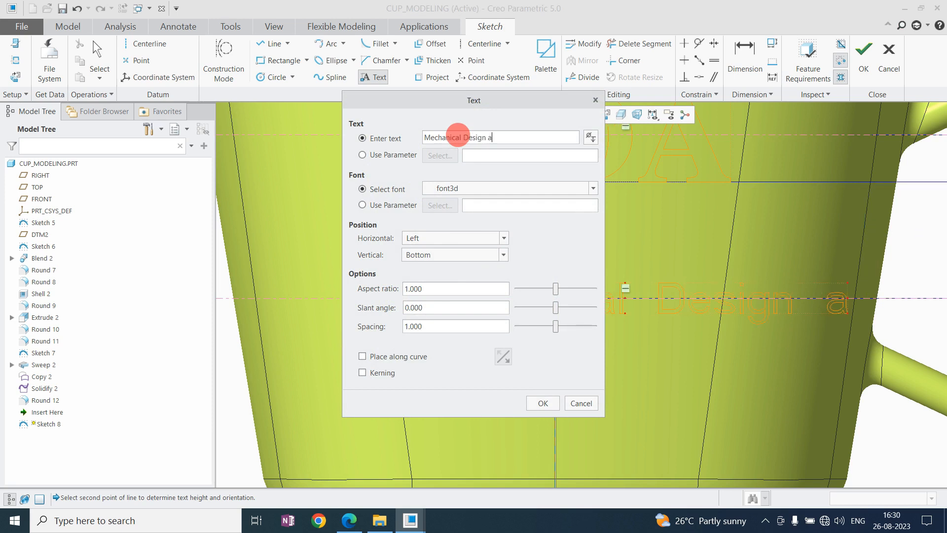
pyautogui.write('Adda')
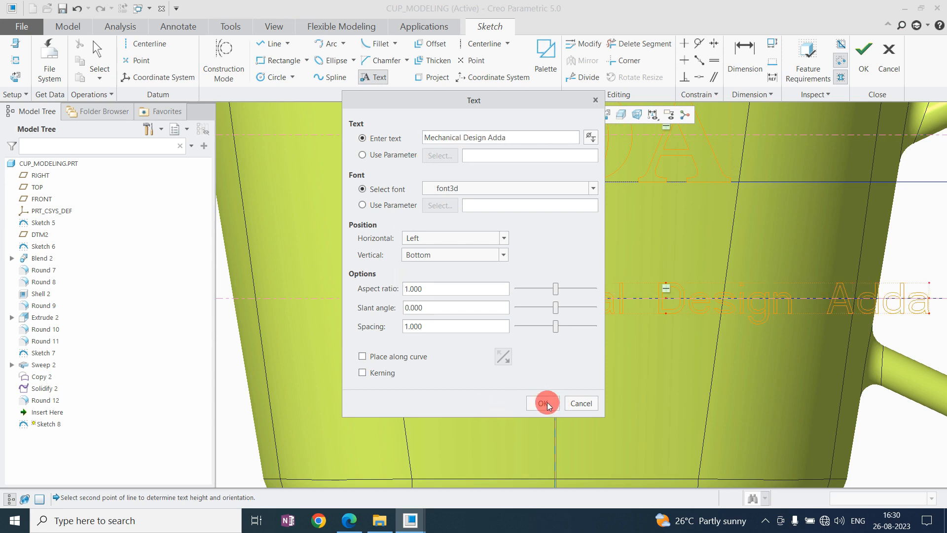
pyautogui.click(542, 403)
pyautogui.middleClick(398, 316)
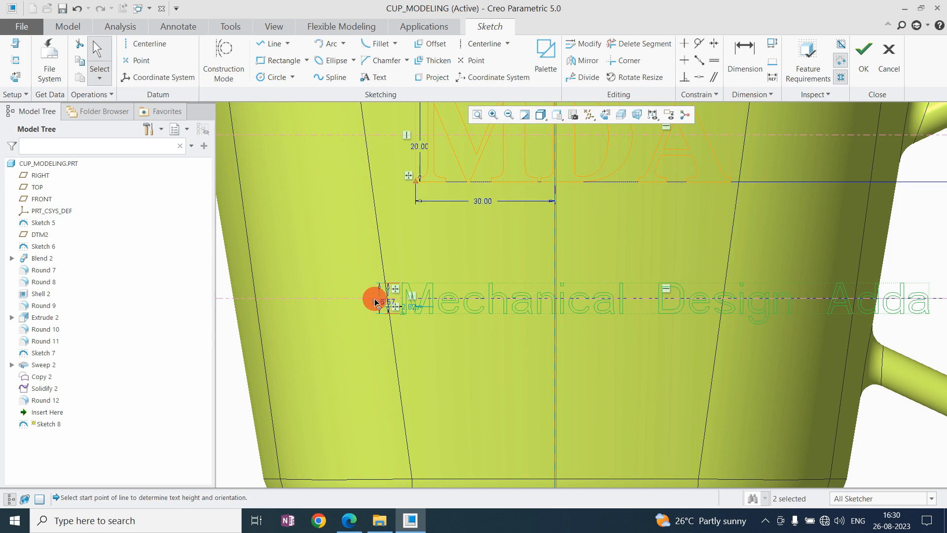
# Set the height of the "Mechanical Design Adda" text to 4 after trying 3.
pyautogui.doubleClick(354, 256)
pyautogui.write('3')
pyautogui.press('Return')
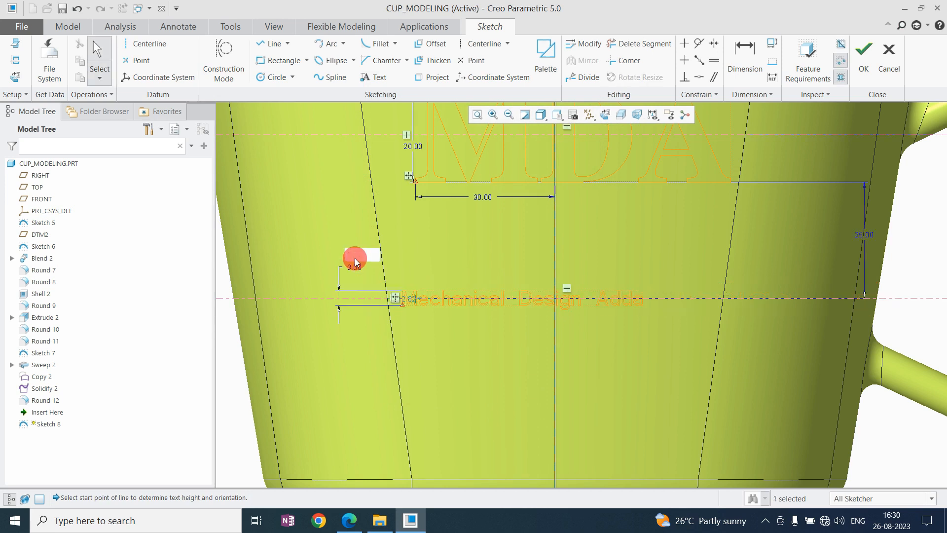
pyautogui.doubleClick(355, 269)
pyautogui.write('4')
pyautogui.press('Return')
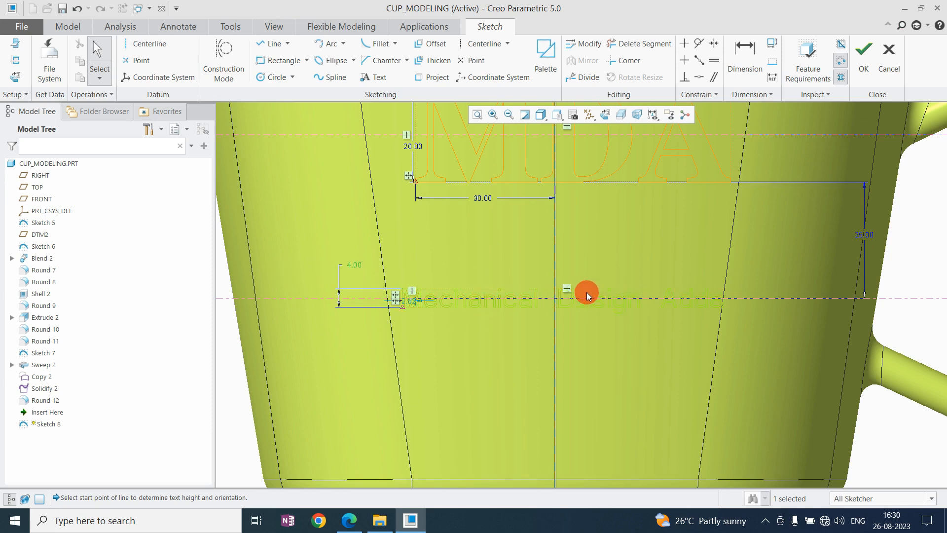
# Dimension the lower text's start point from the vertical reference and set the distance to 32 after trying 30.
pyautogui.moveTo(409, 301); pyautogui.dragTo(494, 353)
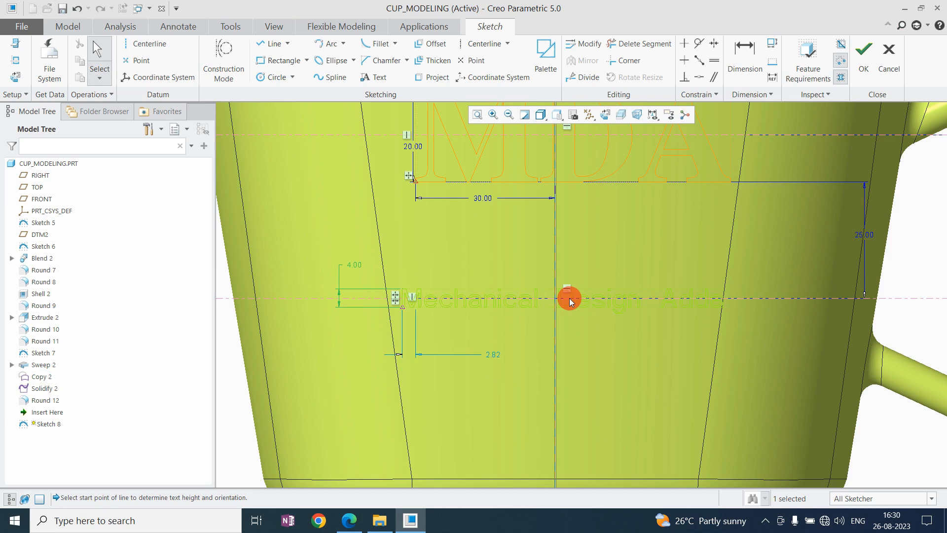
pyautogui.click(740, 50)
pyautogui.click(555, 343)
pyautogui.middleClick(521, 328)
pyautogui.write('30')
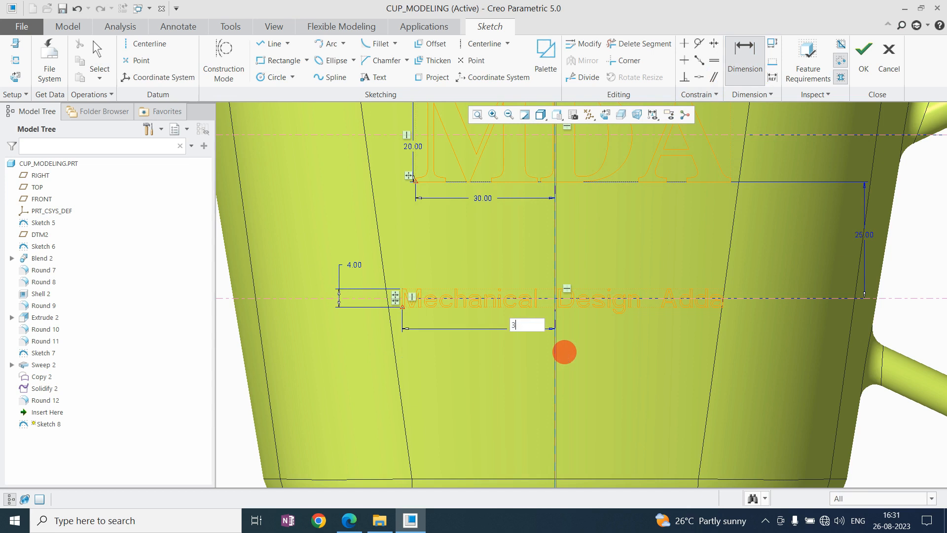
pyautogui.press('Return')
pyautogui.doubleClick(522, 330)
pyautogui.write('32')
pyautogui.press('Return')
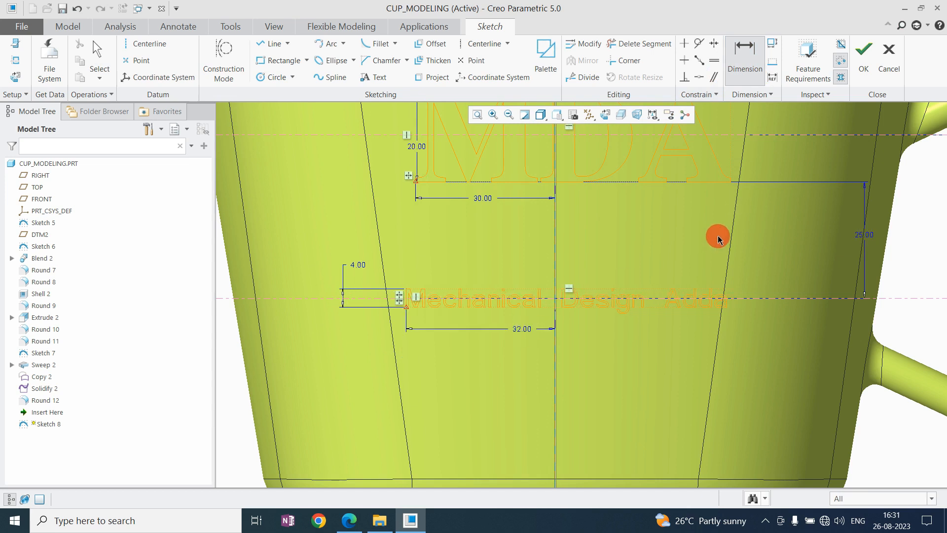
pyautogui.middleClick(847, 251)
# Set the lower centerline's spacing below the MDA baseline to 10 after trying 20, 15 and 14.
pyautogui.doubleClick(860, 234)
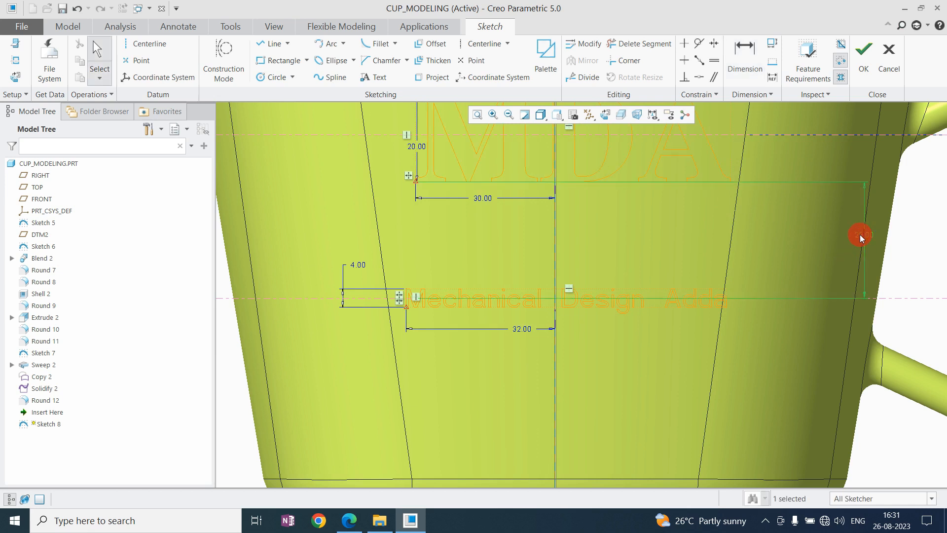
pyautogui.write('20')
pyautogui.press('Return')
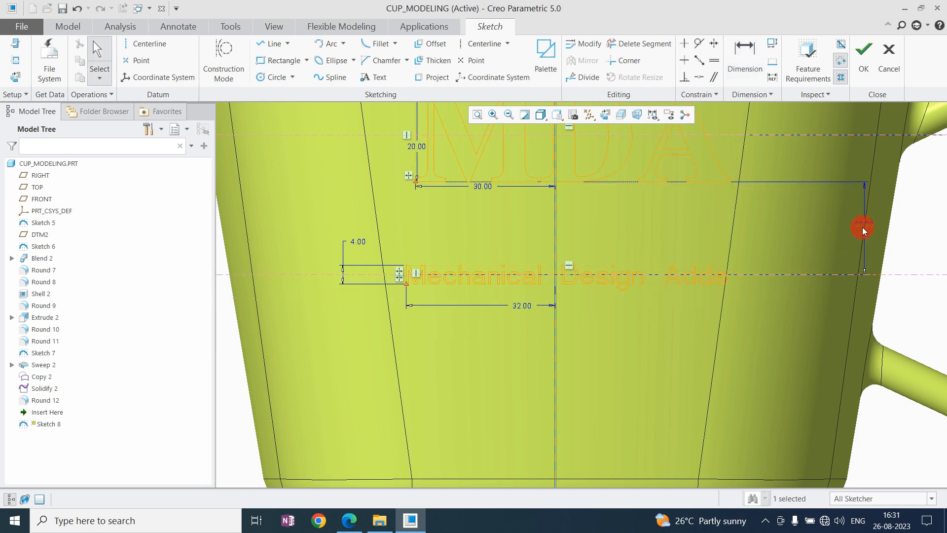
pyautogui.write('15')
pyautogui.press('Return')
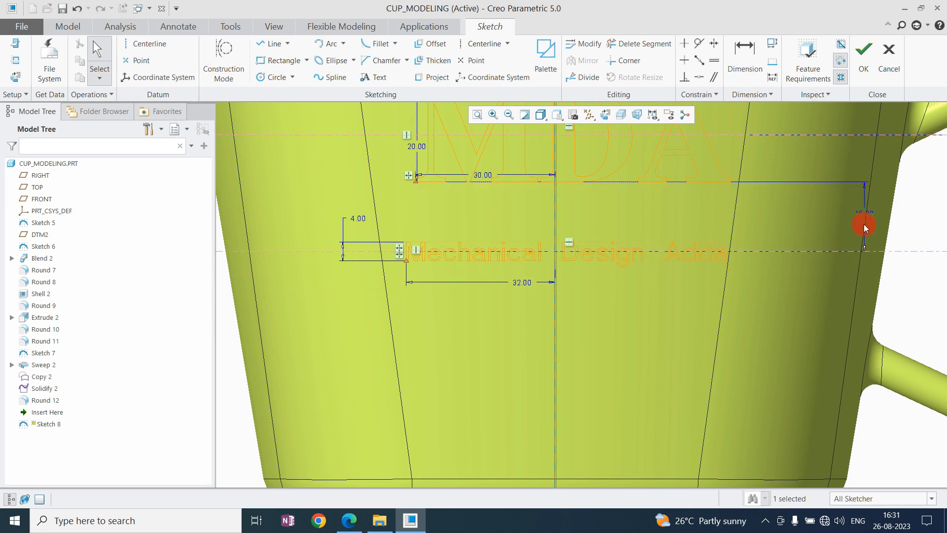
pyautogui.doubleClick(865, 214)
pyautogui.write('14')
pyautogui.press('Return')
pyautogui.doubleClick(860, 212)
pyautogui.write('10')
pyautogui.press('Return')
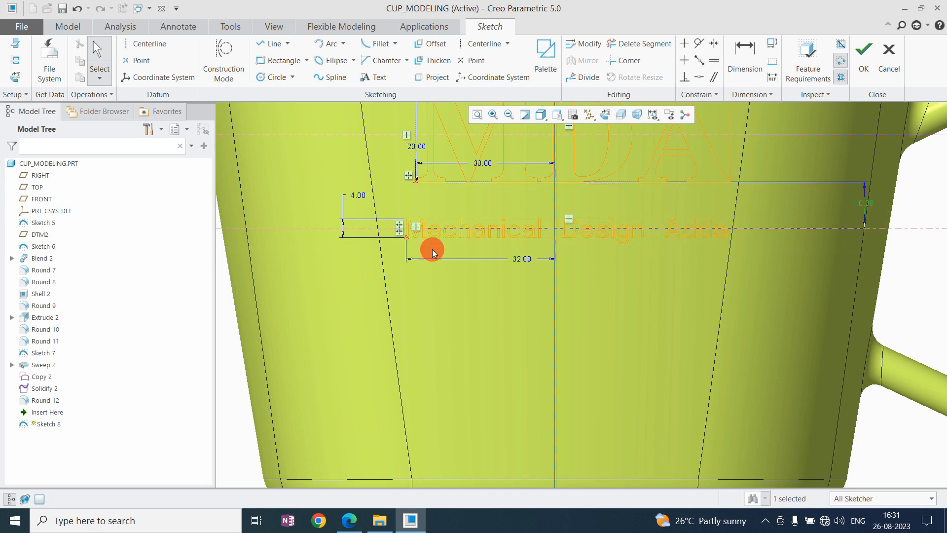
# Set the start distance of both the lower text and the MDA text from the vertical reference to 33.
pyautogui.scroll(2, 406, 288)
pyautogui.scroll(-2, 466, 250)
pyautogui.doubleClick(482, 279)
pyautogui.write('33')
pyautogui.press('Return')
pyautogui.scroll(3, 570, 245)
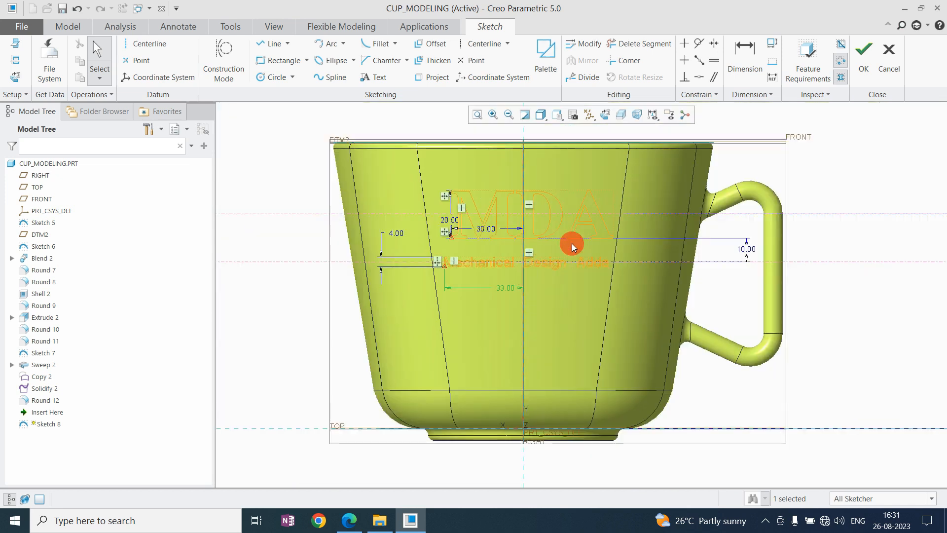
pyautogui.scroll(-2, 583, 235)
pyautogui.doubleClick(427, 226)
pyautogui.write('33')
pyautogui.press('Return')
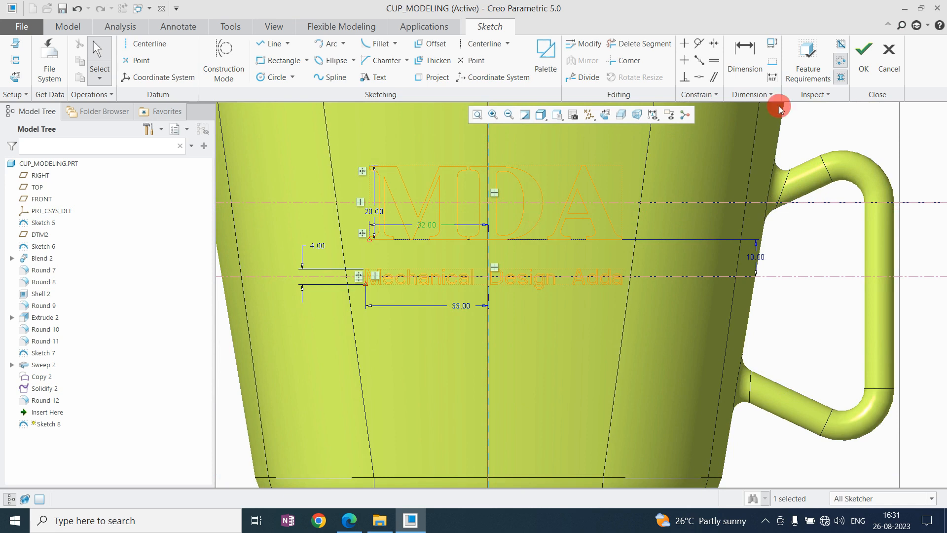
# Finish the sketch containing the two lines of wall text.
pyautogui.click(812, 340)
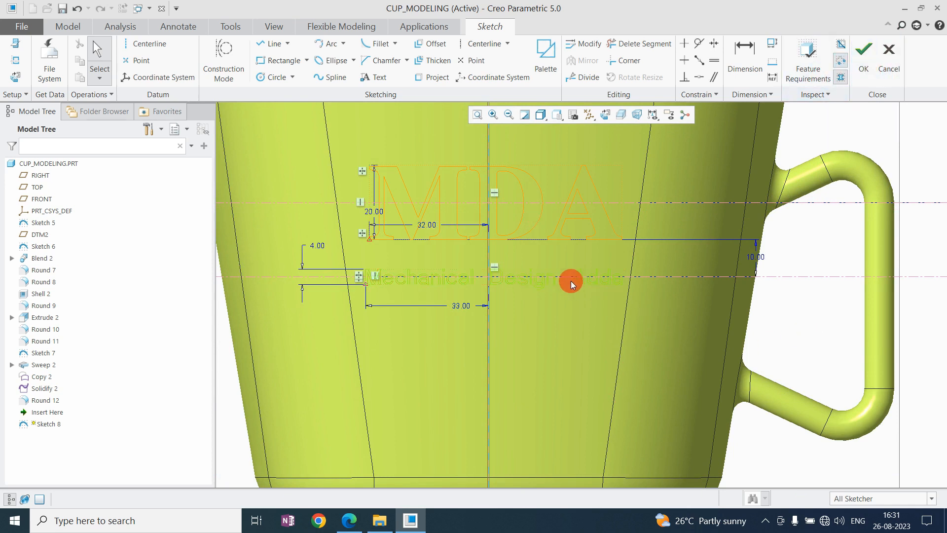
pyautogui.scroll(2, 465, 320)
pyautogui.click(871, 61)
pyautogui.moveTo(457, 302); pyautogui.dragTo(585, 256, button='middle')
pyautogui.click(753, 196)
pyautogui.moveTo(443, 240)
pyautogui.keyDown('shift'); pyautogui.mouseDown(button='middle')
pyautogui.moveTo(566, 258)
pyautogui.moveTo(563, 241)
pyautogui.moveTo(545, 255)
pyautogui.mouseUp(button='middle'); pyautogui.keyUp('shift')
pyautogui.scroll(6, 545, 255)
pyautogui.scroll(-6, 564, 240)
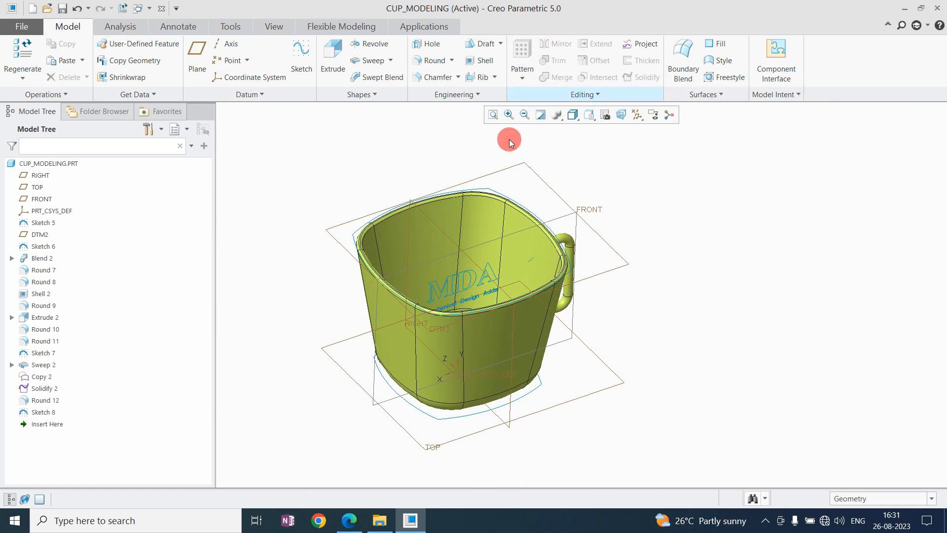
# Set up an Expand-type offset with a distance of 2 on the cup's flat outer wall surface.
pyautogui.click(504, 339)
pyautogui.click(597, 60)
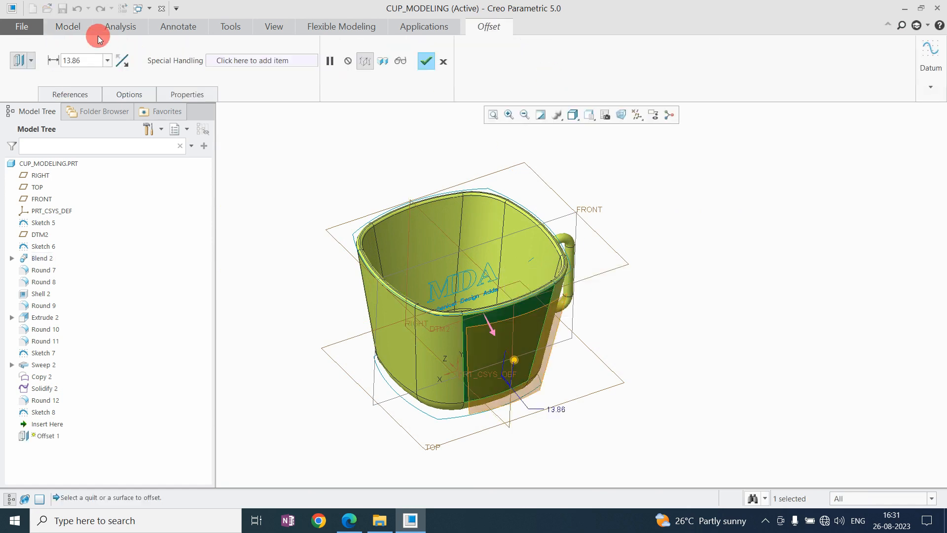
pyautogui.click(31, 60)
pyautogui.click(17, 116)
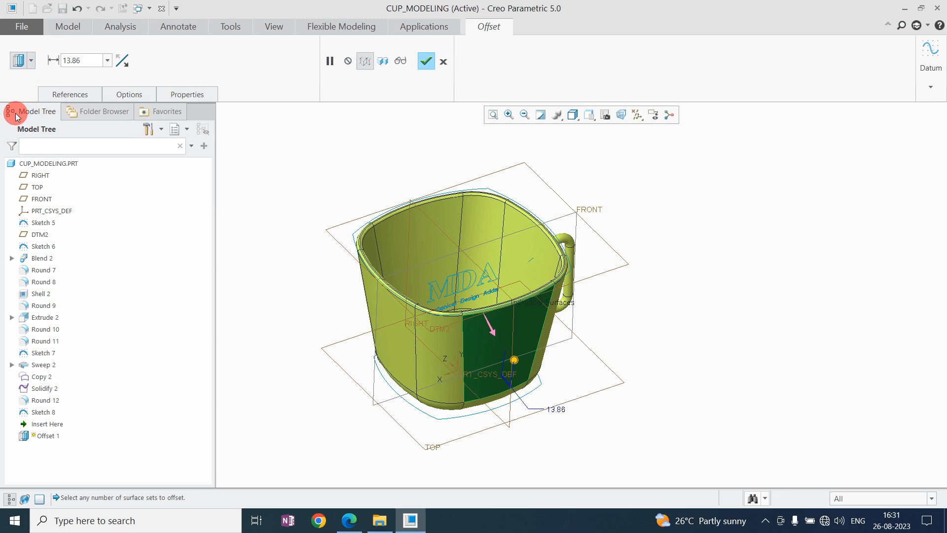
pyautogui.moveTo(508, 293)
pyautogui.mouseDown(button='middle')
pyautogui.moveTo(567, 321)
pyautogui.moveTo(508, 306)
pyautogui.mouseUp(button='middle')
pyautogui.write('2')
pyautogui.press('Return')
# Limit the offset to a sketched region and open a new sketch for it on the FRONT plane.
pyautogui.click(130, 95)
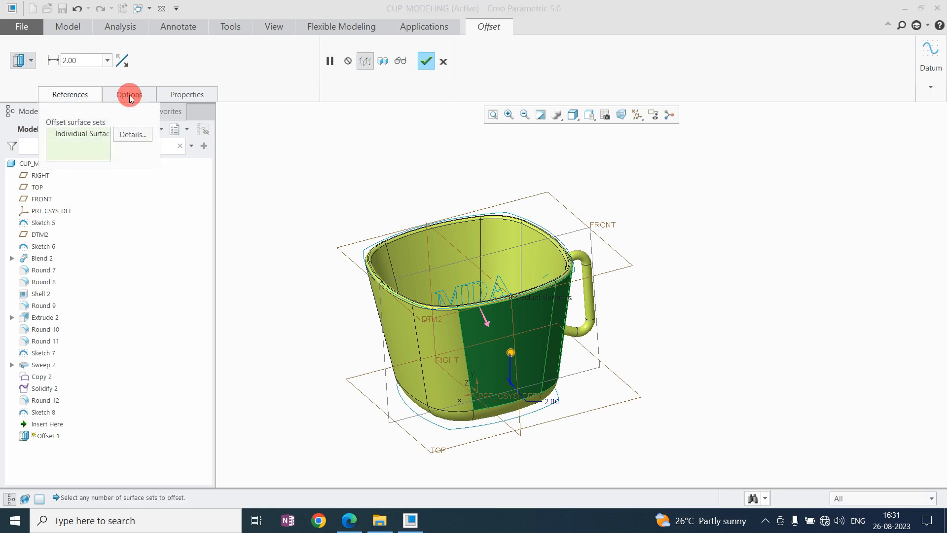
pyautogui.click(133, 185)
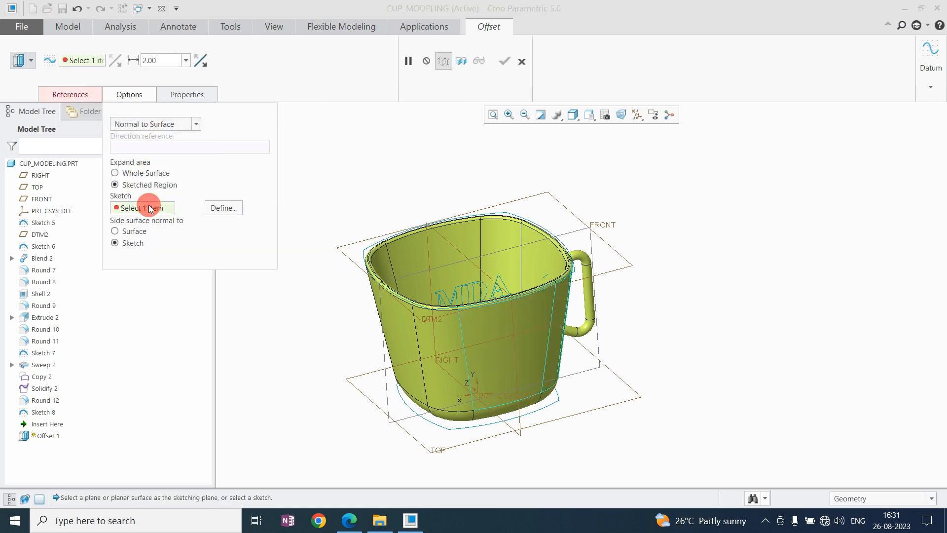
pyautogui.click(230, 207)
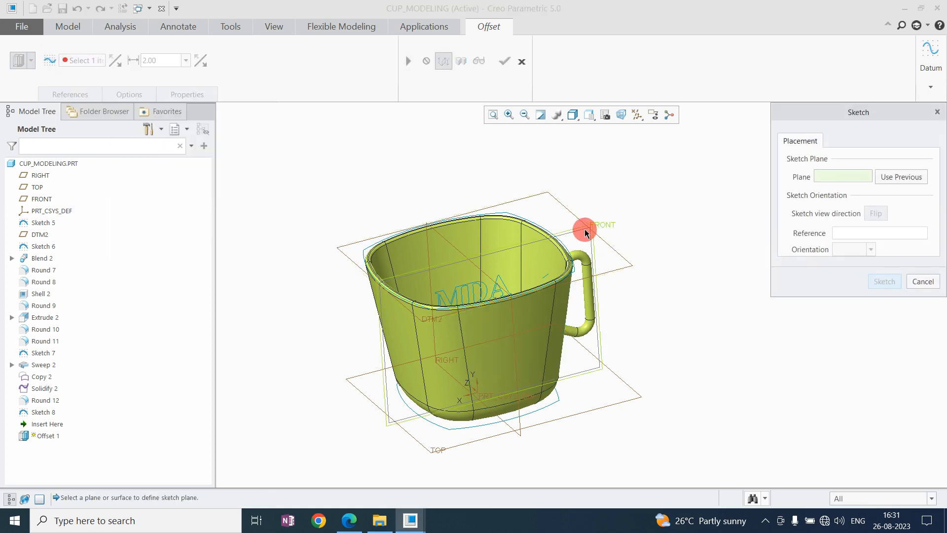
pyautogui.click(585, 233)
pyautogui.middleClick(644, 185)
pyautogui.click(611, 115)
pyautogui.click(605, 114)
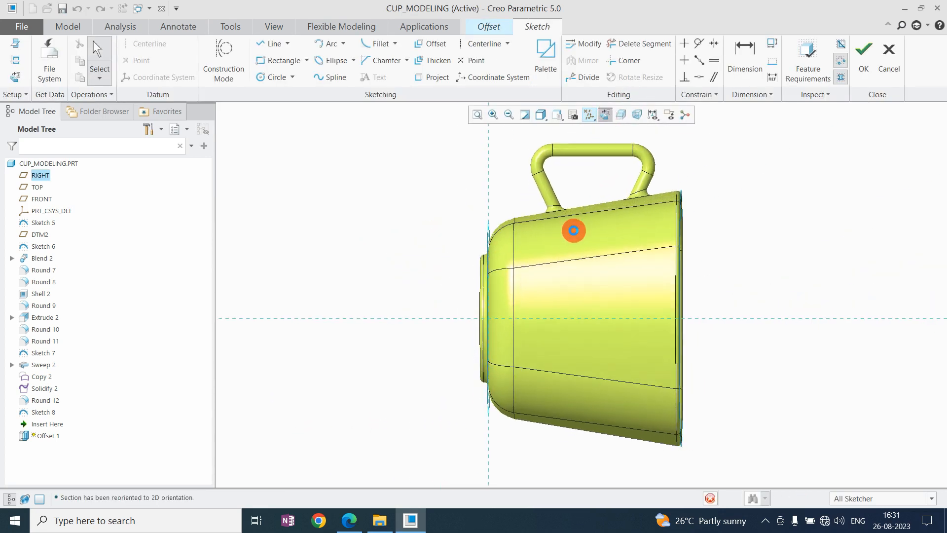
# Reopen the region sketch's setup and reuse the previous sketch plane and orientation.
pyautogui.click(19, 46)
pyautogui.click(899, 176)
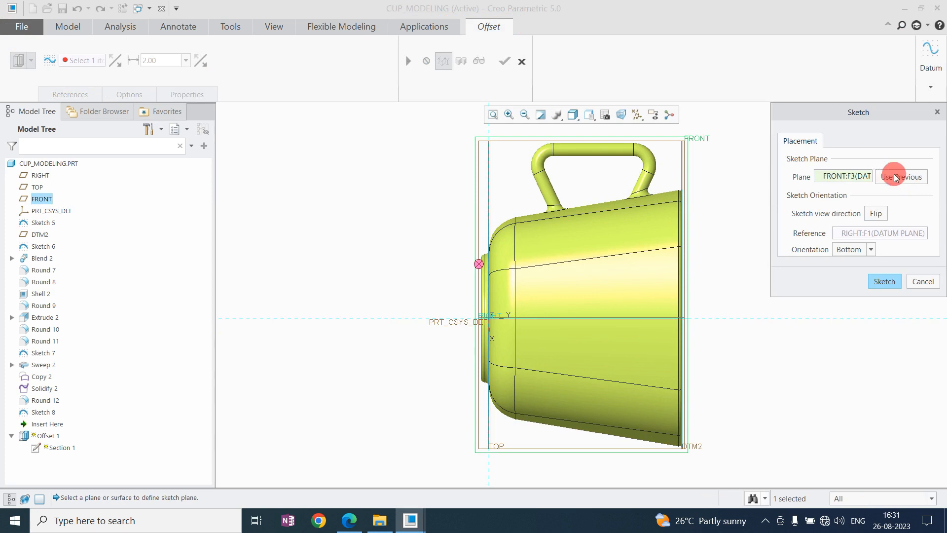
pyautogui.middleClick(729, 184)
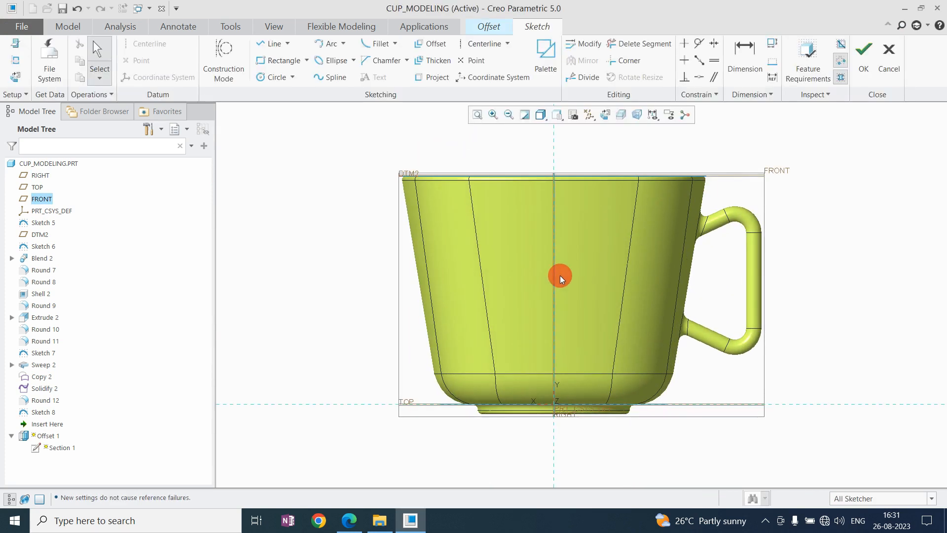
# Start projecting edges with the Loop selection type and switch the model display to Wireframe.
pyautogui.scroll(3, 561, 275)
pyautogui.scroll(-3, 637, 228)
pyautogui.click(433, 79)
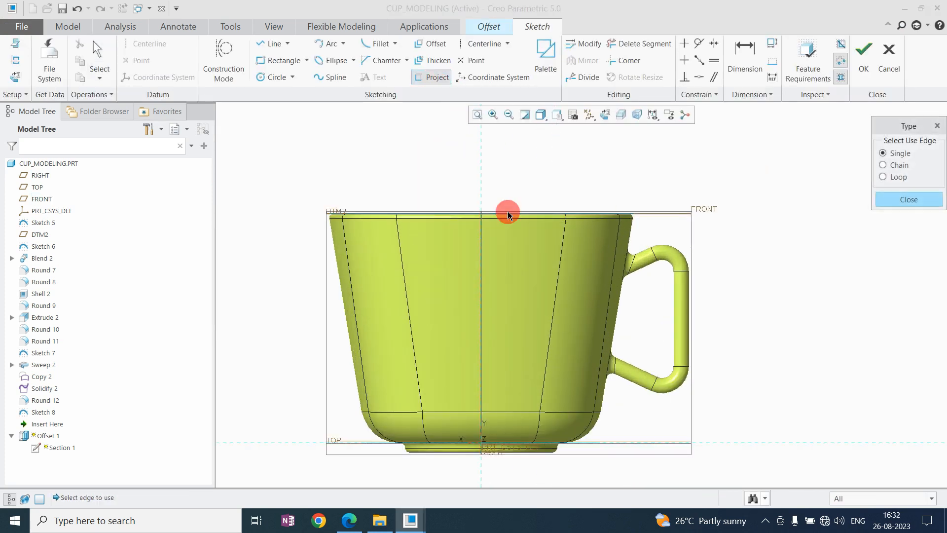
pyautogui.click(899, 177)
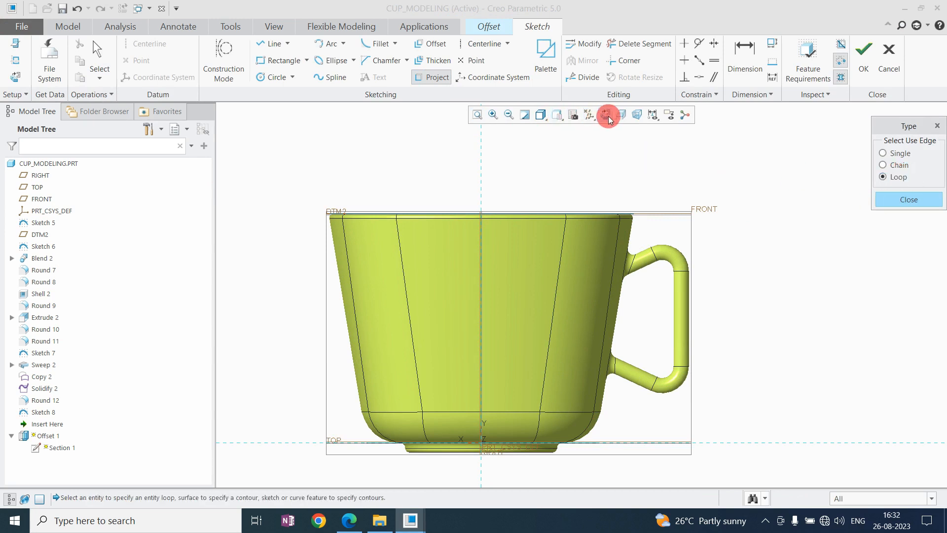
pyautogui.click(542, 118)
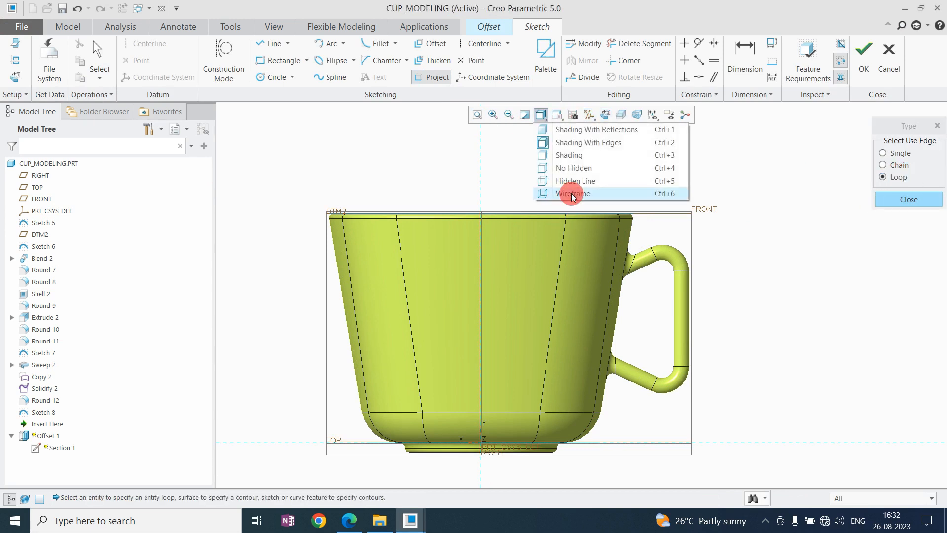
pyautogui.click(568, 192)
pyautogui.scroll(-4, 444, 276)
# Project the outer and inner loops of the large letters M, D and A into the region sketch.
pyautogui.click(445, 296)
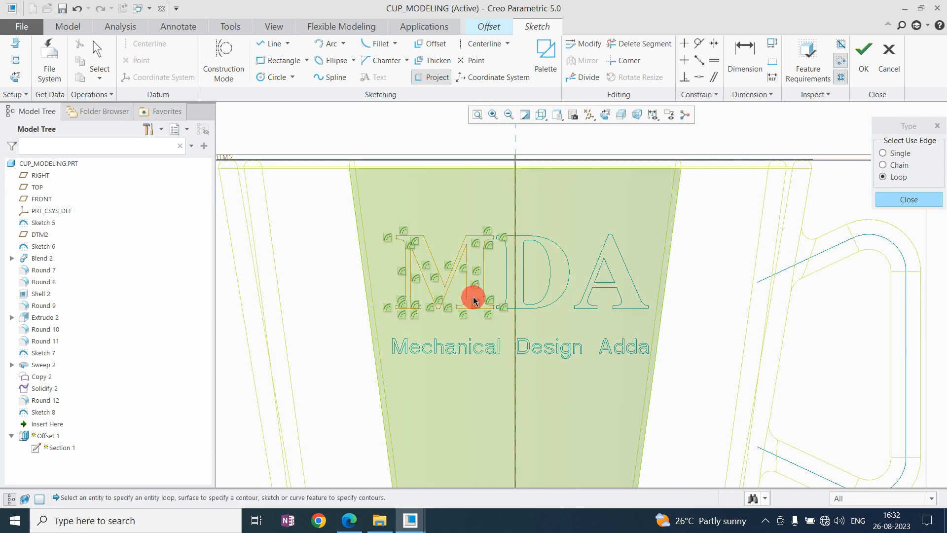
pyautogui.scroll(-2, 507, 288)
pyautogui.click(527, 287)
pyautogui.scroll(-2, 533, 286)
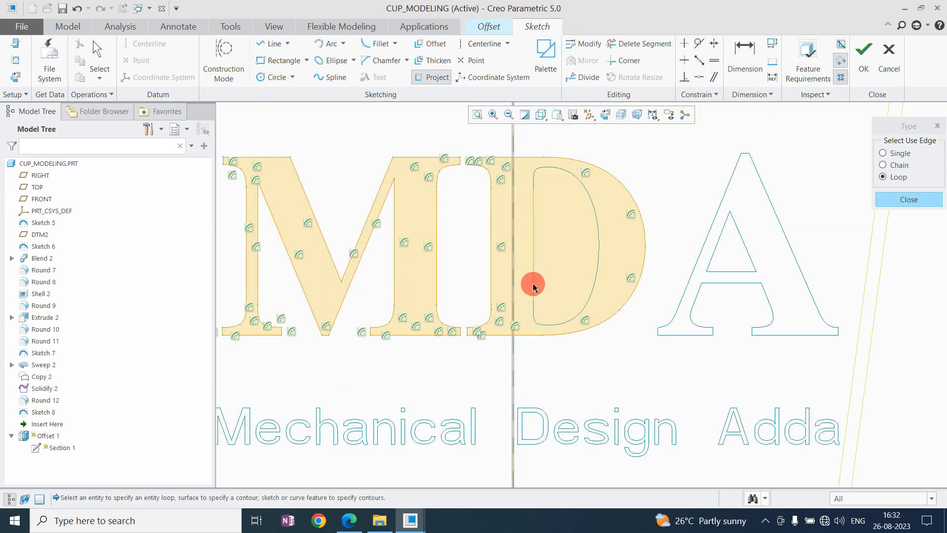
pyautogui.click(534, 281)
pyautogui.click(695, 294)
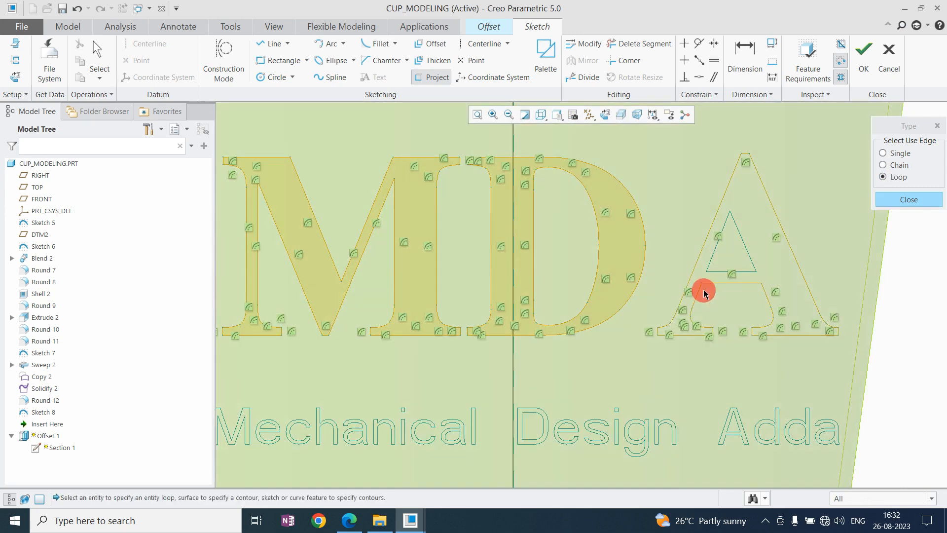
pyautogui.click(721, 275)
# Project the loops of the letters M, e, c, h, a and n in the word "Mechanical".
pyautogui.scroll(3, 575, 313)
pyautogui.scroll(-5, 477, 296)
pyautogui.click(424, 316)
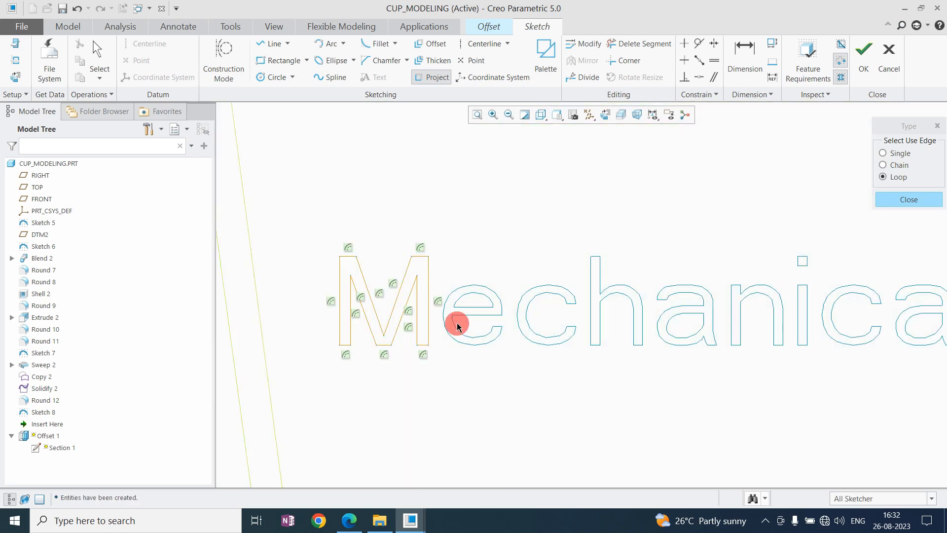
pyautogui.click(463, 308)
pyautogui.click(528, 301)
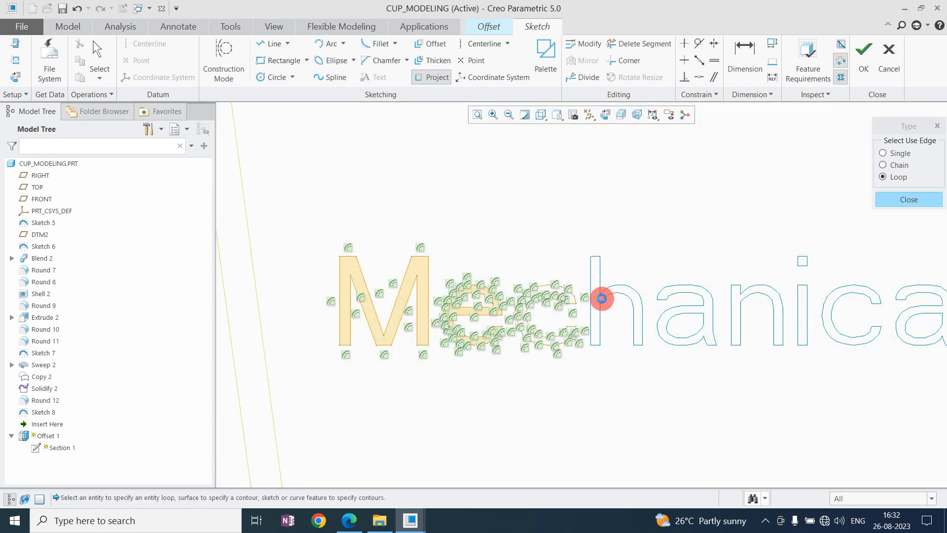
pyautogui.click(601, 298)
pyautogui.click(677, 315)
pyautogui.click(700, 305)
pyautogui.click(740, 309)
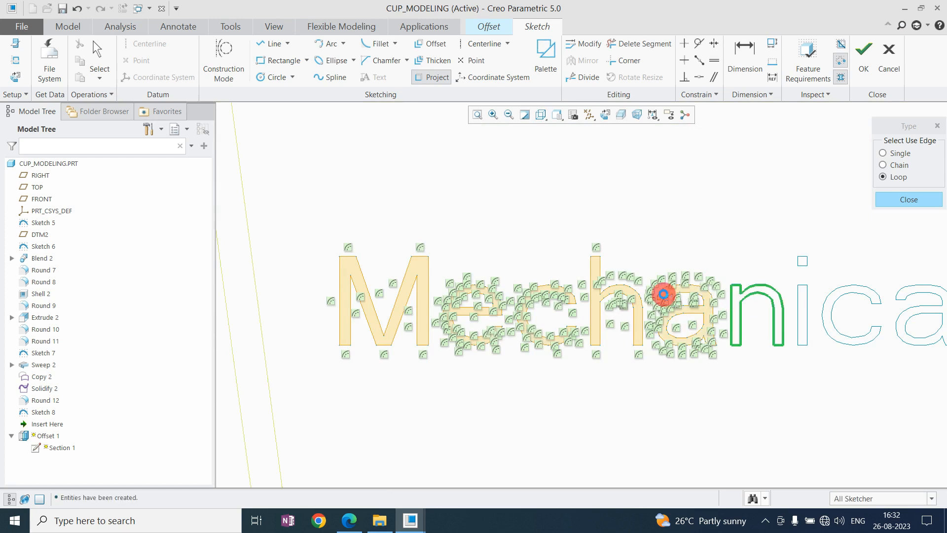
# Project the loops of the remaining letters i, c, a and l of "Mechanical", including the dot of the i.
pyautogui.scroll(5, 740, 296)
pyautogui.click(721, 284)
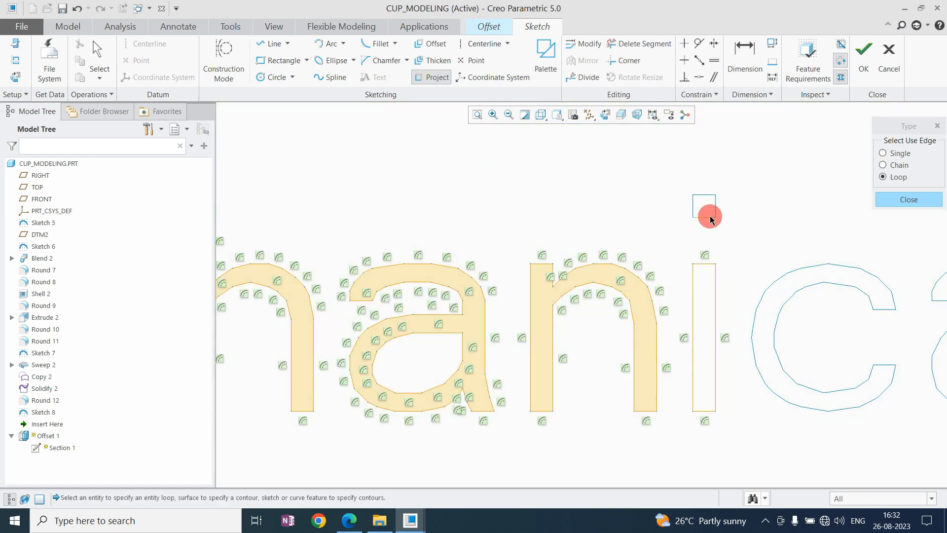
pyautogui.click(707, 216)
pyautogui.scroll(1, 760, 247)
pyautogui.scroll(4, 541, 279)
pyautogui.scroll(-7, 658, 279)
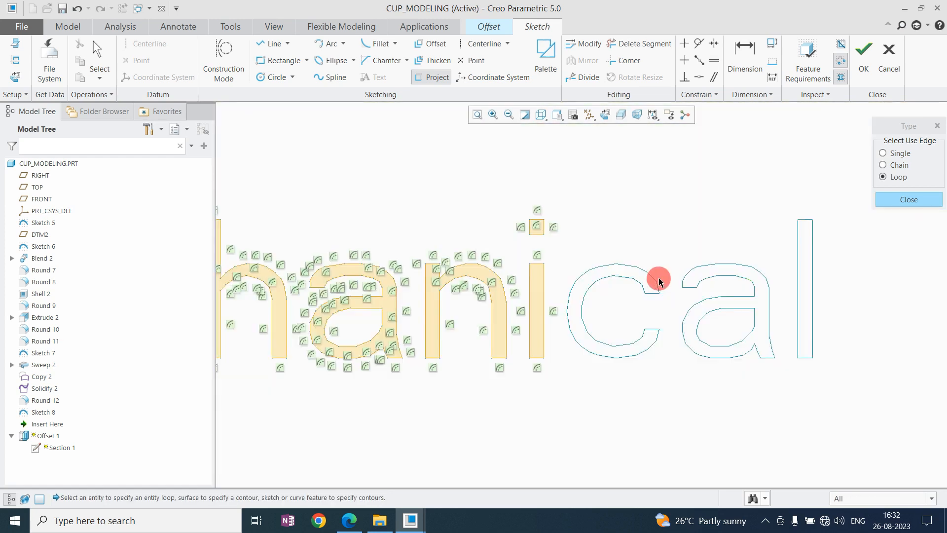
pyautogui.click(641, 294)
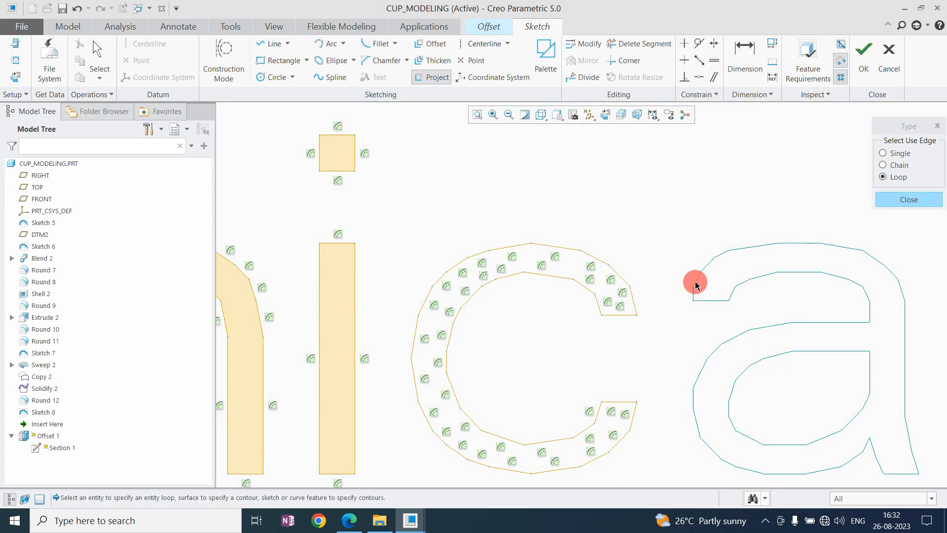
pyautogui.scroll(2, 572, 295)
pyautogui.scroll(-3, 751, 346)
pyautogui.click(733, 317)
pyautogui.click(591, 334)
pyautogui.scroll(5, 523, 340)
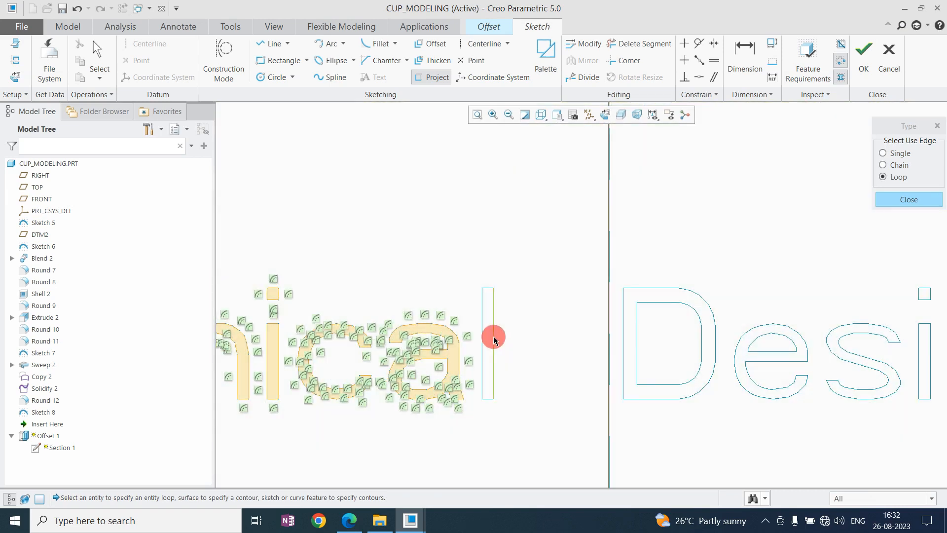
pyautogui.click(494, 340)
# Project the outer and inner loops of the letters D and e in the word "Design" into the region sketch.
pyautogui.click(667, 302)
pyautogui.click(666, 289)
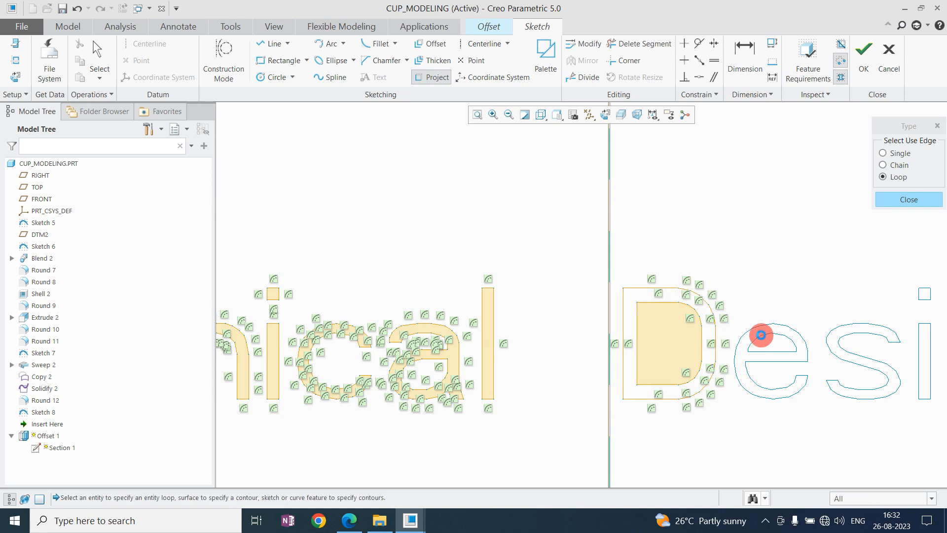
pyautogui.click(762, 335)
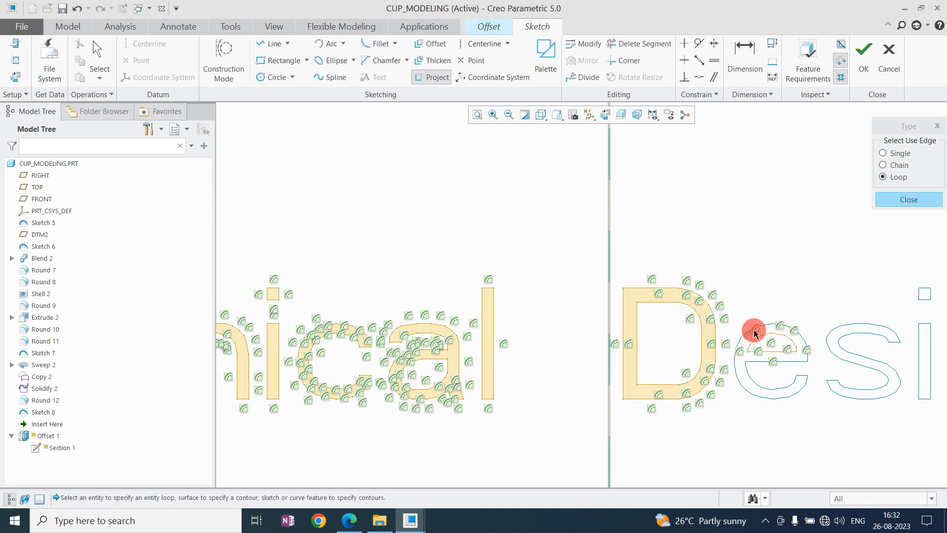
# Project the loops of the letters s, i, g and n of "Design", including the dot of the i.
pyautogui.scroll(3, 662, 332)
pyautogui.scroll(-3, 832, 321)
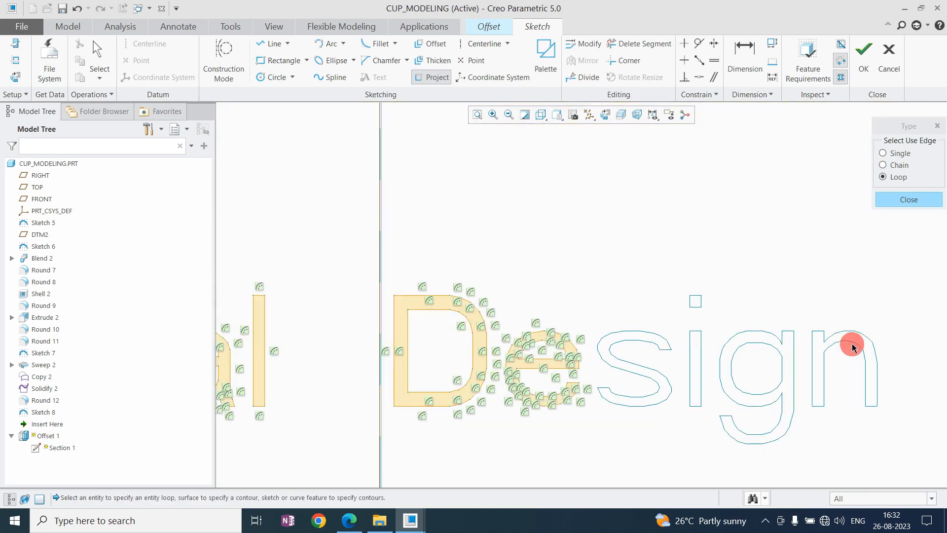
pyautogui.click(760, 340)
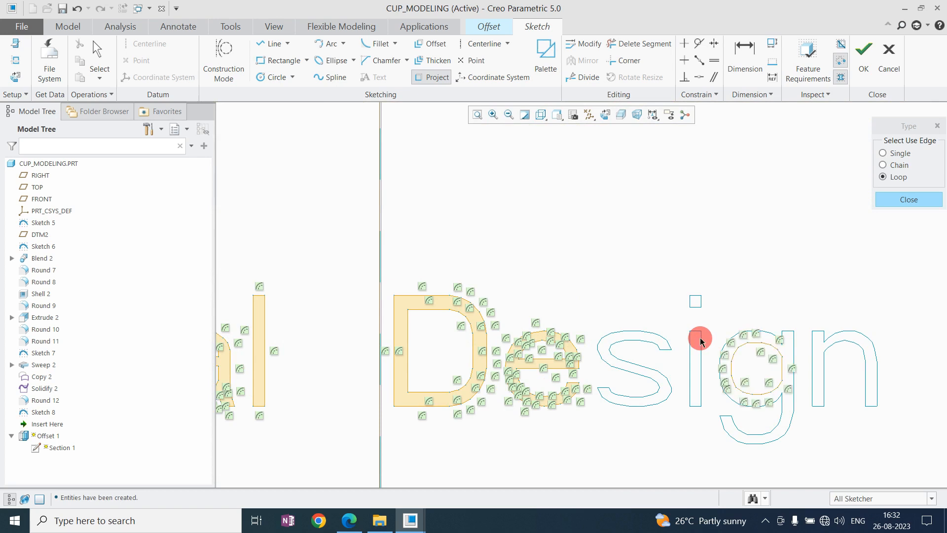
pyautogui.click(698, 338)
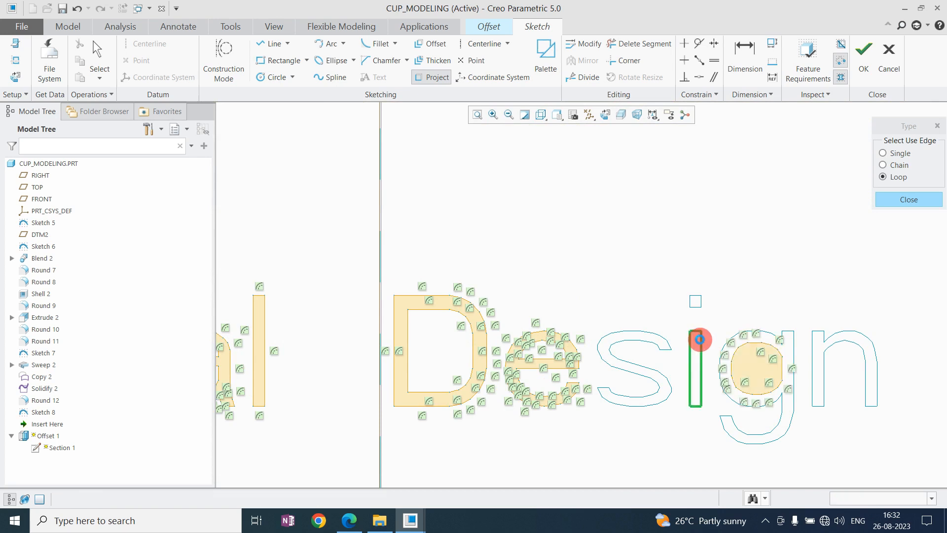
pyautogui.click(664, 344)
pyautogui.click(697, 306)
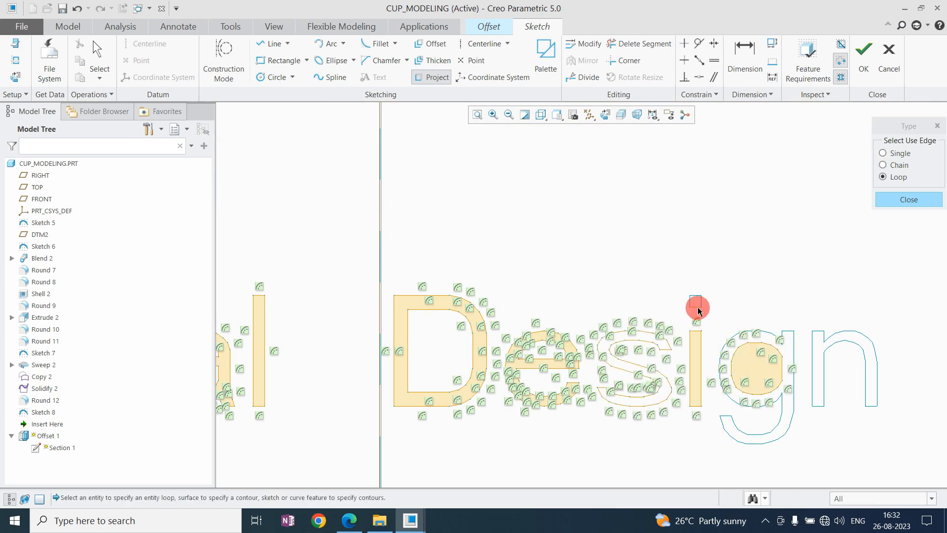
pyautogui.click(794, 342)
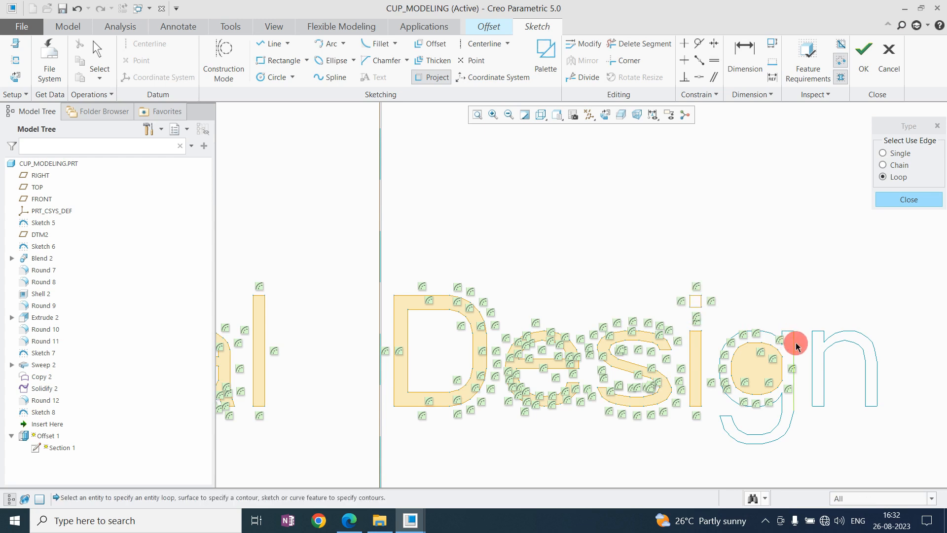
pyautogui.click(825, 342)
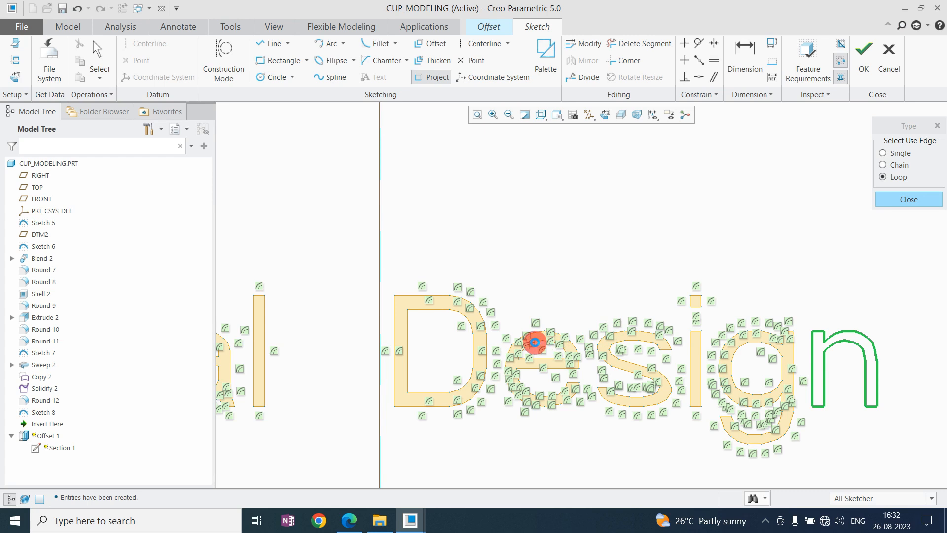
# Project the outer and inner loops of the capital A in the word "Adda".
pyautogui.scroll(6, 535, 341)
pyautogui.scroll(-3, 775, 347)
pyautogui.keyDown('shift'); pyautogui.moveTo(776, 346); pyautogui.dragTo(650, 347, button='middle'); pyautogui.keyUp('shift')
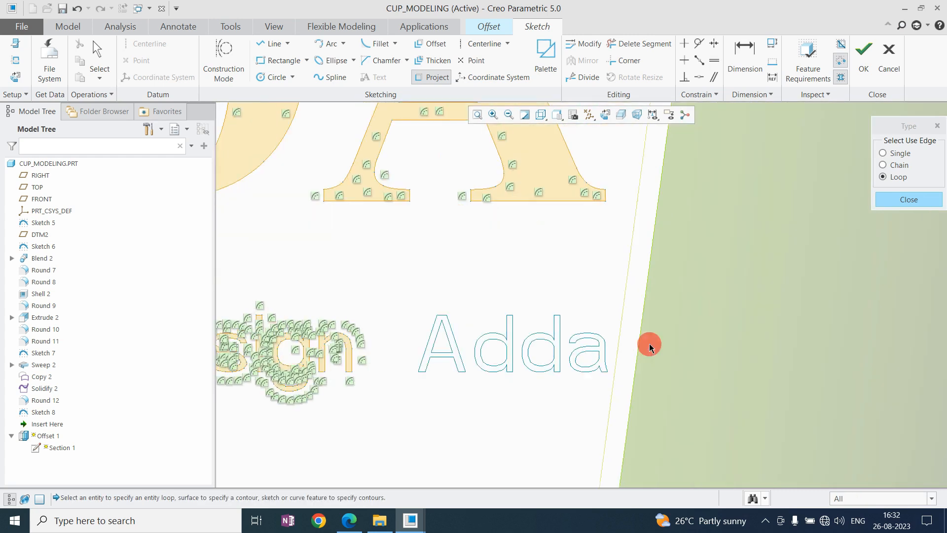
pyautogui.scroll(-2, 649, 347)
pyautogui.click(390, 357)
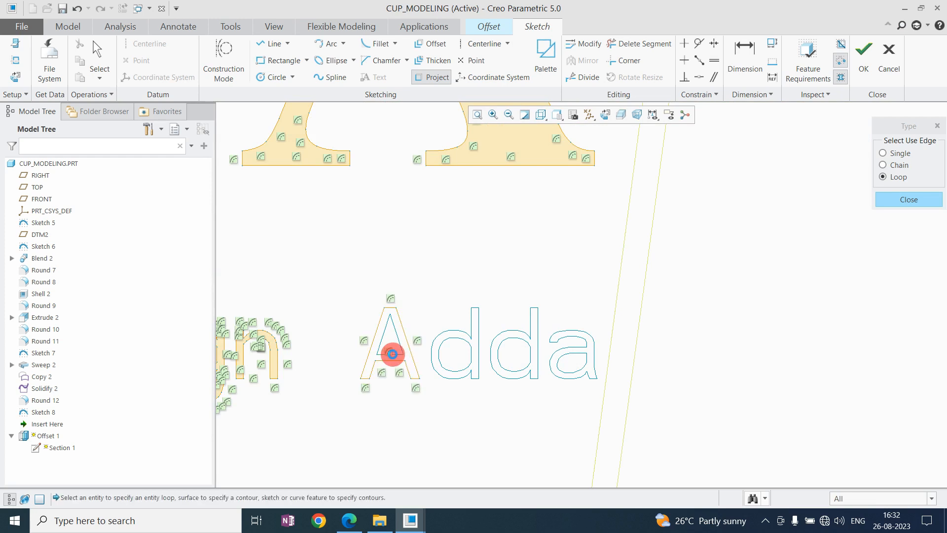
pyautogui.click(392, 354)
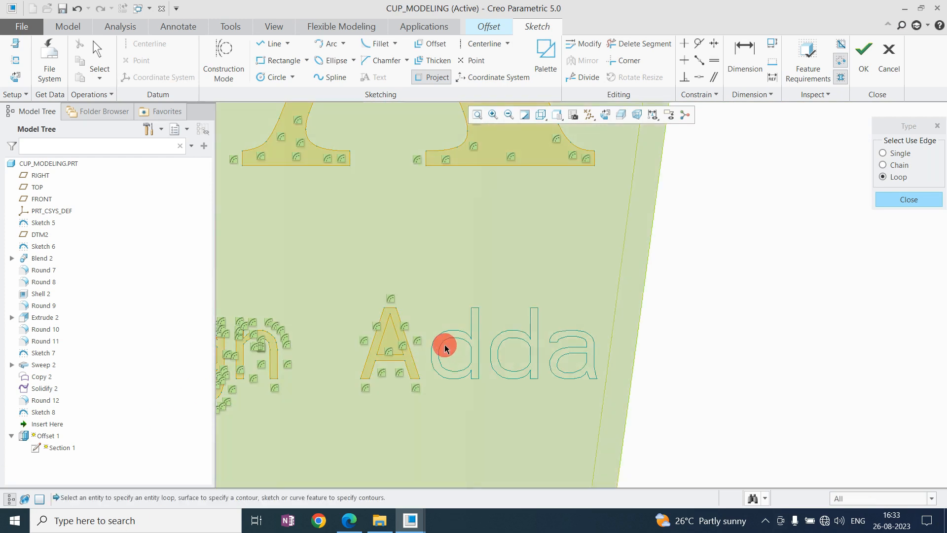
# Project the outer and inner loops of both letters d and the final a of "Adda".
pyautogui.click(456, 331)
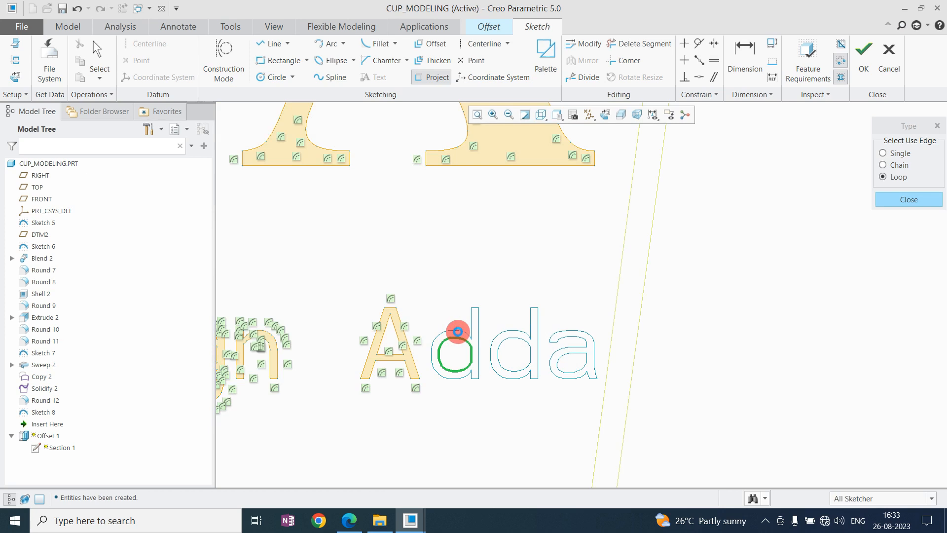
pyautogui.click(464, 329)
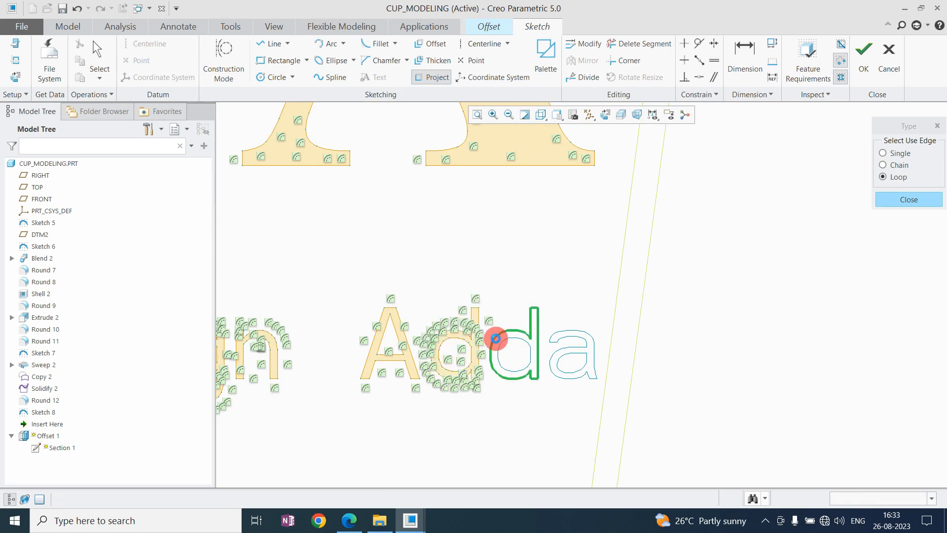
pyautogui.click(516, 341)
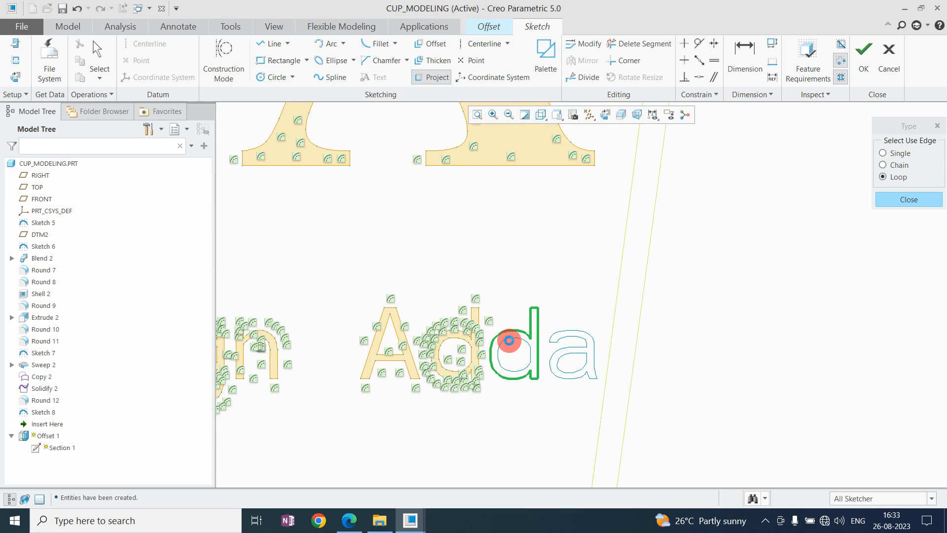
pyautogui.click(511, 339)
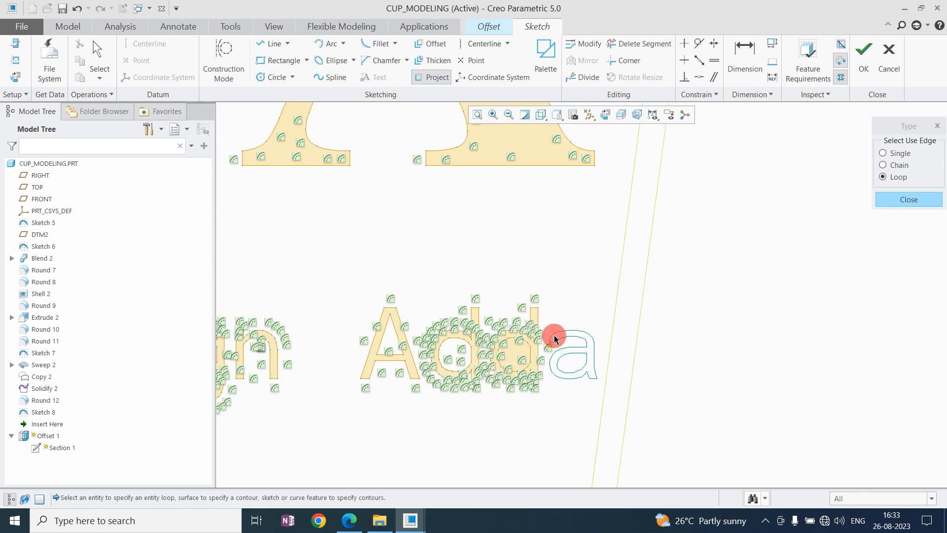
pyautogui.click(554, 339)
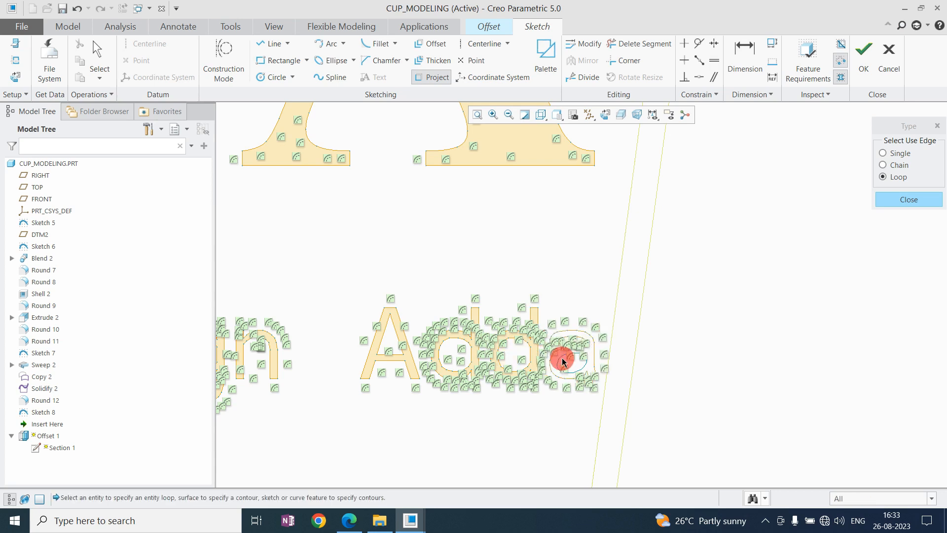
pyautogui.click(563, 362)
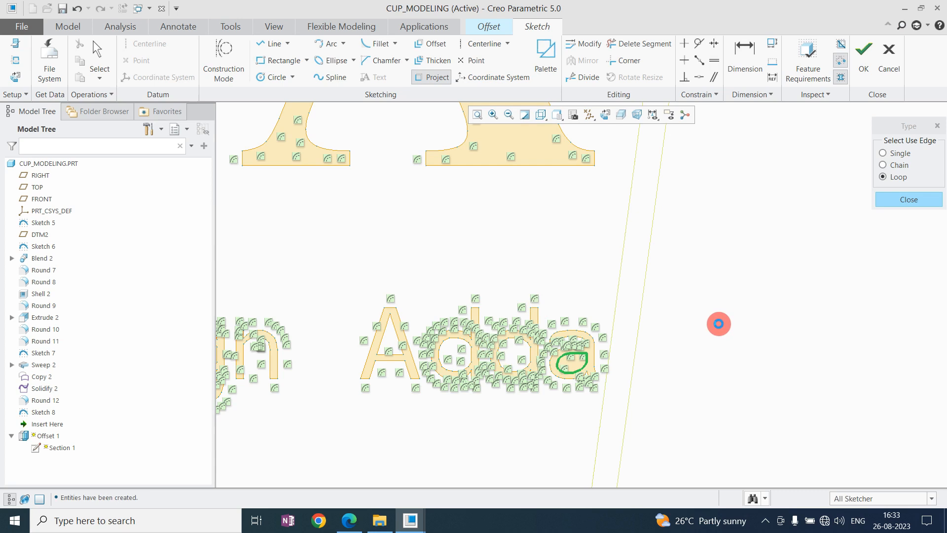
# Switch the model display to Shaded with Edges and complete the offset's region sketch.
pyautogui.scroll(2, 719, 323)
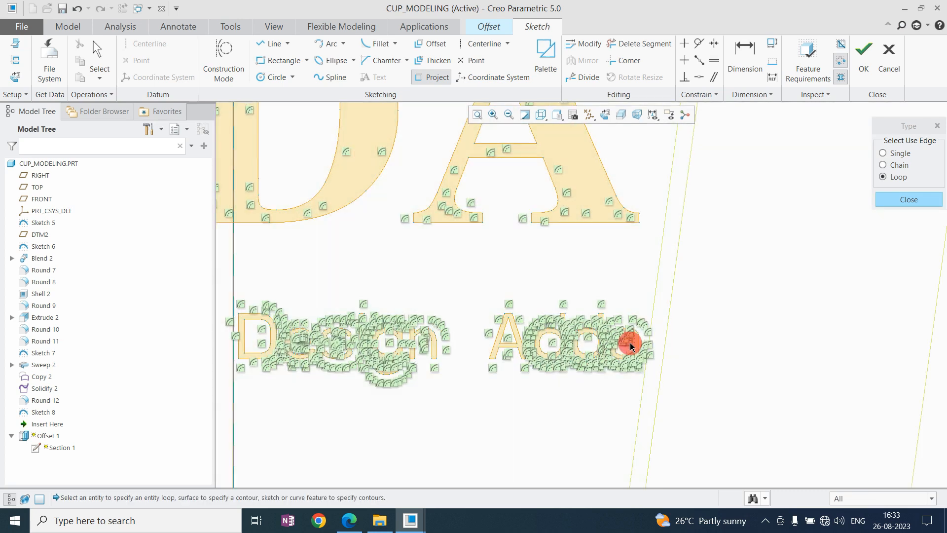
pyautogui.scroll(-2, 633, 347)
pyautogui.scroll(2, 710, 334)
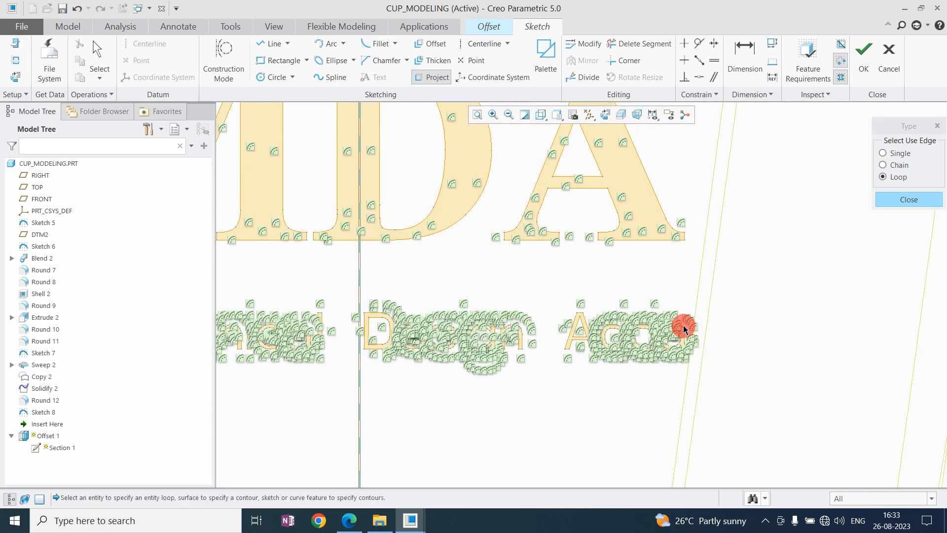
pyautogui.click(909, 199)
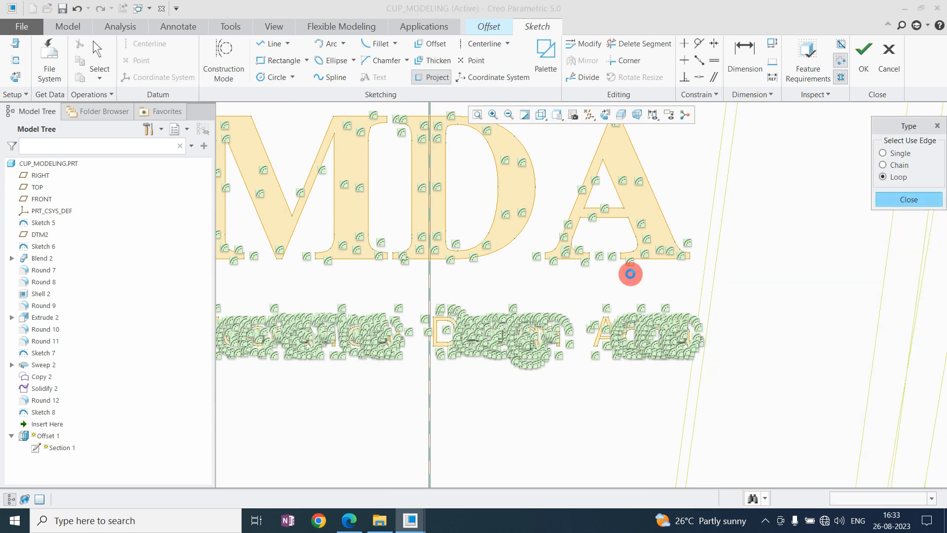
pyautogui.scroll(3, 636, 353)
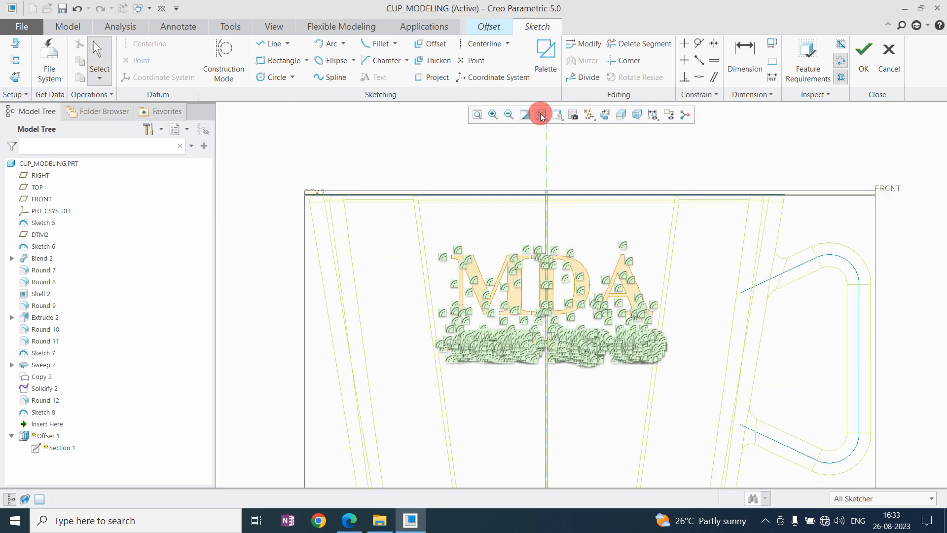
pyautogui.click(542, 115)
pyautogui.click(568, 142)
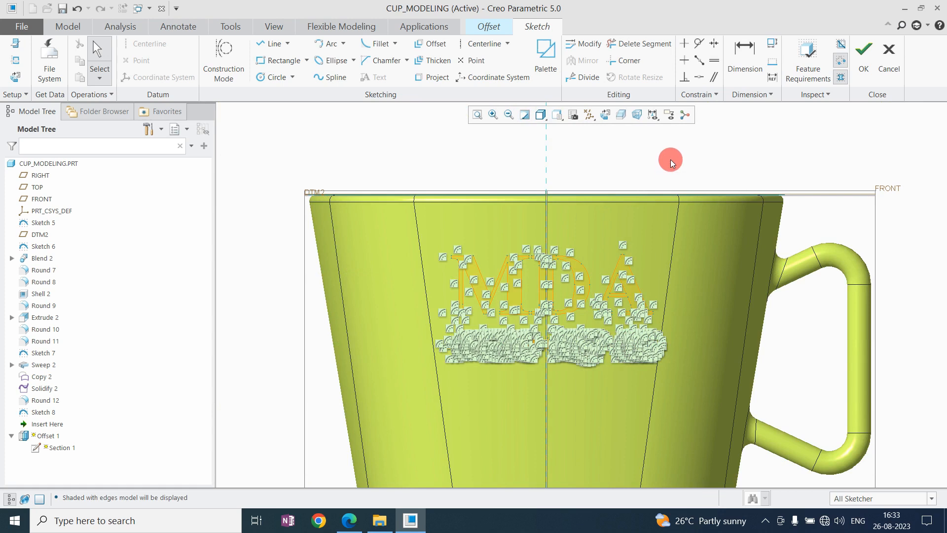
pyautogui.click(863, 52)
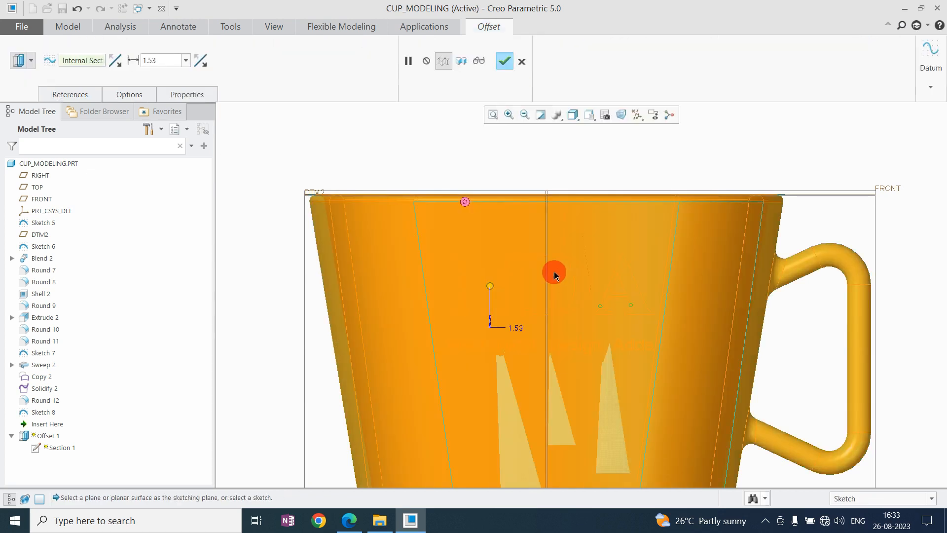
# Set the offset distance of the sketched text region to 1.5 and accept the Offset feature.
pyautogui.scroll(3, 523, 262)
pyautogui.moveTo(530, 278); pyautogui.dragTo(545, 262, button='middle')
pyautogui.scroll(-5, 518, 272)
pyautogui.scroll(-3, 502, 270)
pyautogui.scroll(3, 504, 276)
pyautogui.scroll(3, 504, 277)
pyautogui.click(790, 326)
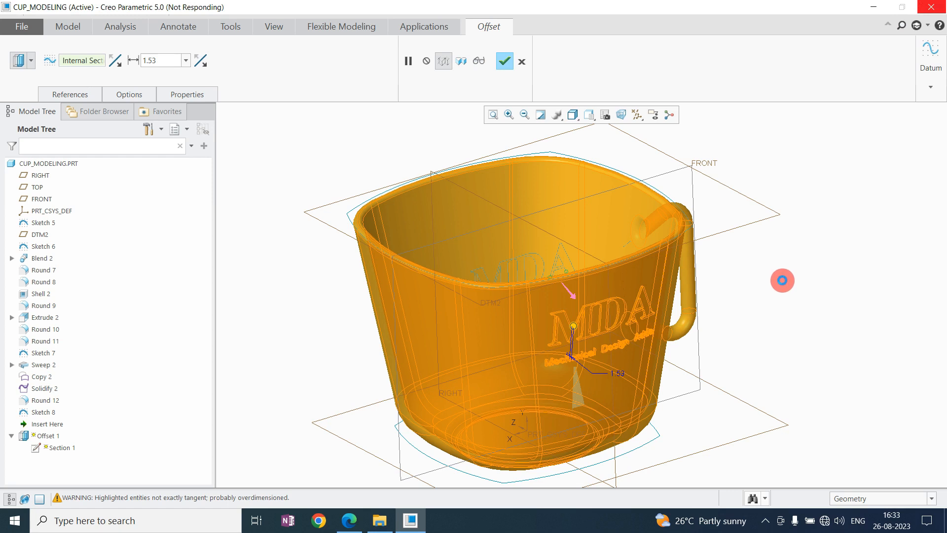
pyautogui.click(34, 424)
pyautogui.click(57, 363)
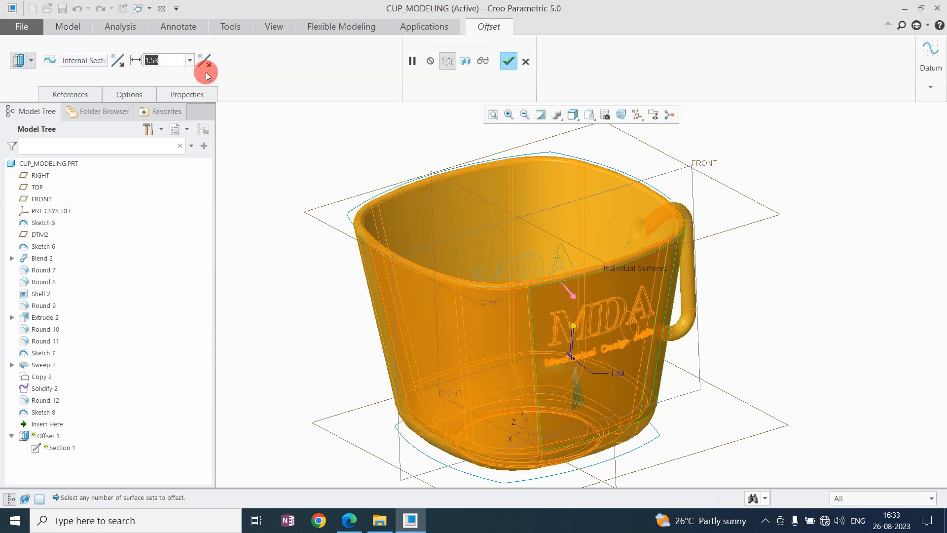
pyautogui.write('1.5')
pyautogui.press('Return')
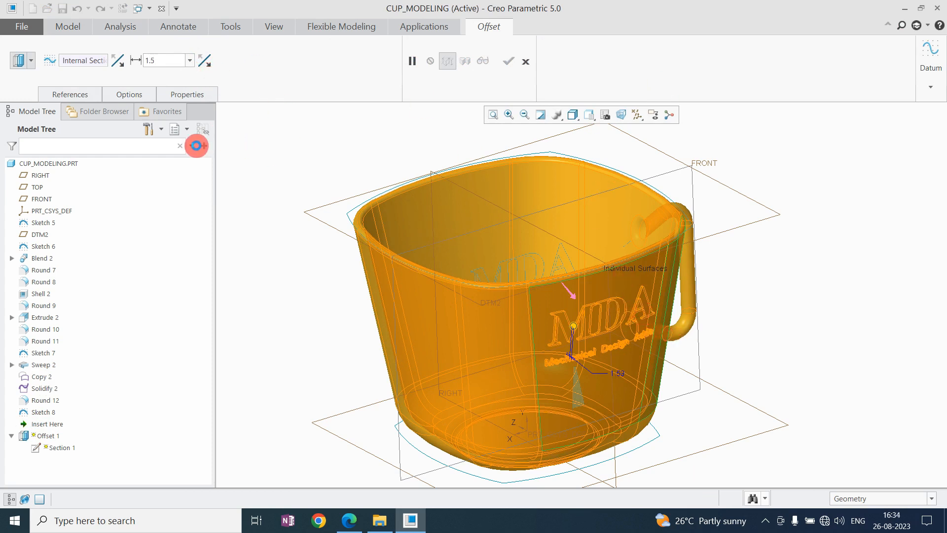
pyautogui.click(513, 63)
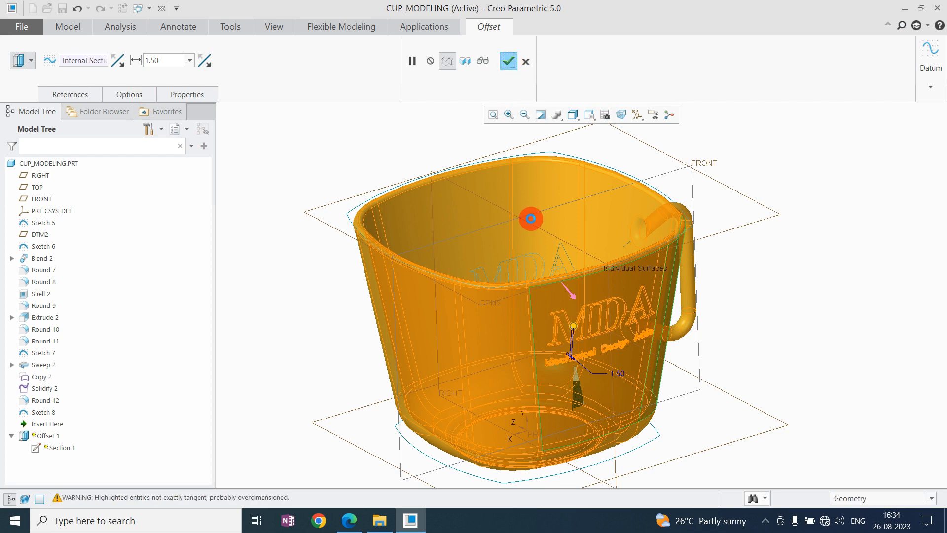
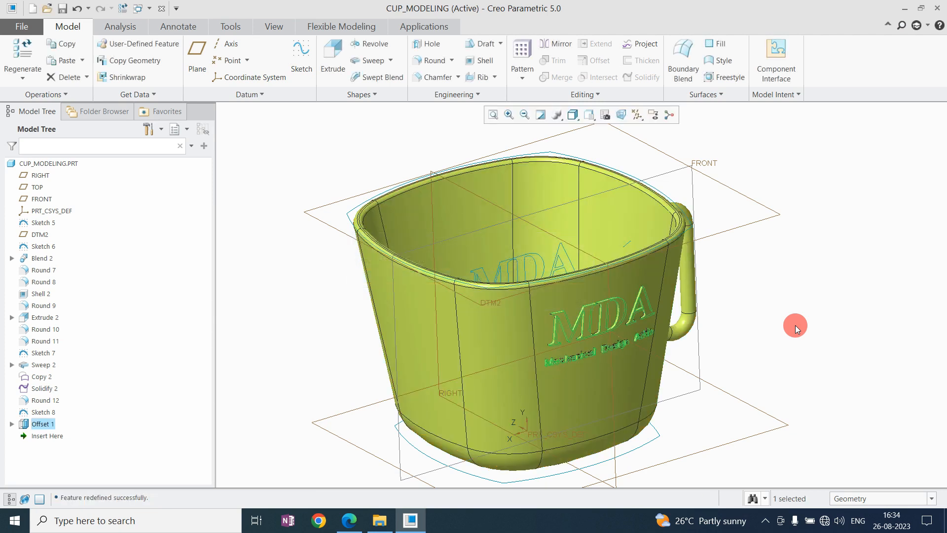
# Choose the red appearance for painting and limit the selection to intent surfaces.
pyautogui.scroll(-5, 612, 328)
pyautogui.moveTo(612, 329); pyautogui.dragTo(597, 308, button='middle')
pyautogui.click(273, 27)
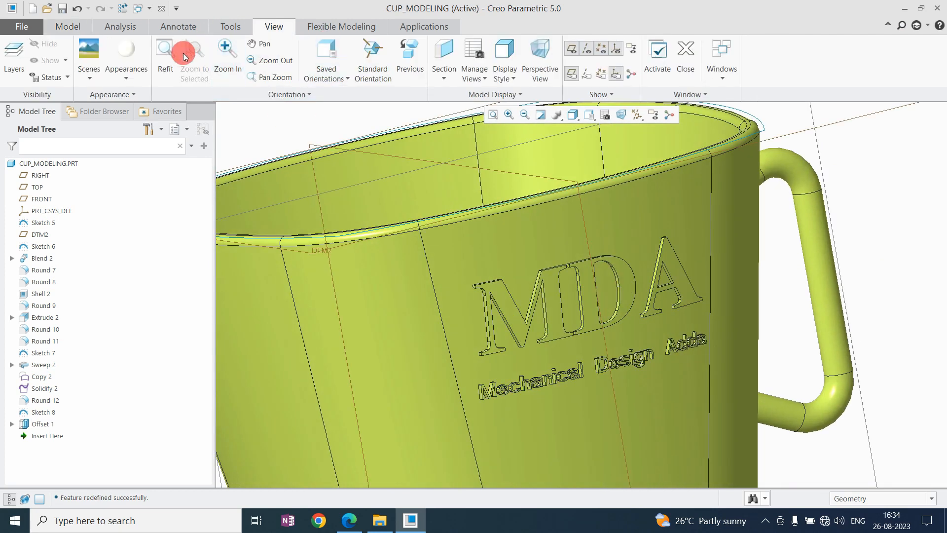
pyautogui.click(135, 73)
pyautogui.click(150, 189)
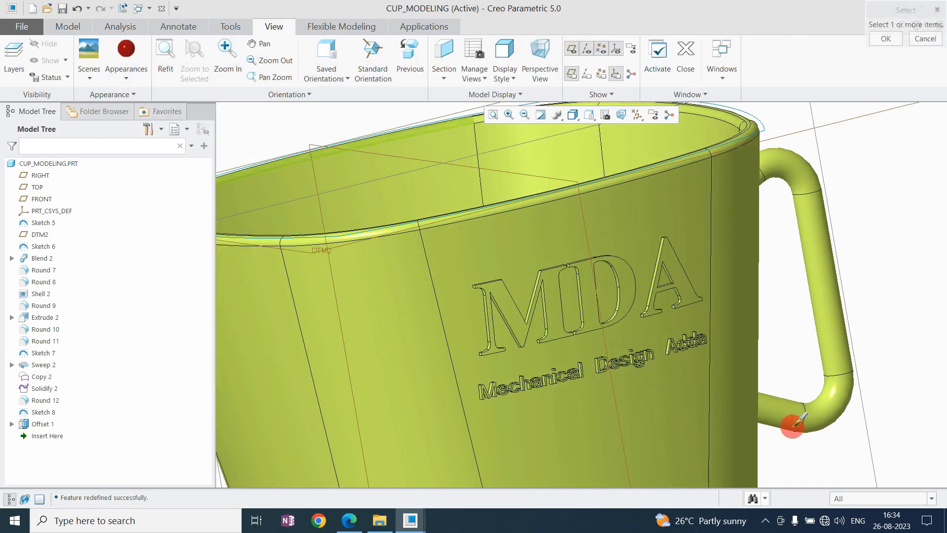
pyautogui.click(849, 497)
pyautogui.click(857, 475)
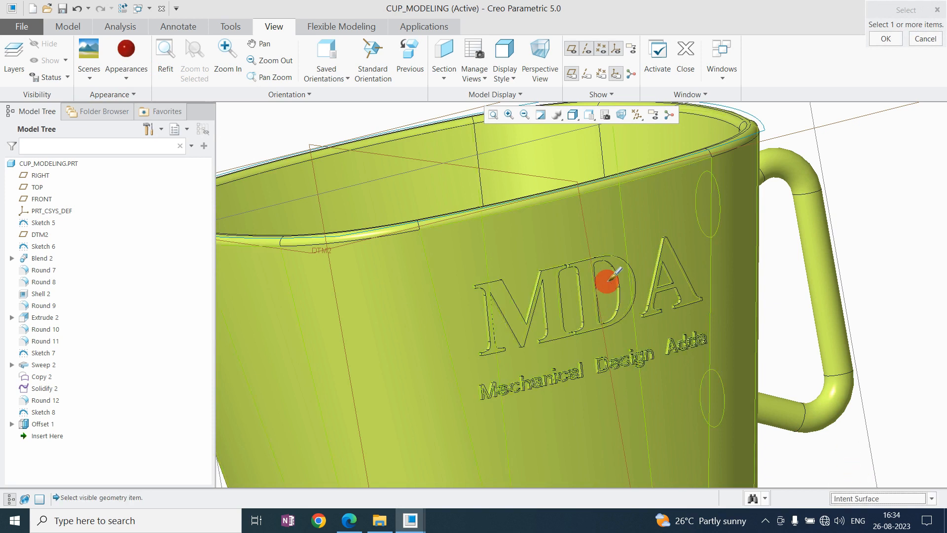
# Apply the red appearance to the raised "MDA" and "Mechanical Design Adda" text surfaces on the cup wall.
pyautogui.scroll(5, 508, 331)
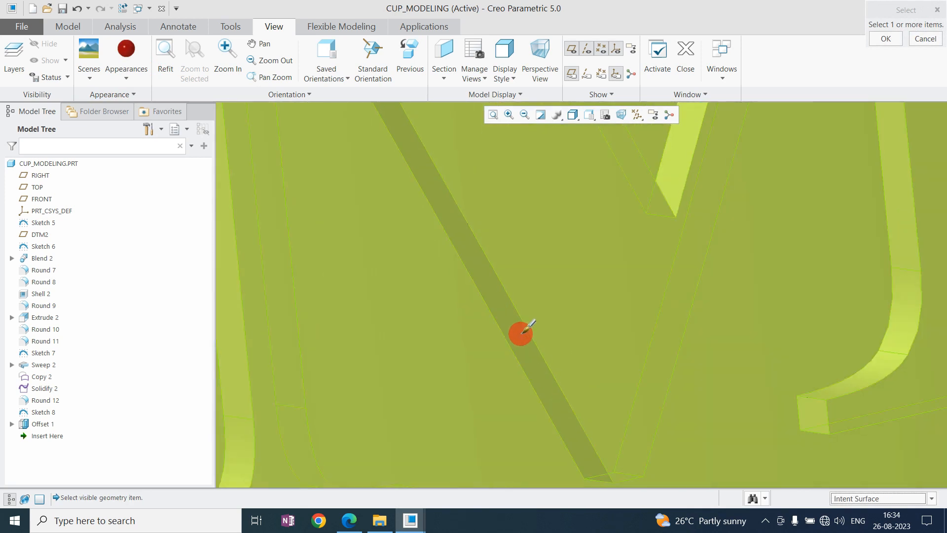
pyautogui.click(541, 324)
pyautogui.scroll(-2, 546, 319)
pyautogui.scroll(-3, 571, 314)
pyautogui.scroll(3, 571, 307)
pyautogui.scroll(-4, 572, 298)
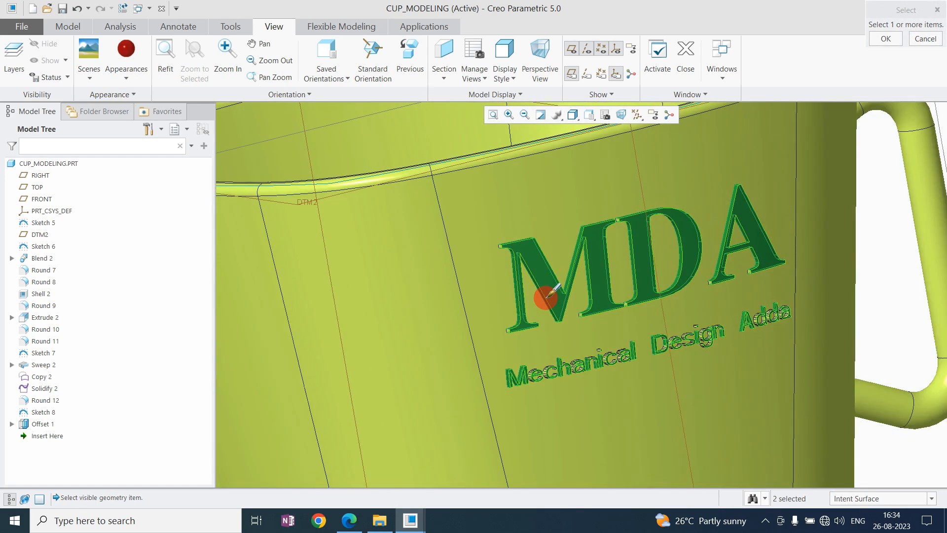
pyautogui.keyDown('ctrl'); pyautogui.click(584, 343); pyautogui.keyUp('ctrl')
pyautogui.click(891, 44)
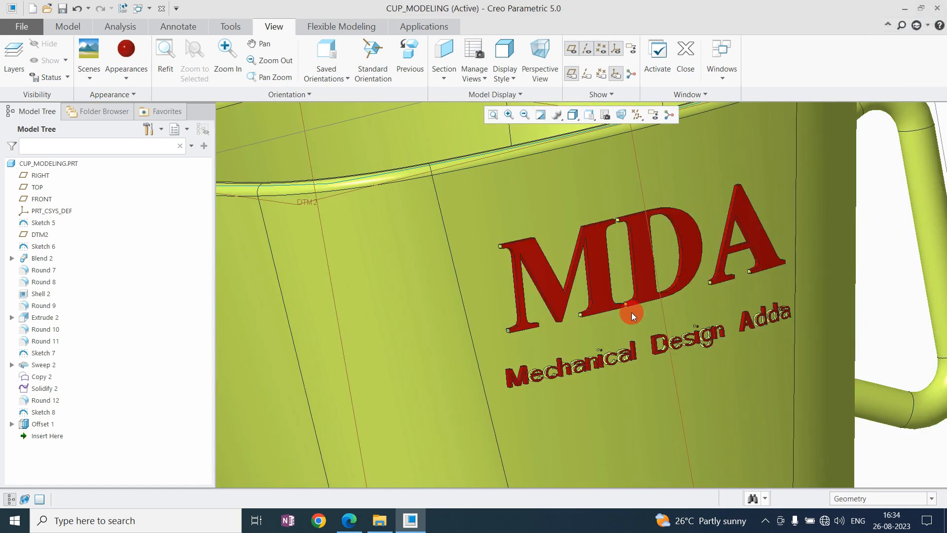
# Display the layer tree and hide the cup's sketch curves through the model's layers.
pyautogui.scroll(5, 558, 403)
pyautogui.scroll(-2, 549, 336)
pyautogui.scroll(-5, 549, 336)
pyautogui.moveTo(599, 339)
pyautogui.mouseDown(button='middle')
pyautogui.moveTo(576, 319)
pyautogui.moveTo(581, 348)
pyautogui.moveTo(586, 338)
pyautogui.mouseUp(button='middle')
pyautogui.scroll(-4, 589, 300)
pyautogui.scroll(3, 624, 292)
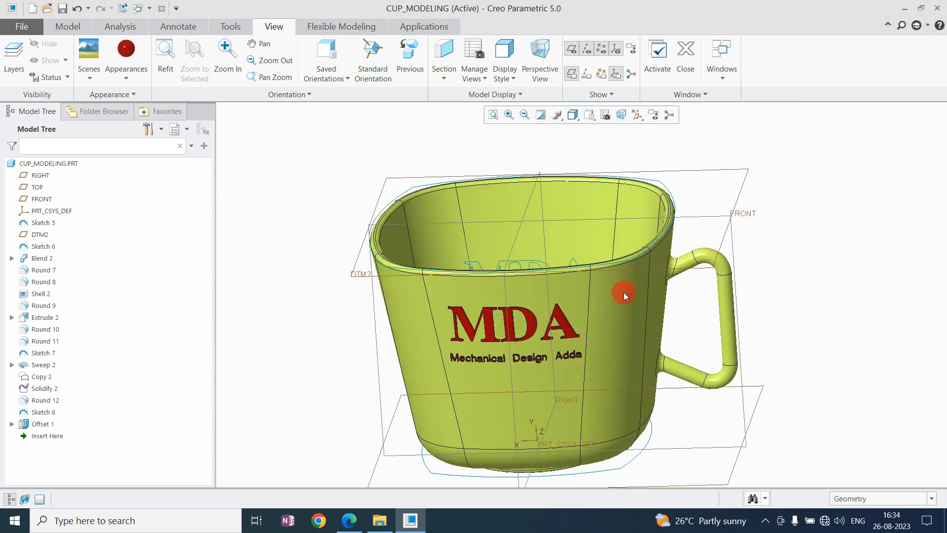
pyautogui.click(168, 127)
pyautogui.click(186, 147)
pyautogui.click(34, 163)
pyautogui.rightClick(34, 164)
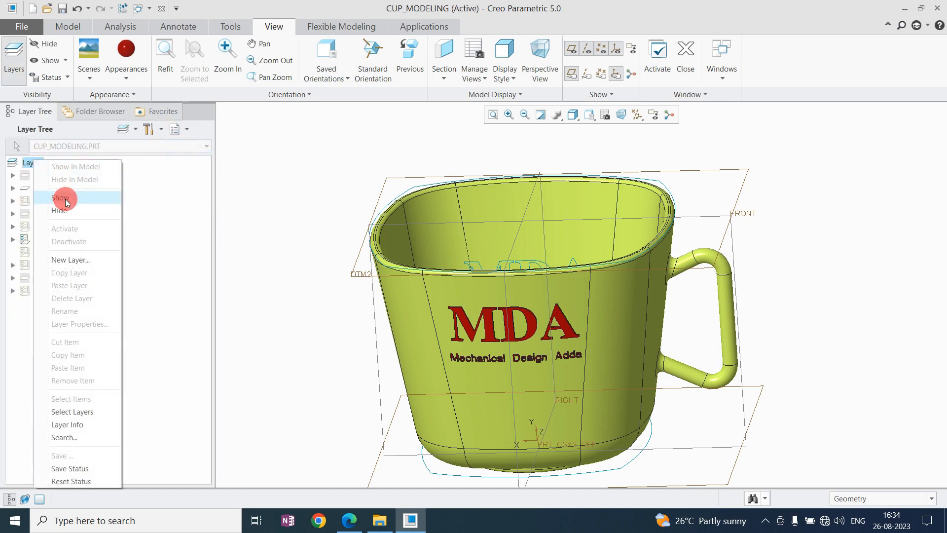
pyautogui.click(63, 193)
# Turn off the display of all datum planes, axes, points and coordinate systems.
pyautogui.scroll(-3, 400, 289)
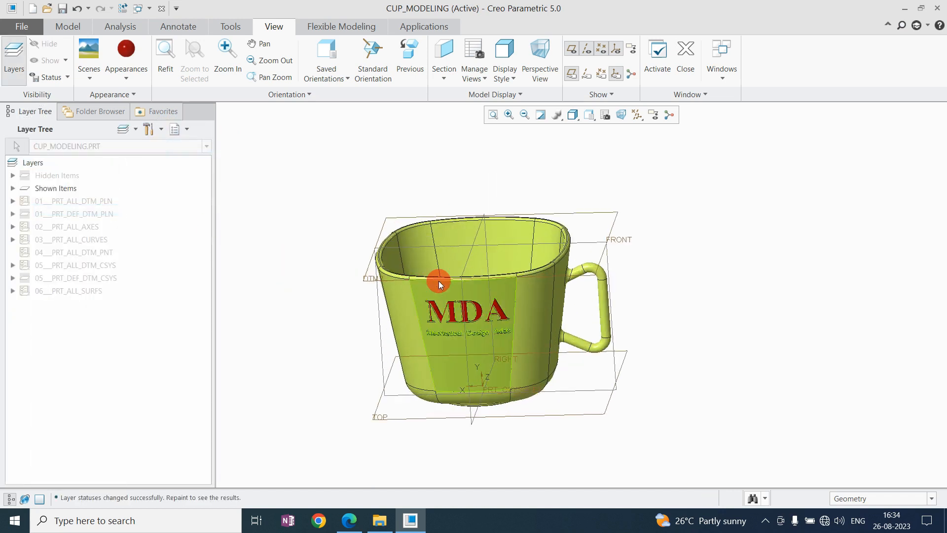
pyautogui.click(638, 114)
pyautogui.click(636, 130)
pyautogui.click(769, 207)
# Examine the finished cup, its handle and the red raised text from several angles and distances.
pyautogui.moveTo(635, 226); pyautogui.dragTo(569, 286, button='middle')
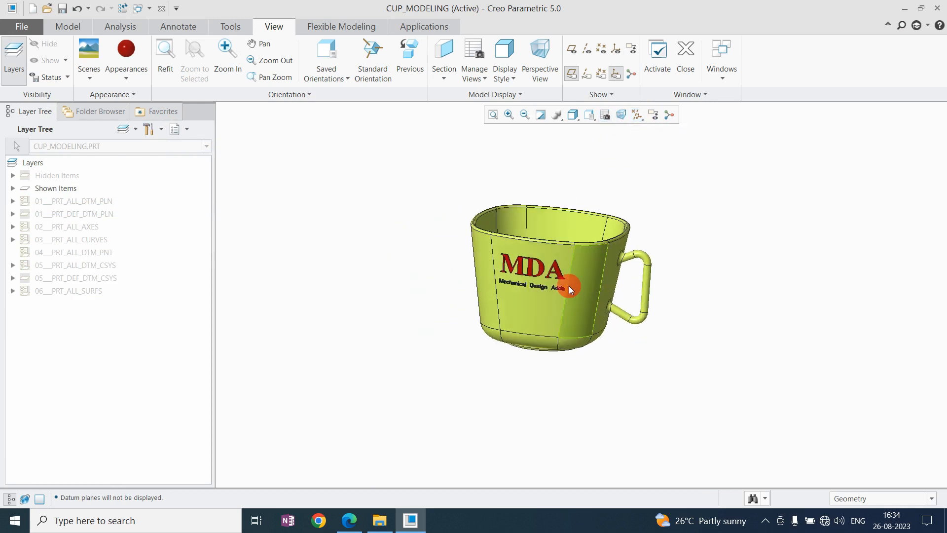
pyautogui.scroll(8, 553, 287)
pyautogui.moveTo(499, 264)
pyautogui.mouseDown(button='middle')
pyautogui.moveTo(515, 240)
pyautogui.moveTo(507, 249)
pyautogui.mouseUp(button='middle')
pyautogui.scroll(-4, 506, 245)
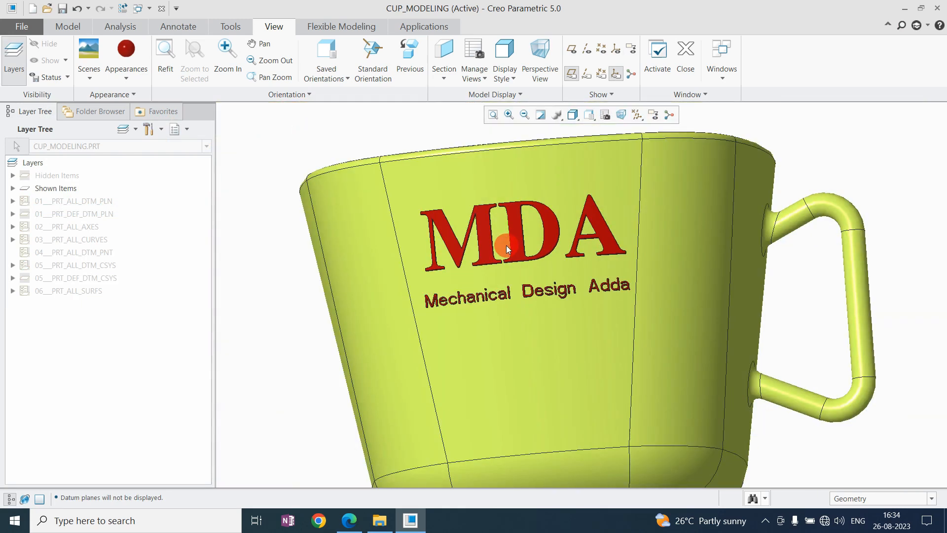
pyautogui.scroll(-2, 507, 245)
pyautogui.scroll(4, 509, 248)
pyautogui.scroll(-3, 571, 361)
pyautogui.moveTo(570, 324); pyautogui.dragTo(582, 268, button='middle')
pyautogui.scroll(-5, 568, 273)
pyautogui.scroll(-3, 649, 299)
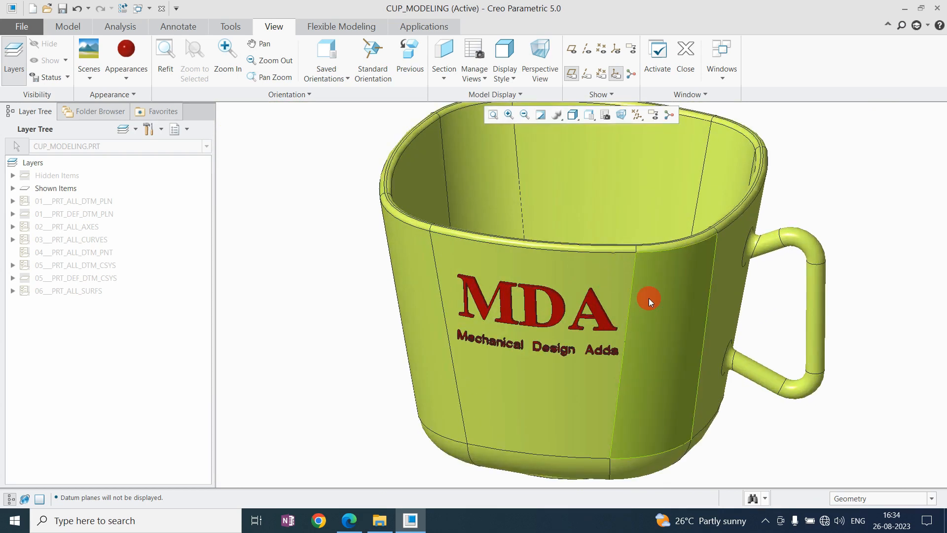